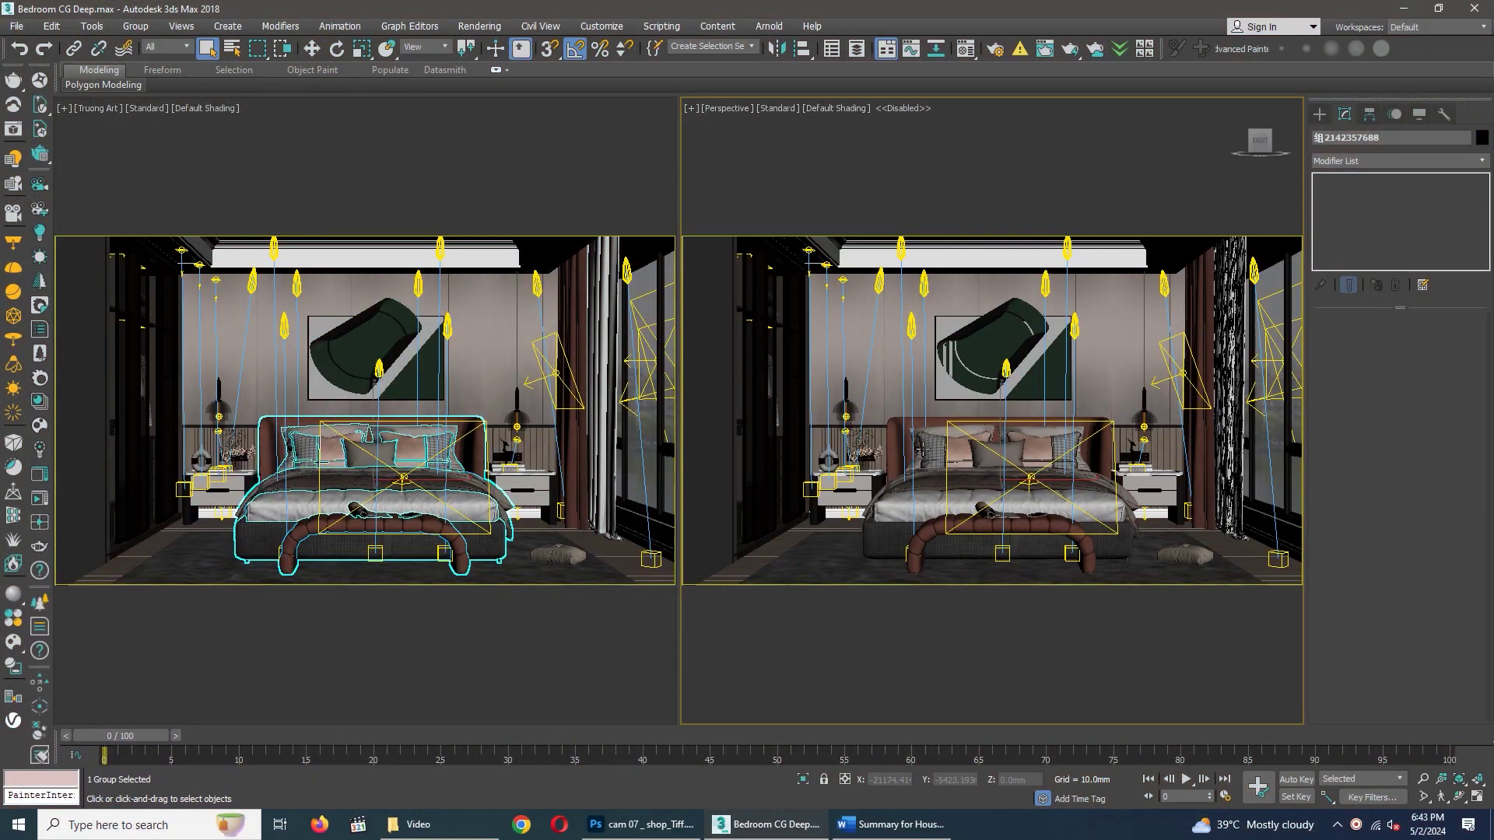
# Step: Orbit the right view into a free perspective of the bedroom and maximize it
pyautogui.moveTo(1000, 460)
pyautogui.mouseDown(button='middle')
pyautogui.moveTo(941, 459)
pyautogui.moveTo(1090, 405)
pyautogui.mouseUp(button='middle')
pyautogui.hotkey('alt', 'w')
# Step: Select the plane VRayLight outside the window and expand its Rectangle/disc light and Options rollouts
pyautogui.scroll(-3, 952, 444)
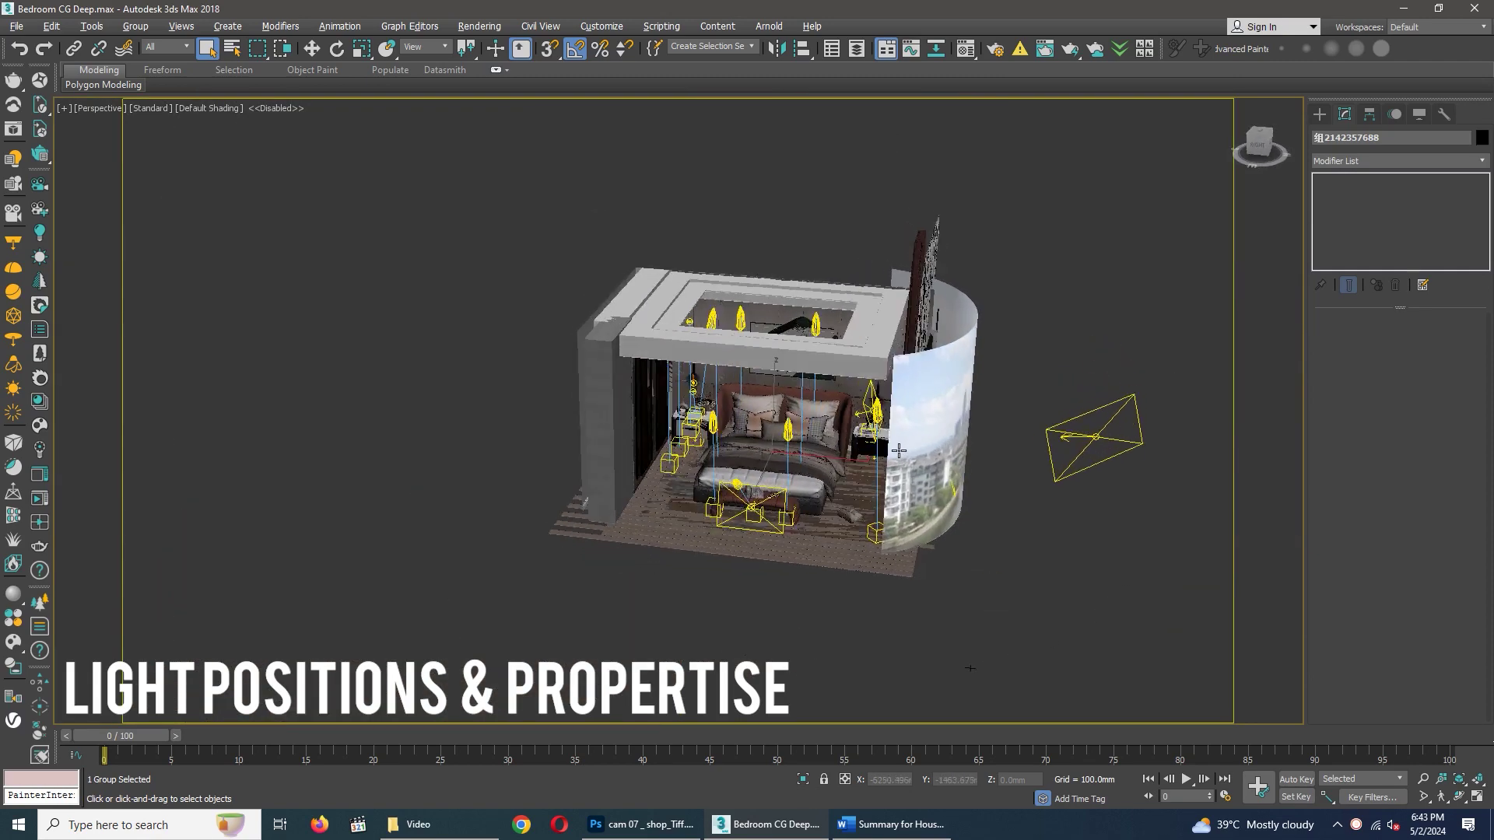
pyautogui.click(1119, 410)
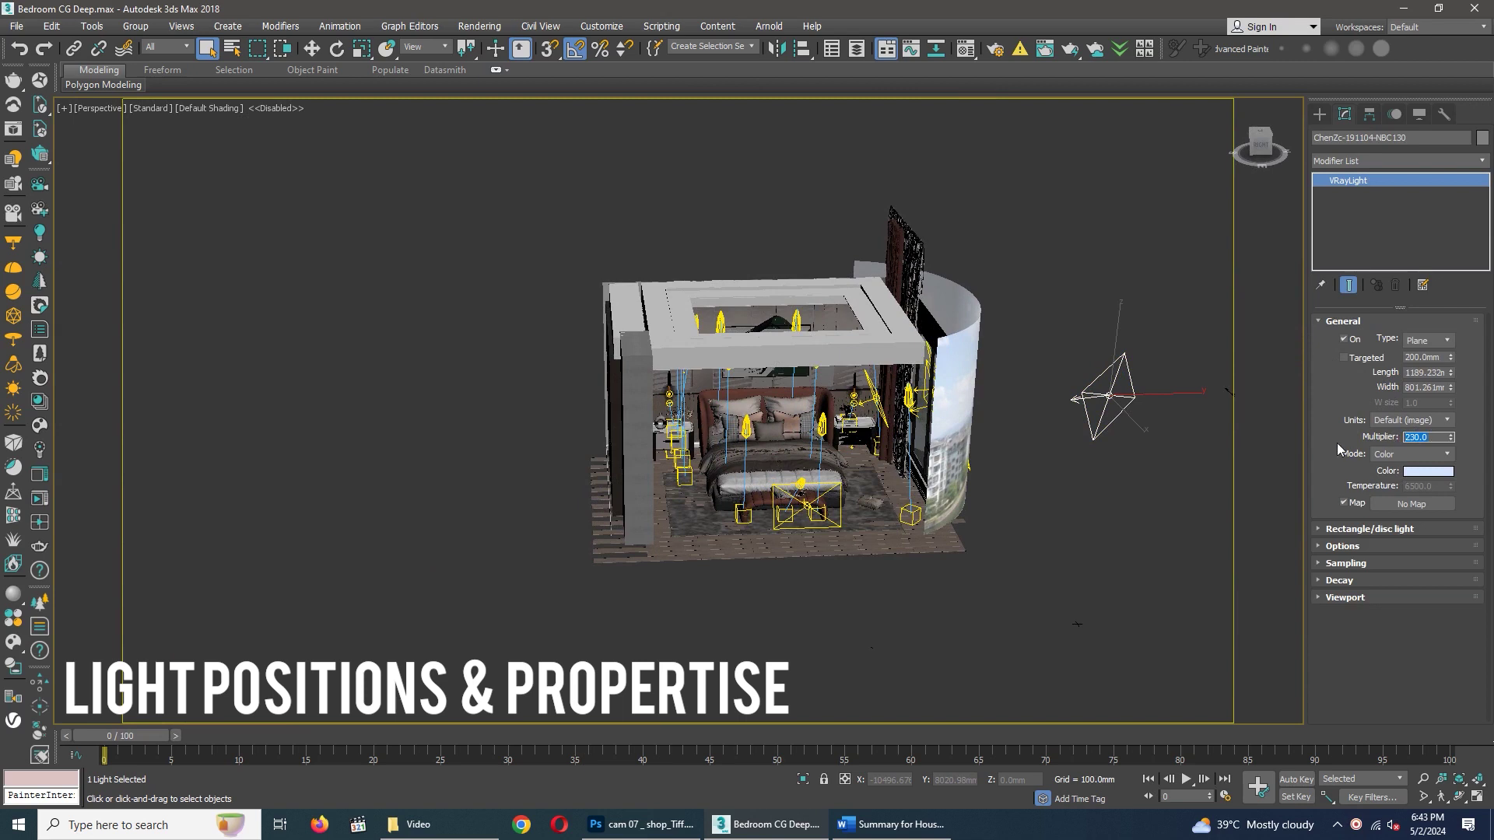
pyautogui.click(1336, 531)
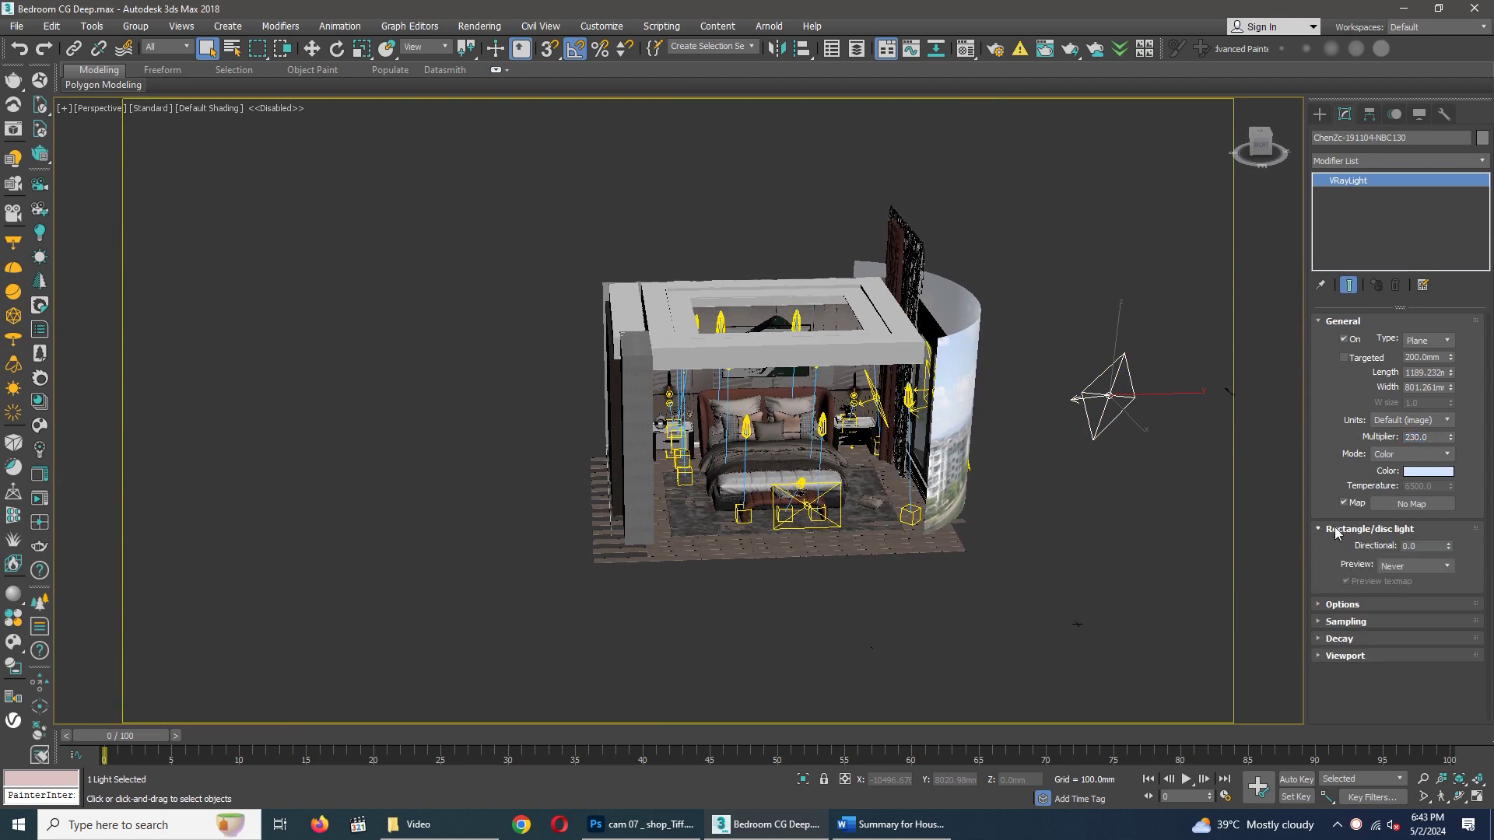
pyautogui.click(1342, 605)
# Step: Check the window light's multiplier 230 and pale blue colour, leaving the colour unchanged
pyautogui.scroll(-1, 1442, 580)
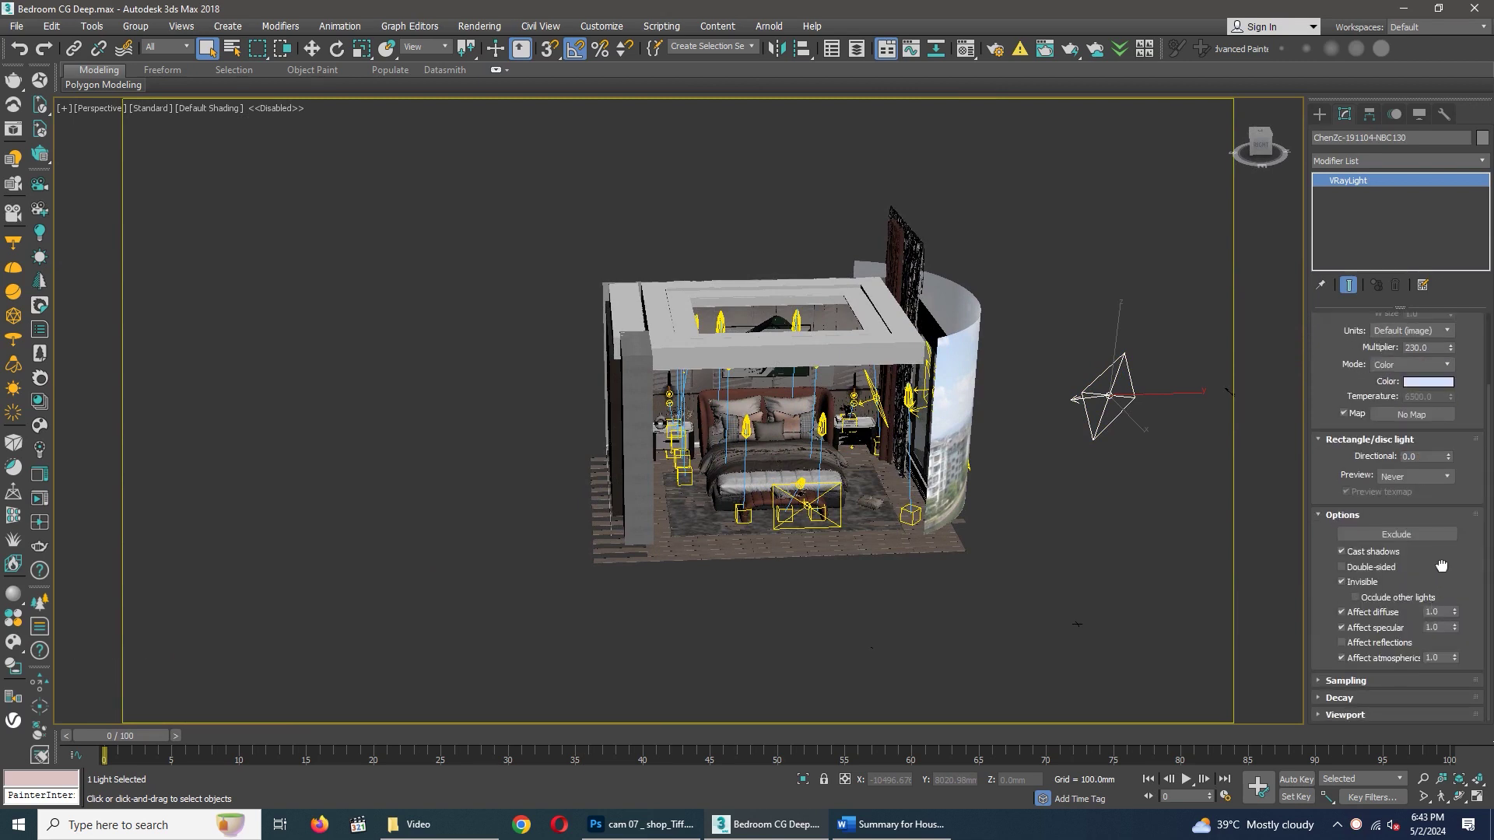
pyautogui.scroll(3, 858, 345)
pyautogui.keyDown('alt'); pyautogui.moveTo(939, 387); pyautogui.dragTo(941, 393, button='middle'); pyautogui.keyUp('alt')
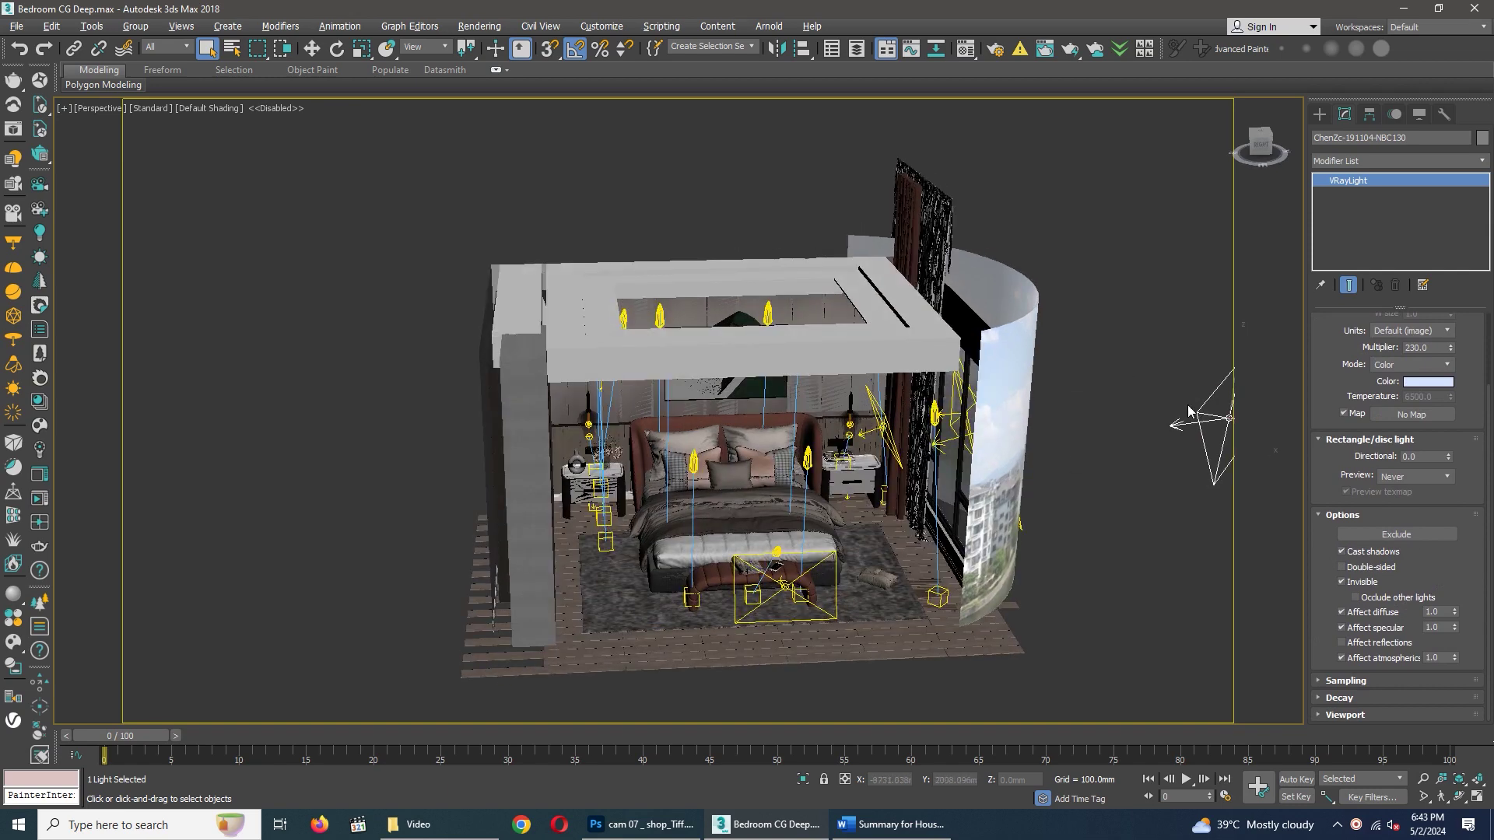
pyautogui.click(1412, 382)
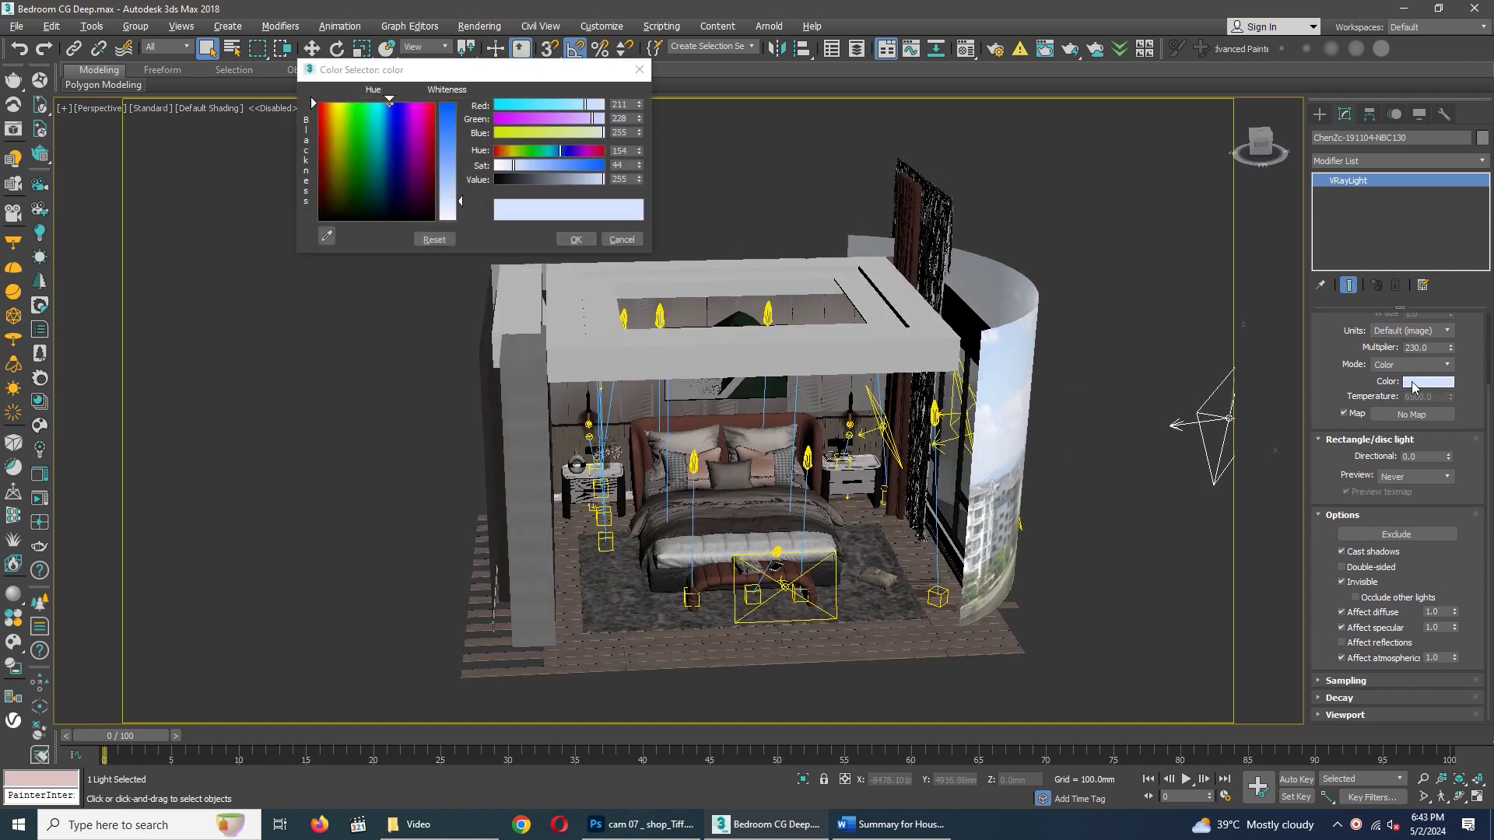
pyautogui.click(576, 239)
# Step: Zoom in toward the window and select the plane light in front of it
pyautogui.keyDown('alt'); pyautogui.moveTo(763, 436); pyautogui.dragTo(820, 442, button='middle'); pyautogui.keyUp('alt')
pyautogui.scroll(2, 919, 436)
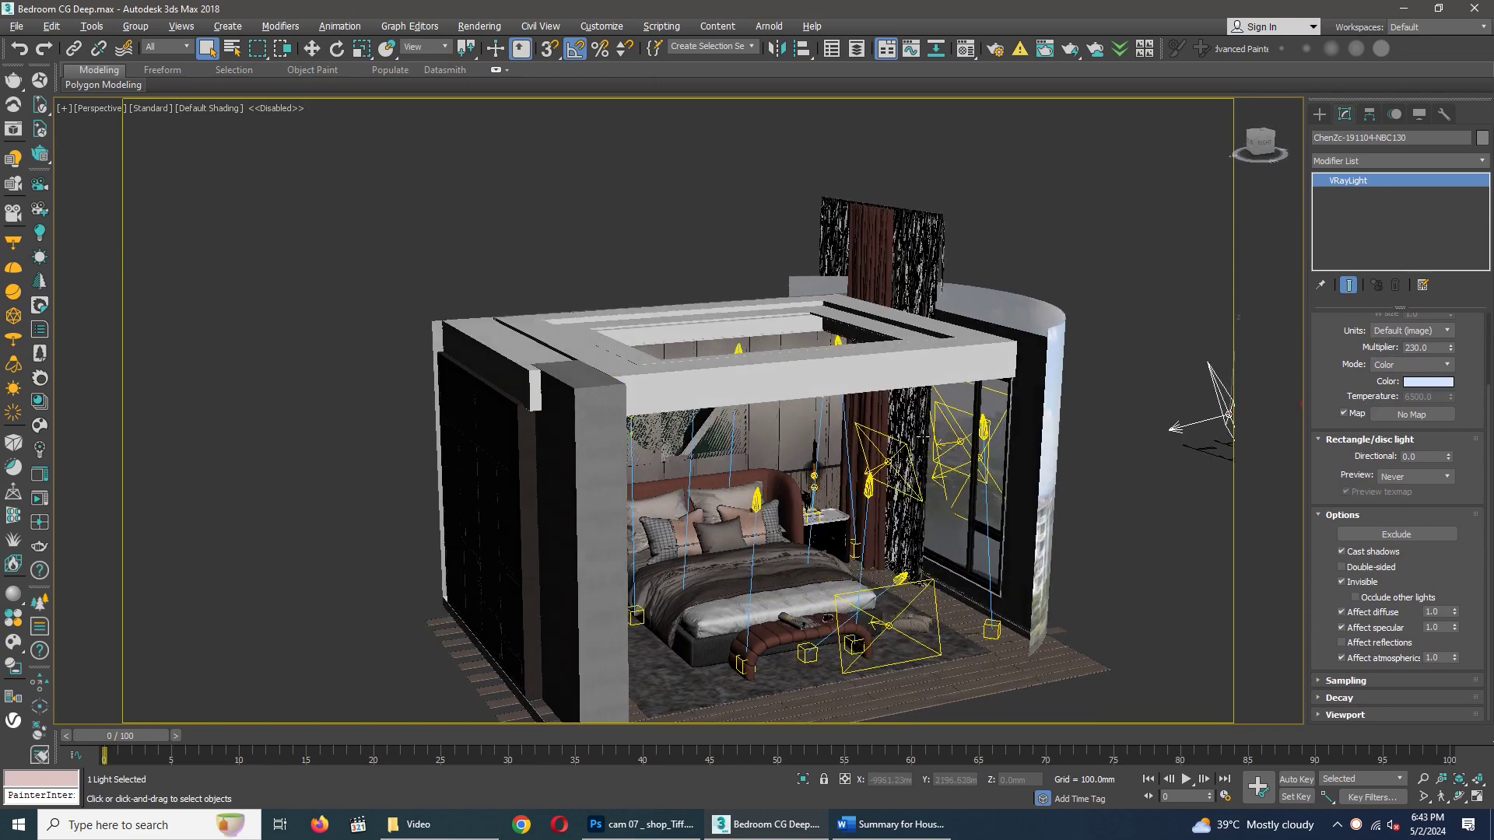
pyautogui.scroll(2, 944, 409)
pyautogui.scroll(2, 948, 398)
pyautogui.scroll(2, 956, 381)
pyautogui.click(958, 368)
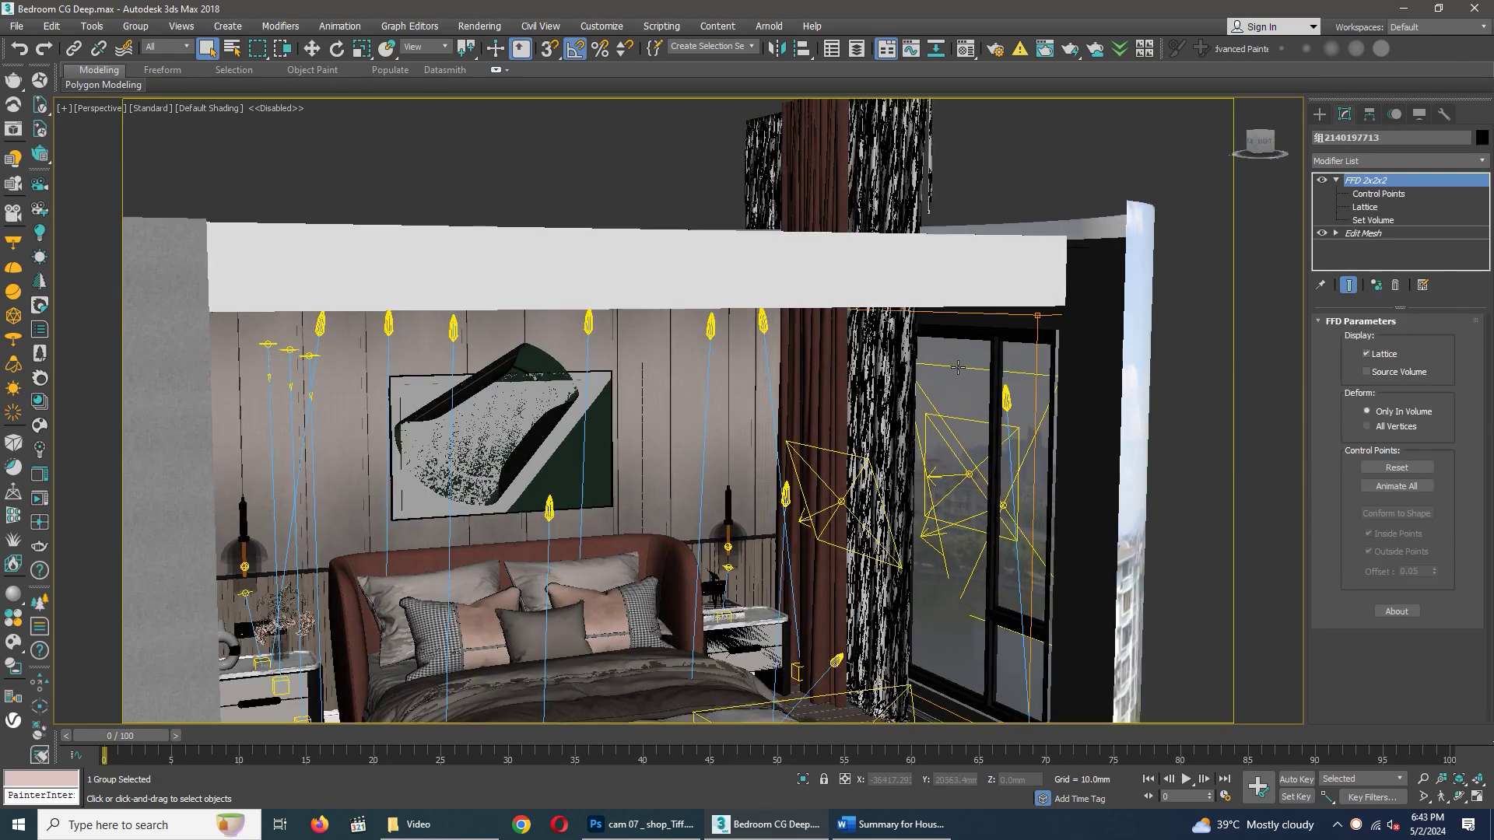
# Step: Zoom to the window and select another plane light there to read its multiplier and colour
pyautogui.scroll(-2, 983, 420)
pyautogui.scroll(-1, 985, 421)
pyautogui.scroll(-2, 987, 422)
pyautogui.scroll(-1, 988, 423)
pyautogui.keyDown('alt'); pyautogui.moveTo(989, 423); pyautogui.dragTo(985, 423, button='middle'); pyautogui.keyUp('alt')
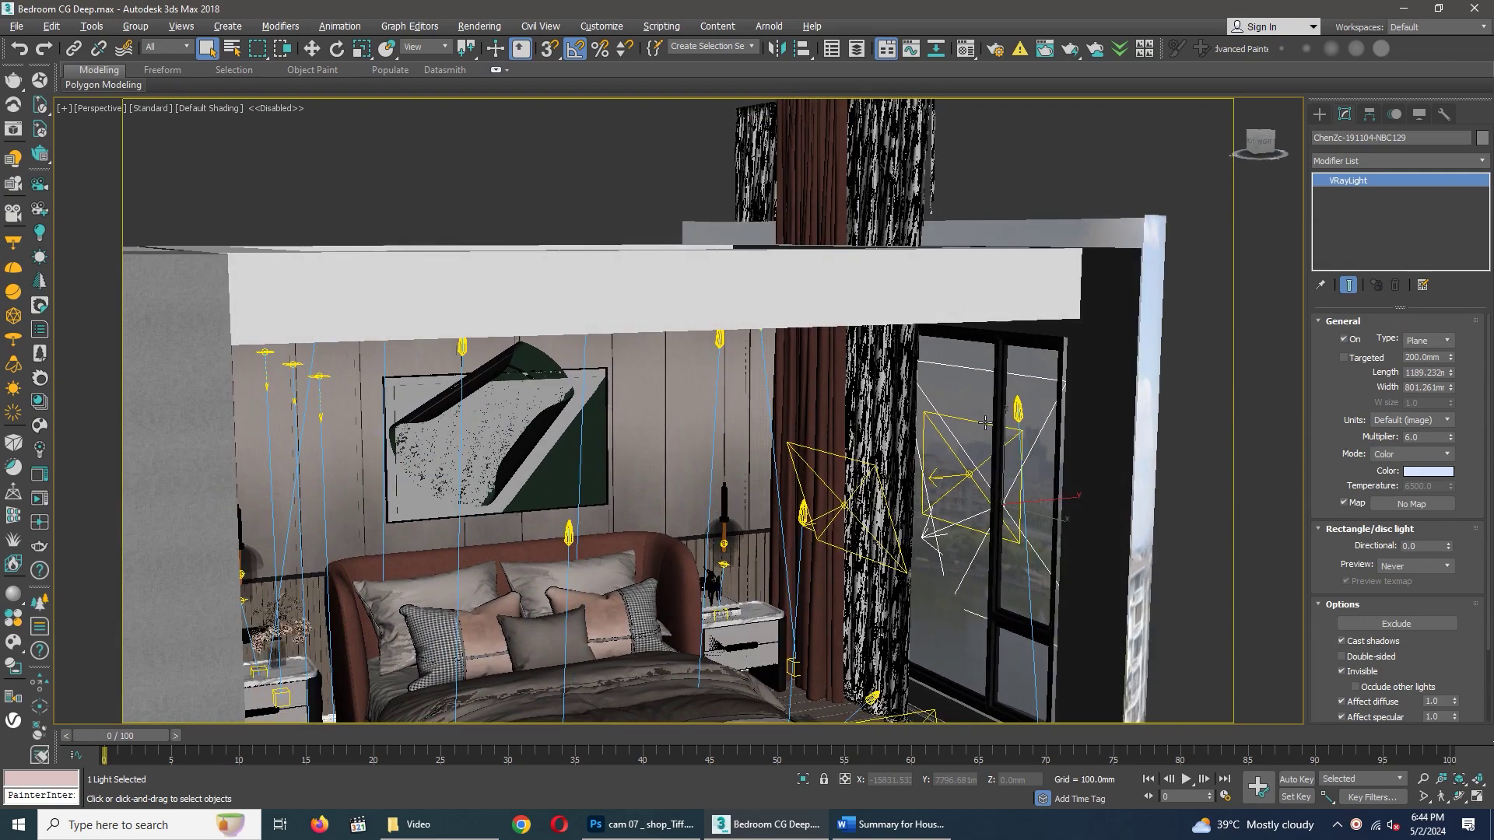
pyautogui.click(975, 422)
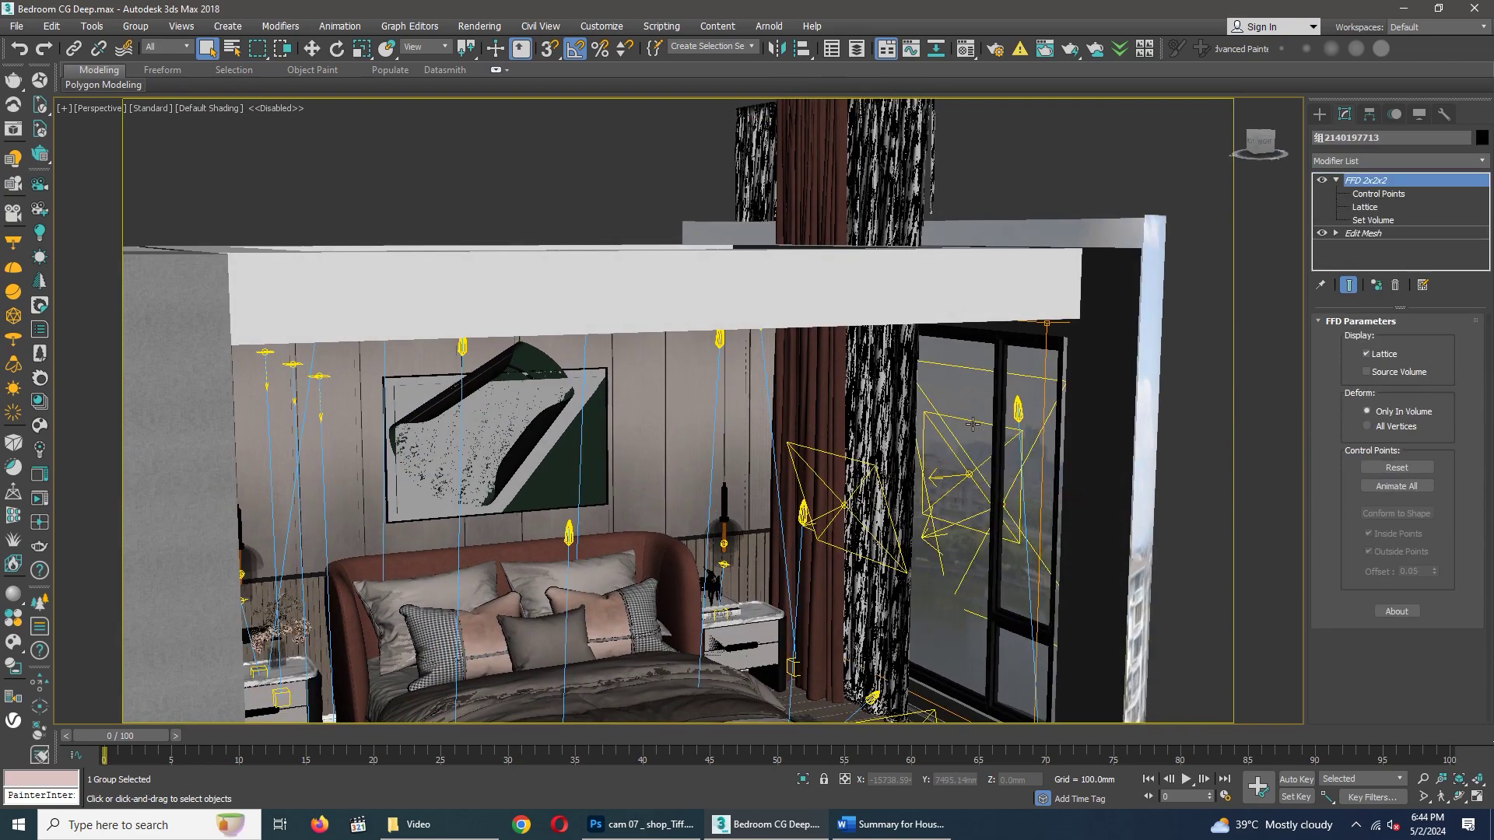
pyautogui.click(973, 424)
# Step: Select the plane light beside the curtain, then turn the view to face the bed wall
pyautogui.moveTo(973, 424)
pyautogui.keyDown('alt'); pyautogui.mouseDown(button='middle')
pyautogui.moveTo(911, 435)
pyautogui.moveTo(931, 476)
pyautogui.mouseUp(button='middle'); pyautogui.keyUp('alt')
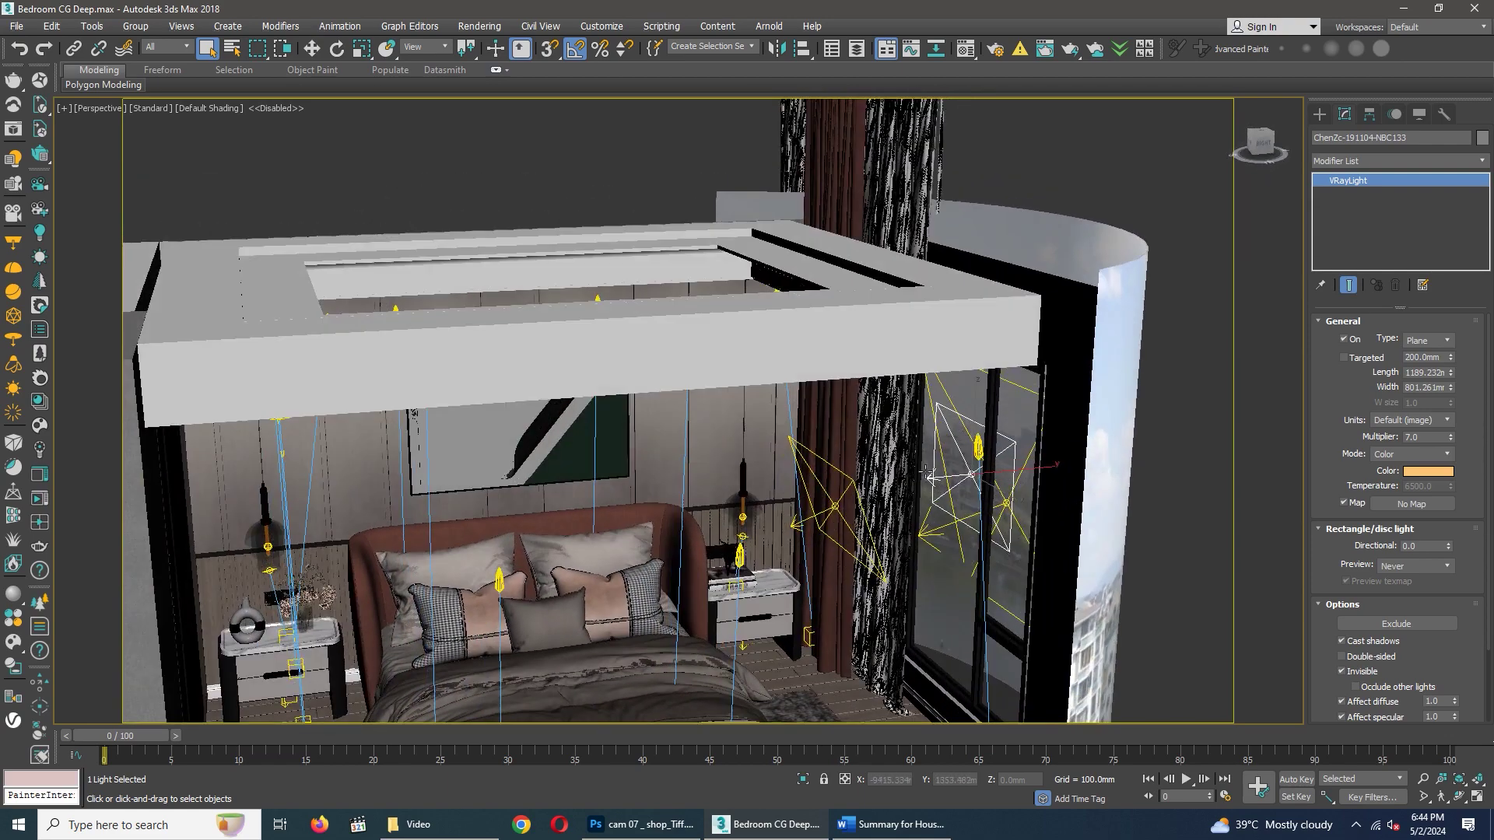
pyautogui.click(843, 499)
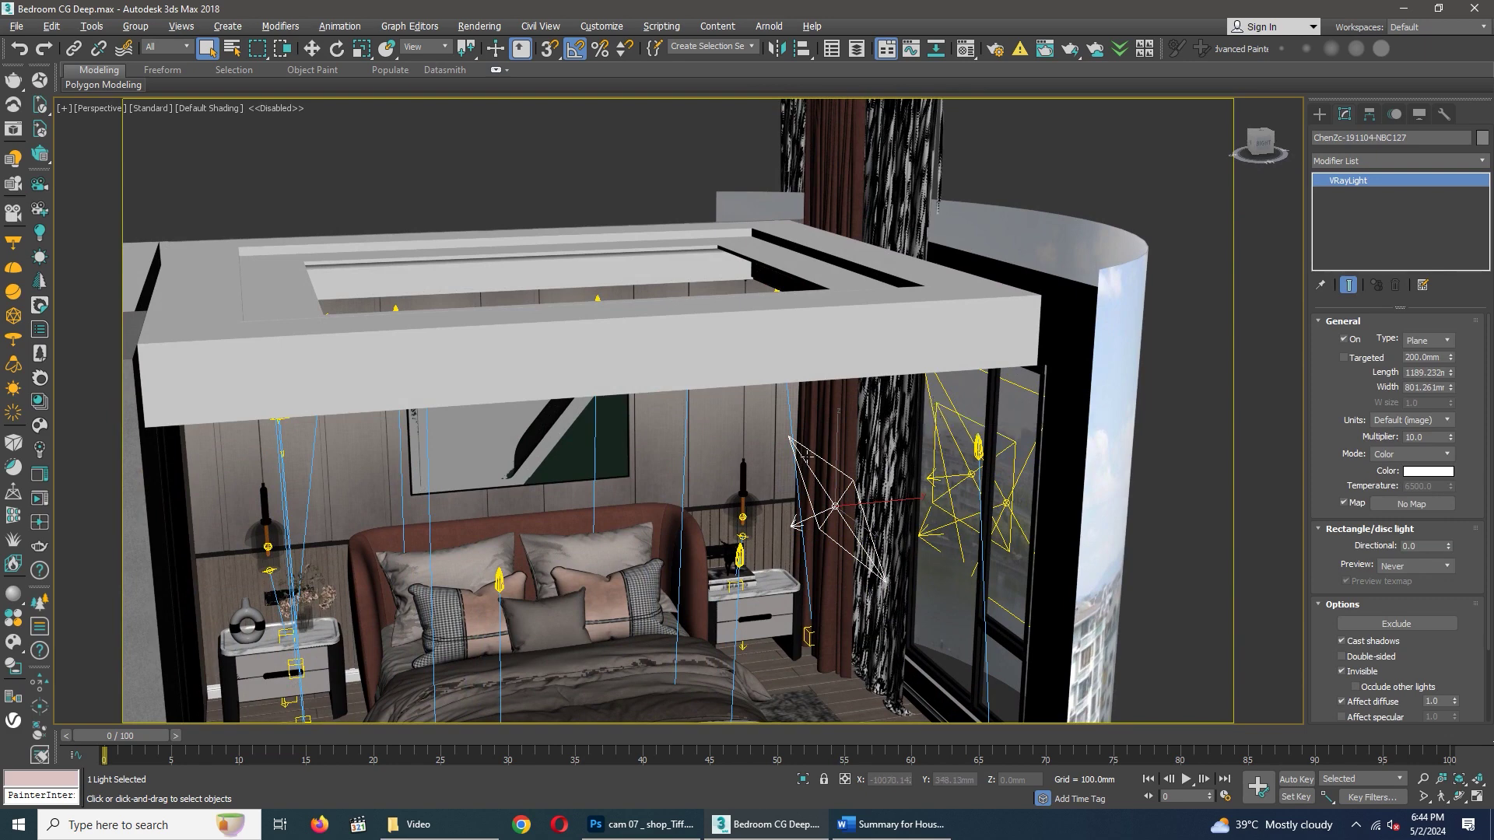
pyautogui.keyDown('alt'); pyautogui.moveTo(809, 457); pyautogui.dragTo(800, 439, button='middle'); pyautogui.keyUp('alt')
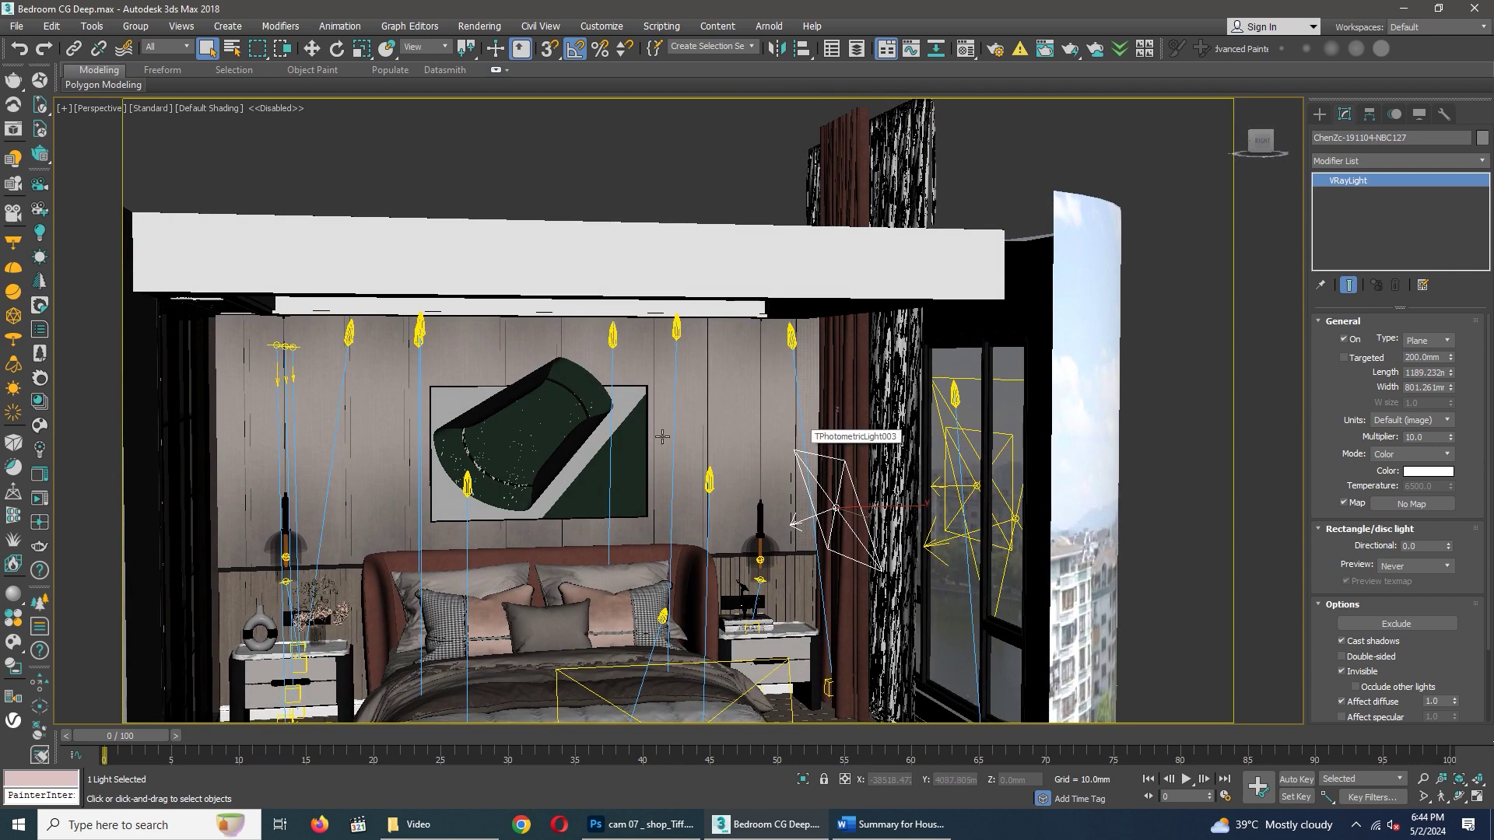
pyautogui.keyDown('alt'); pyautogui.moveTo(662, 436); pyautogui.dragTo(864, 368, button='middle'); pyautogui.keyUp('alt')
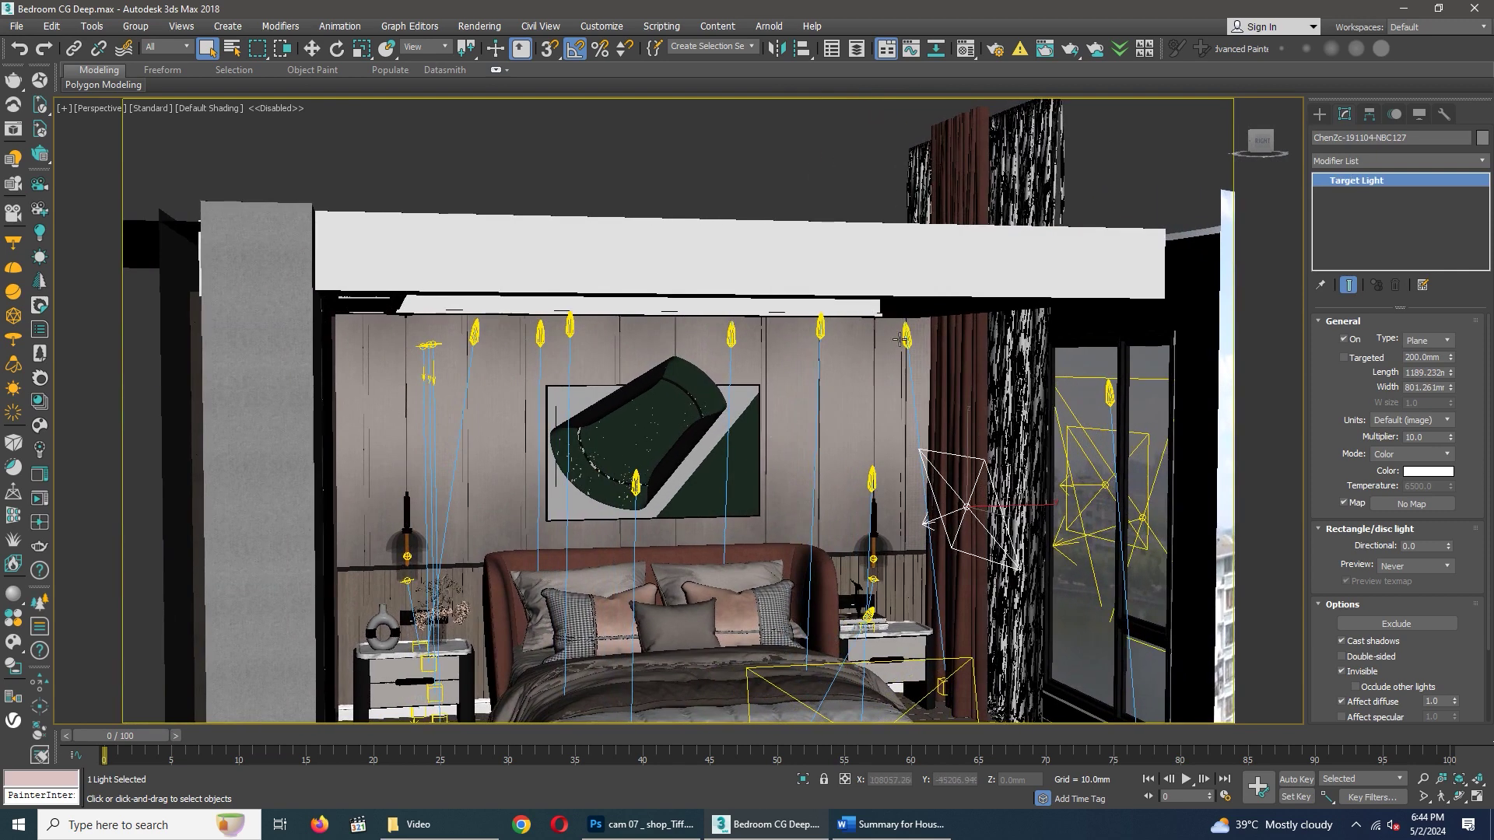
# Step: Select the ceiling downlights to check their photometric web and 1800 cd intensity
pyautogui.click(903, 338)
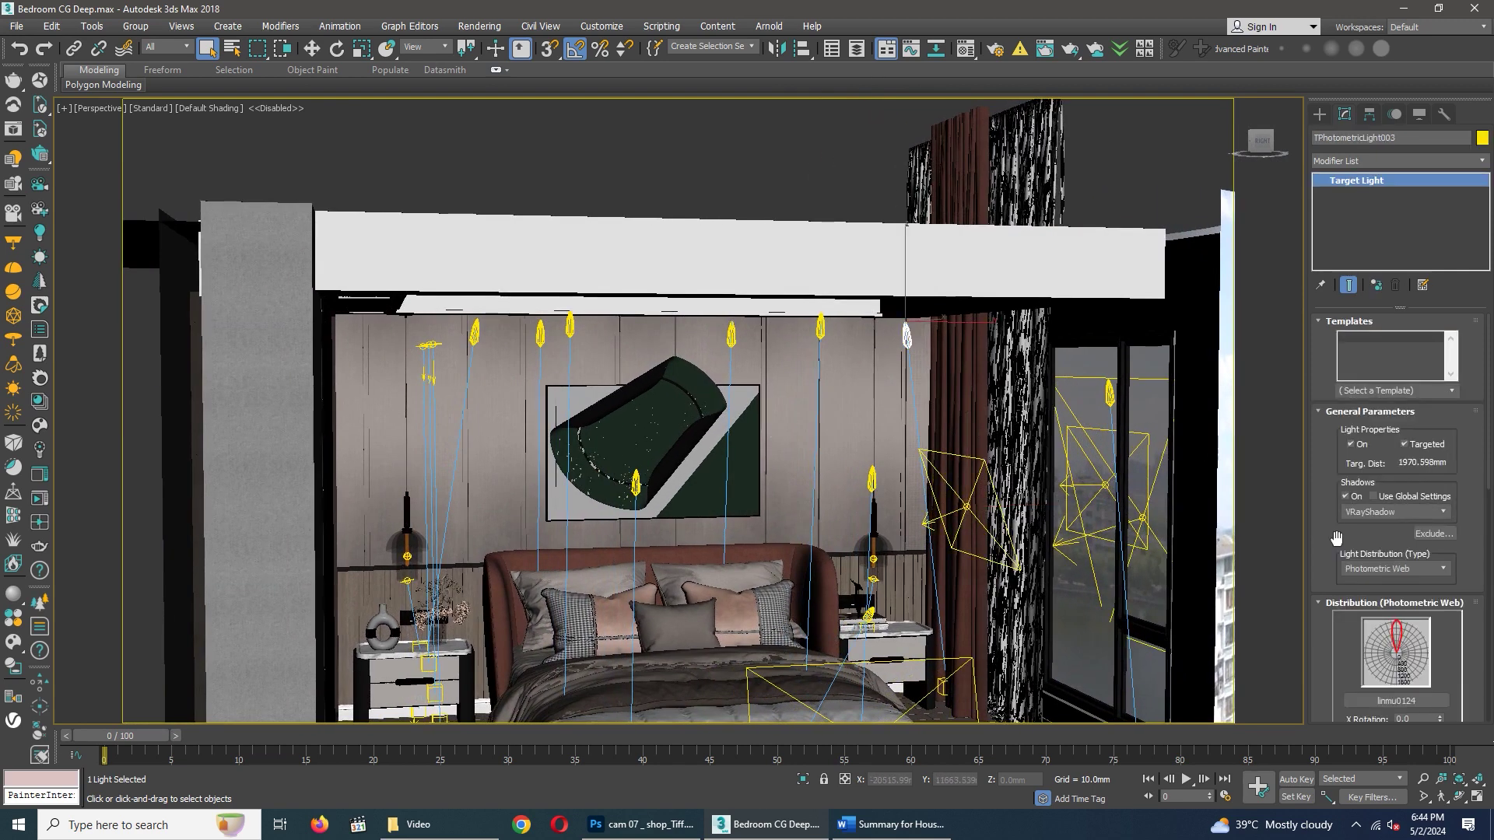
pyautogui.scroll(-3, 1337, 539)
pyautogui.scroll(-2, 1354, 514)
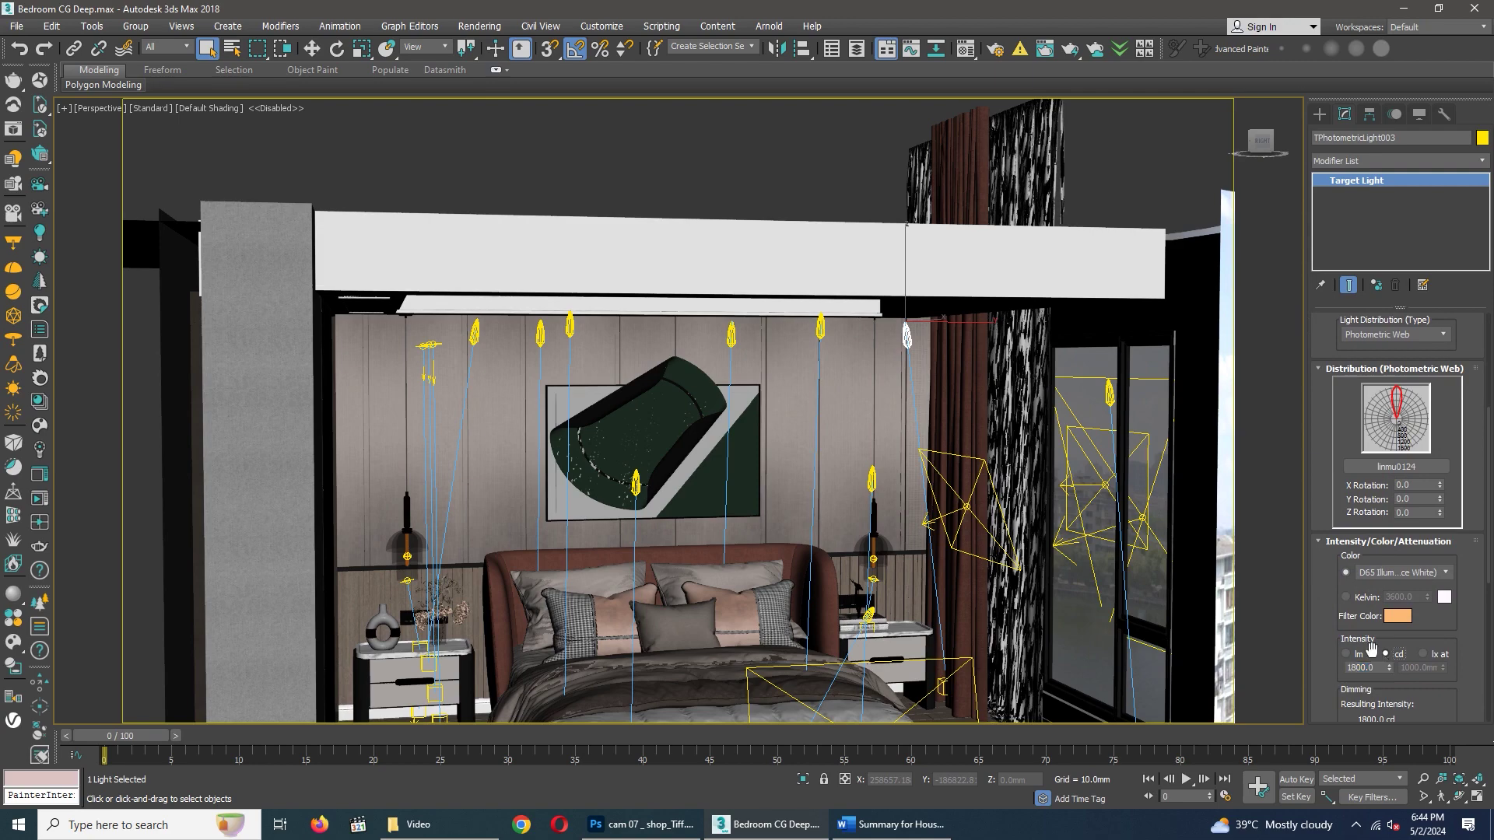
pyautogui.moveTo(677, 383); pyautogui.dragTo(719, 340, button='middle')
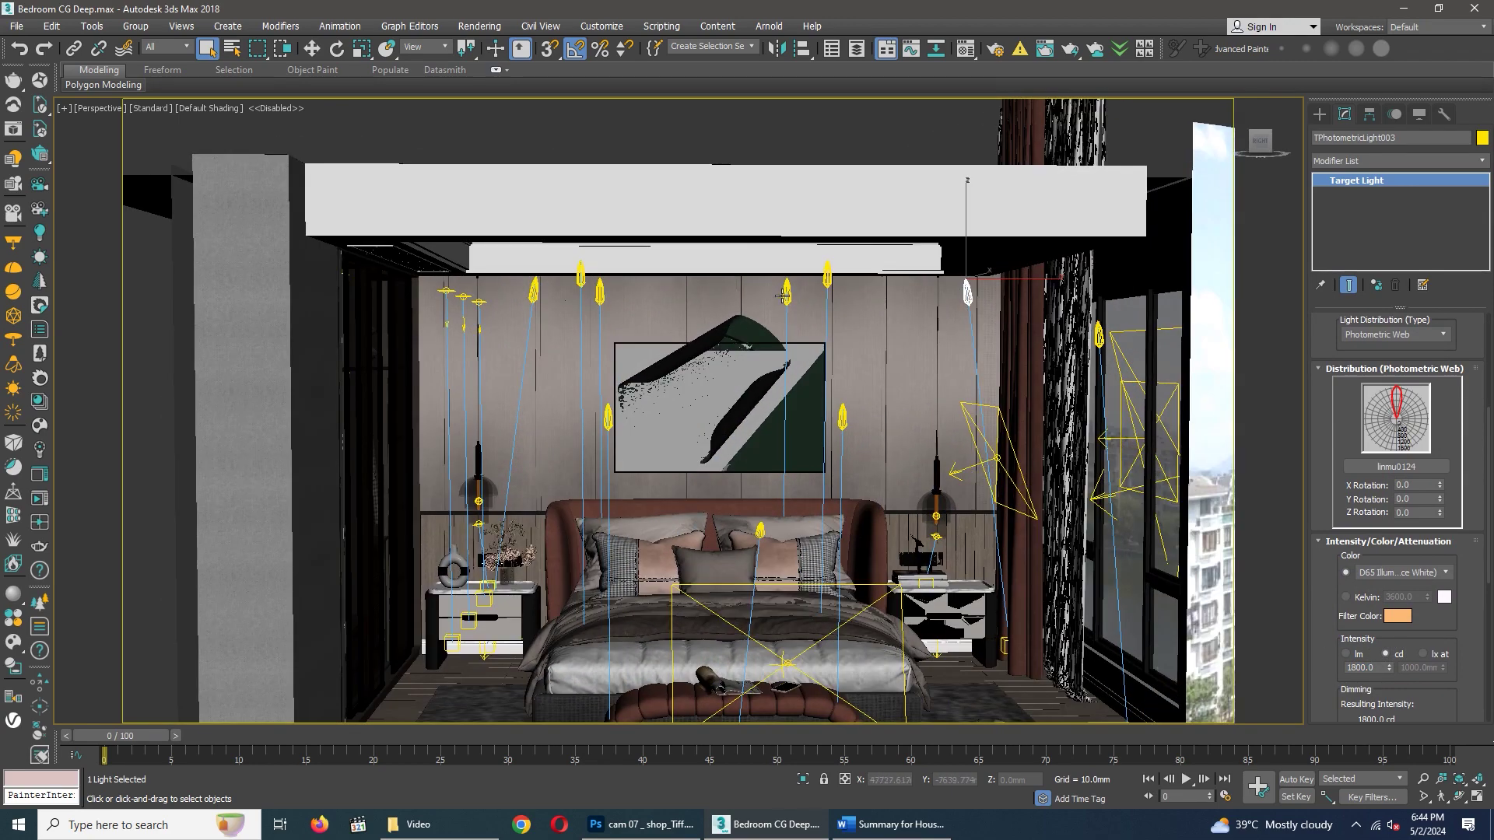
pyautogui.click(827, 276)
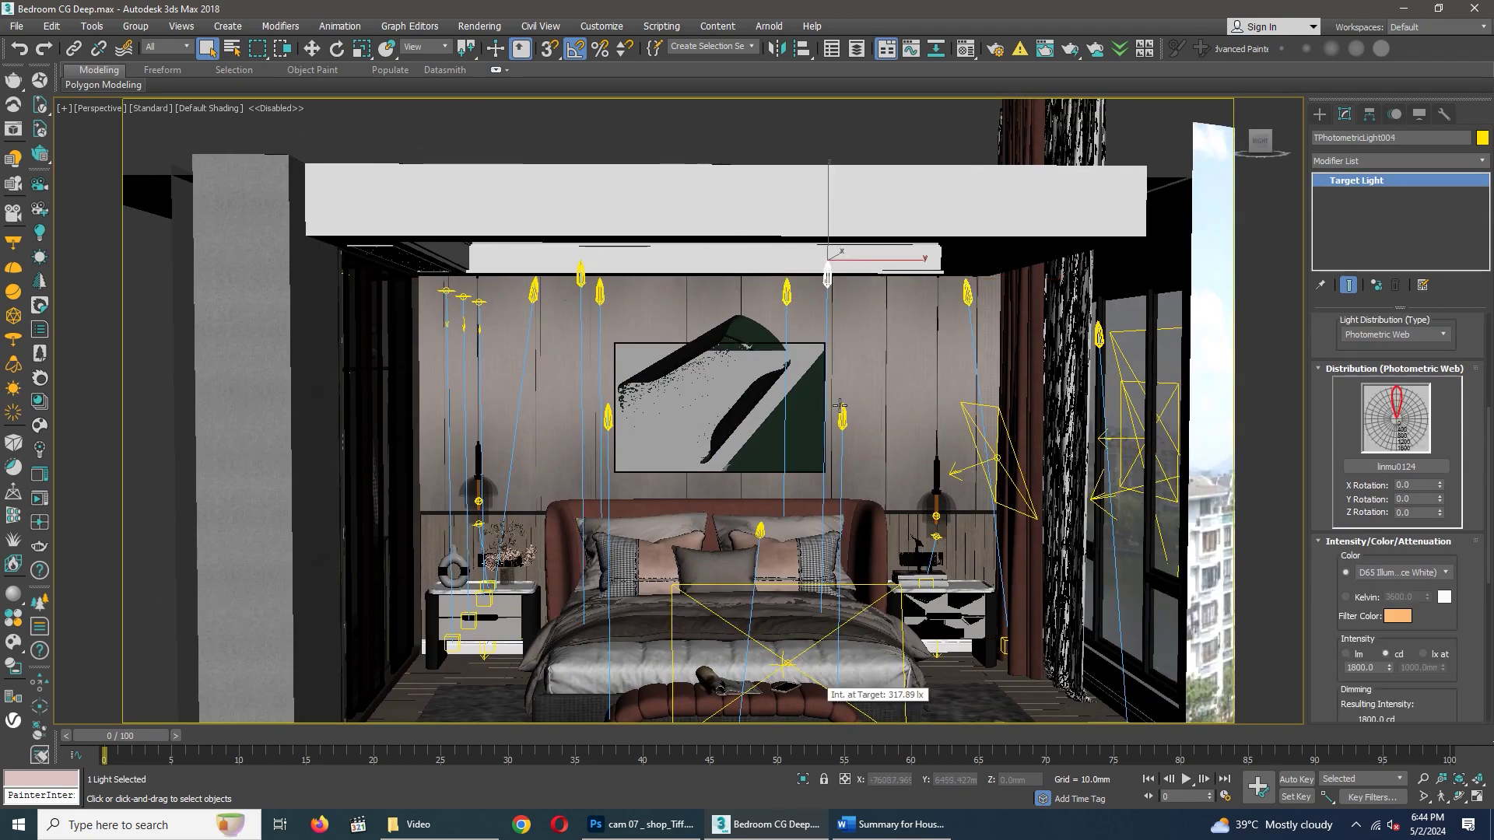
pyautogui.click(845, 423)
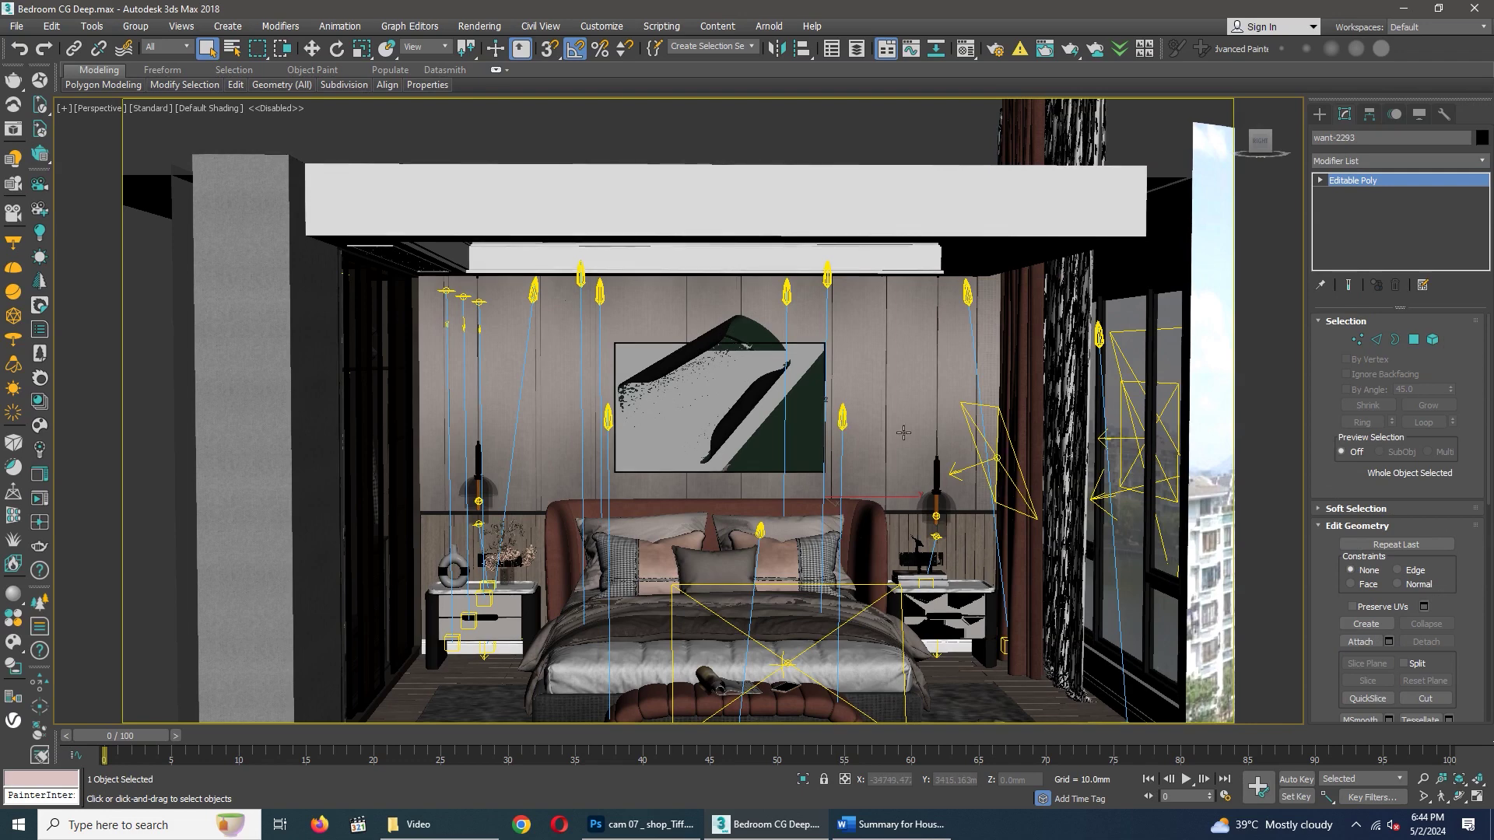
pyautogui.click(843, 417)
# Step: Set the selection filter to Lights, select more downlights, then plane light VRayLight021 (multiplier 4)
pyautogui.click(186, 47)
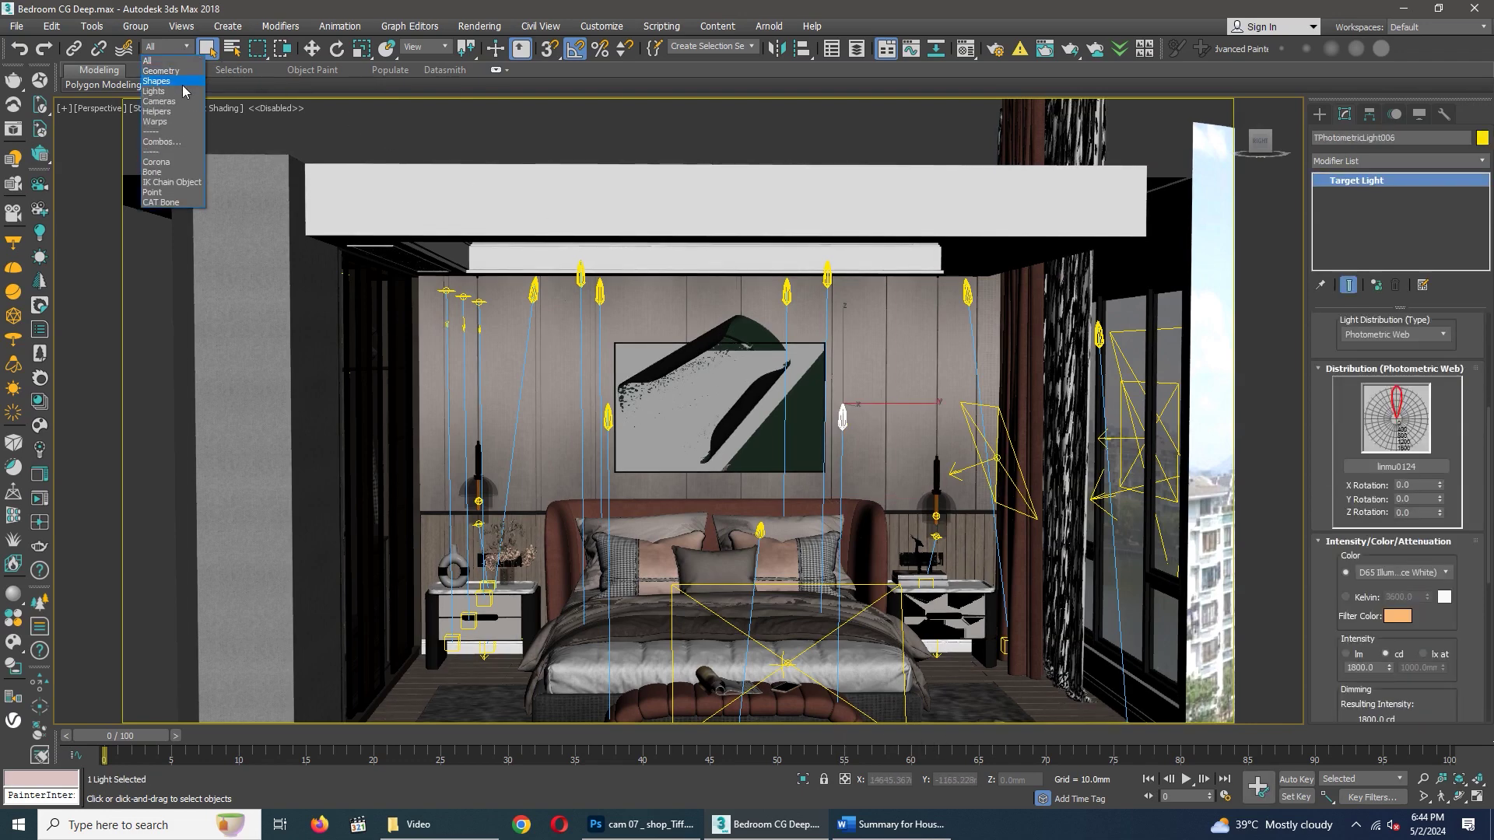
pyautogui.click(184, 93)
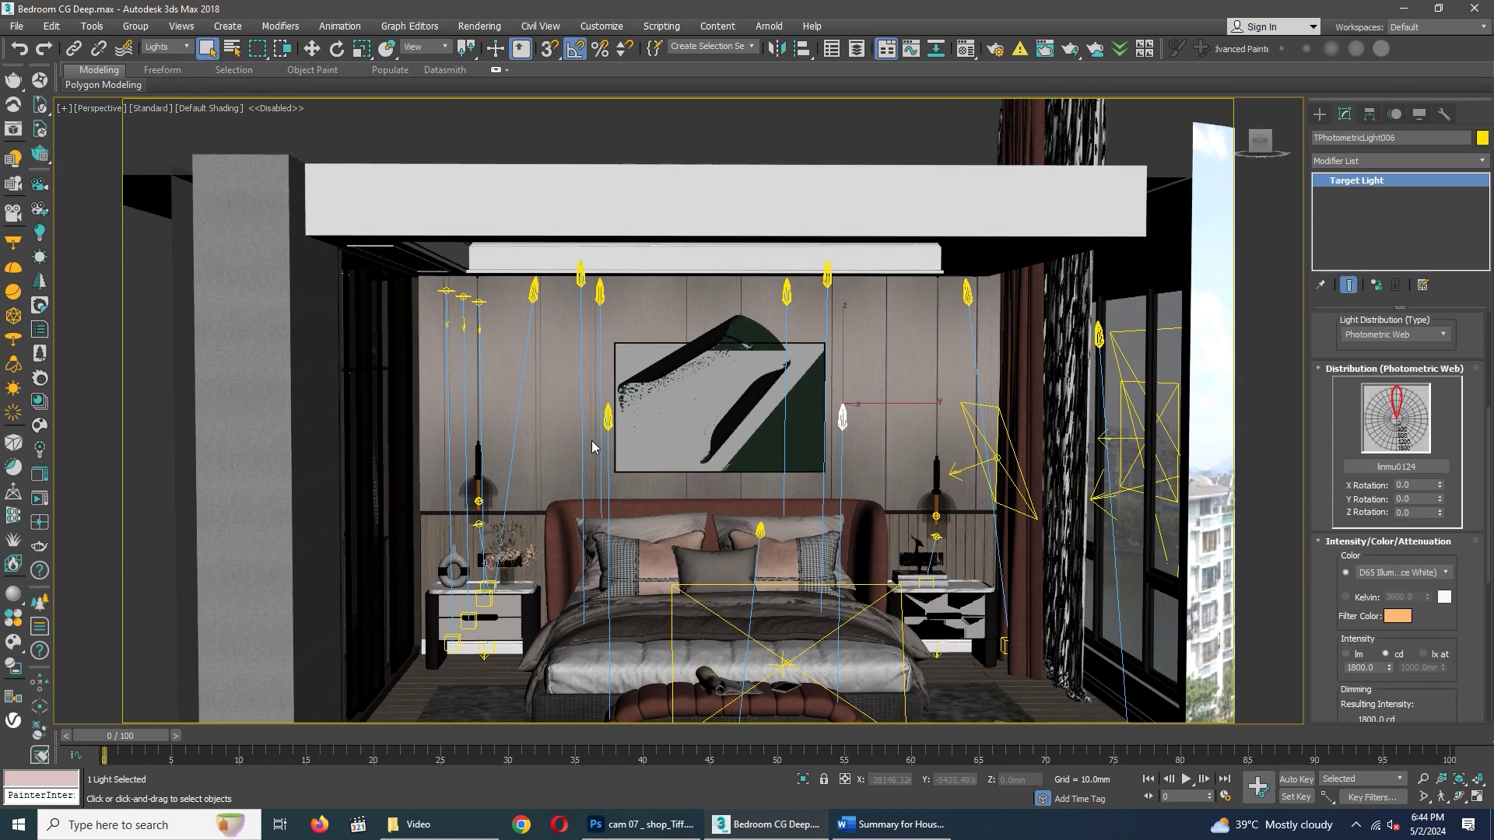
pyautogui.click(609, 418)
pyautogui.click(533, 290)
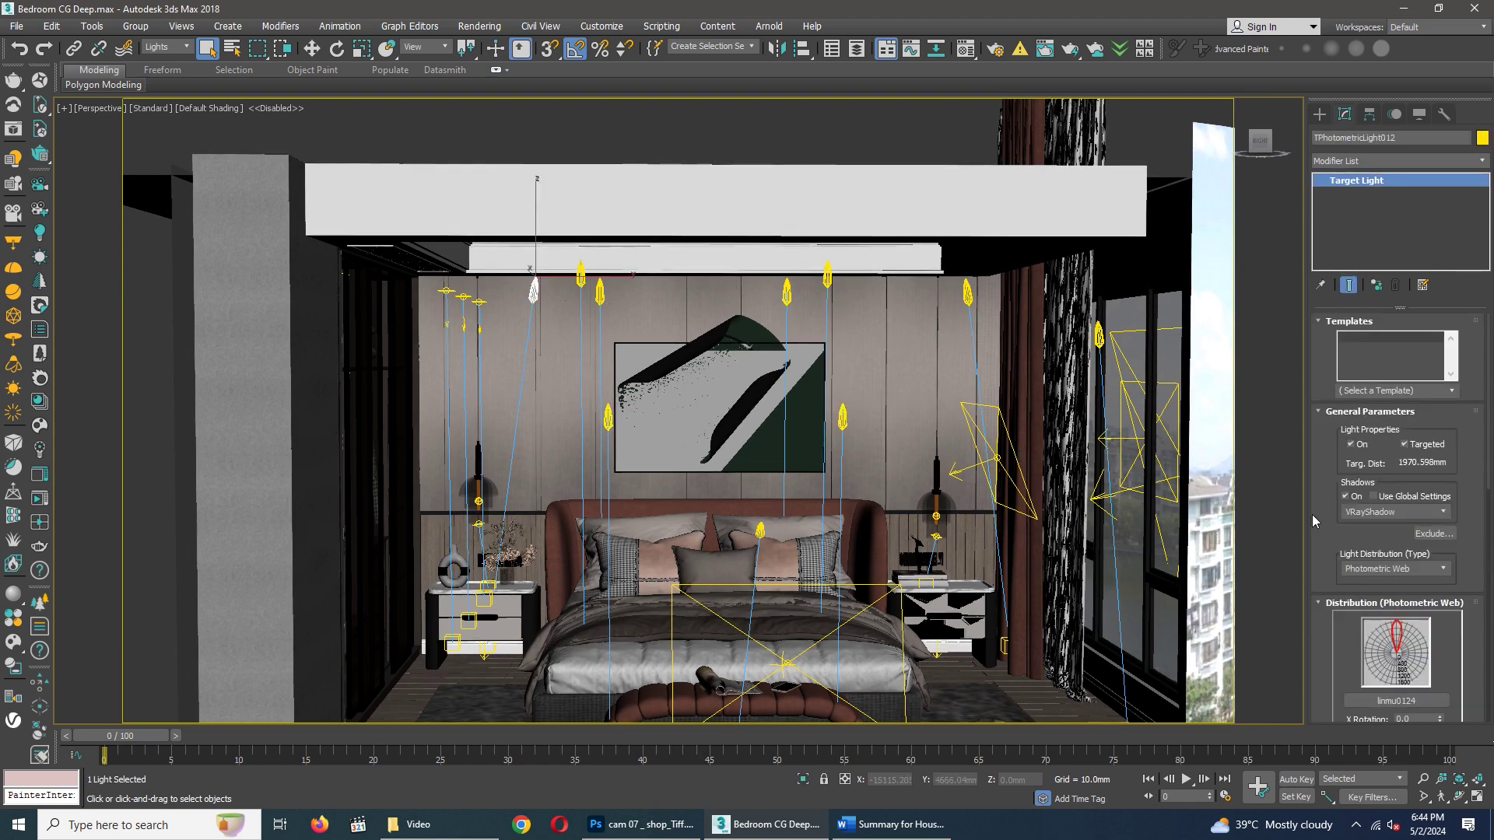
pyautogui.moveTo(1344, 532); pyautogui.dragTo(1314, 289)
pyautogui.click(443, 290)
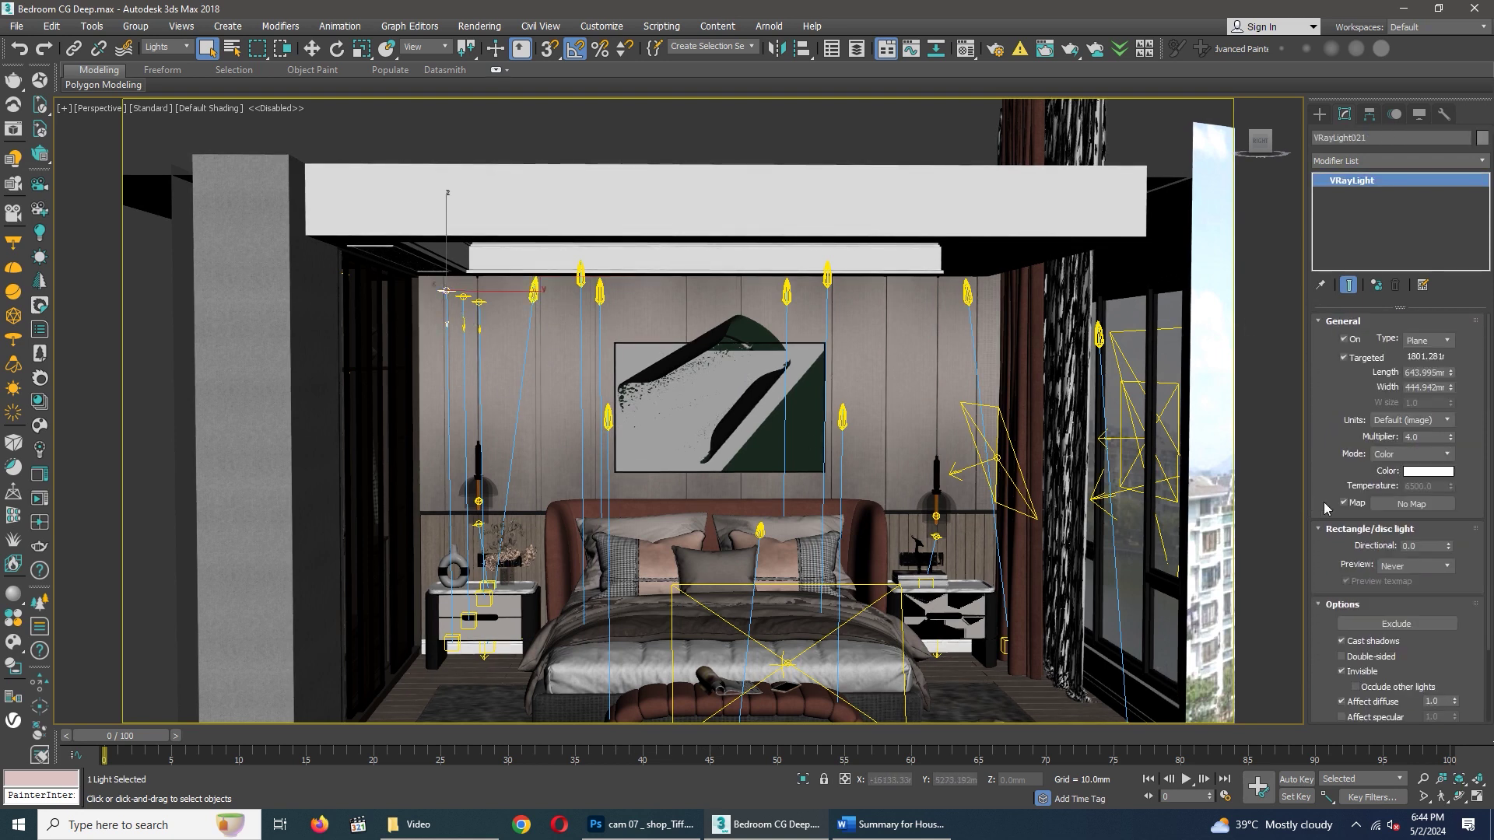
# Step: Confirm VRayLight021's colour is white, closing the Color Selector with OK
pyautogui.moveTo(1340, 489)
pyautogui.mouseDown()
pyautogui.moveTo(1341, 369)
pyautogui.moveTo(1331, 473)
pyautogui.mouseUp()
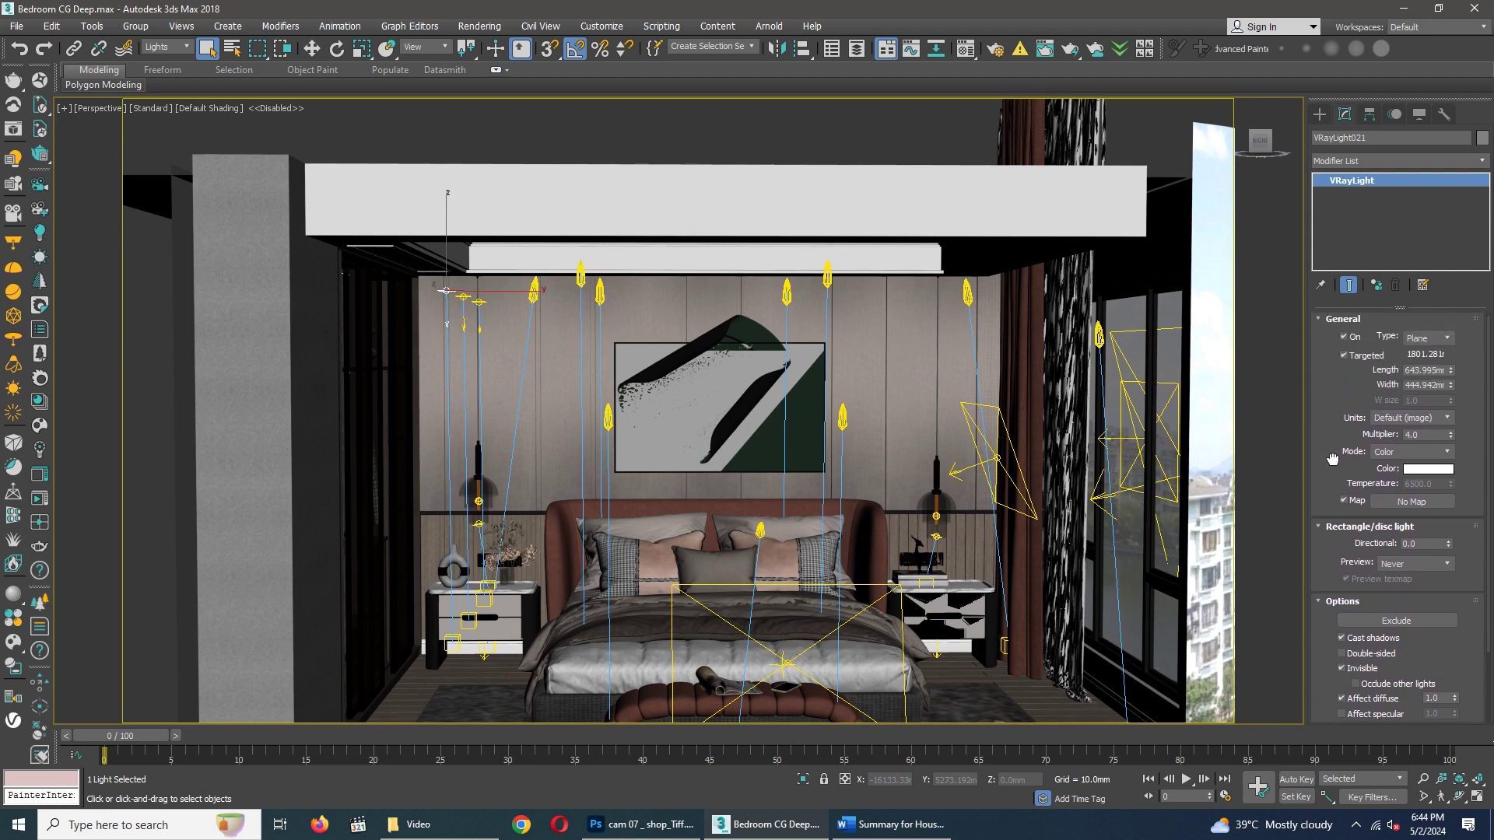
pyautogui.moveTo(1330, 473); pyautogui.dragTo(1336, 416)
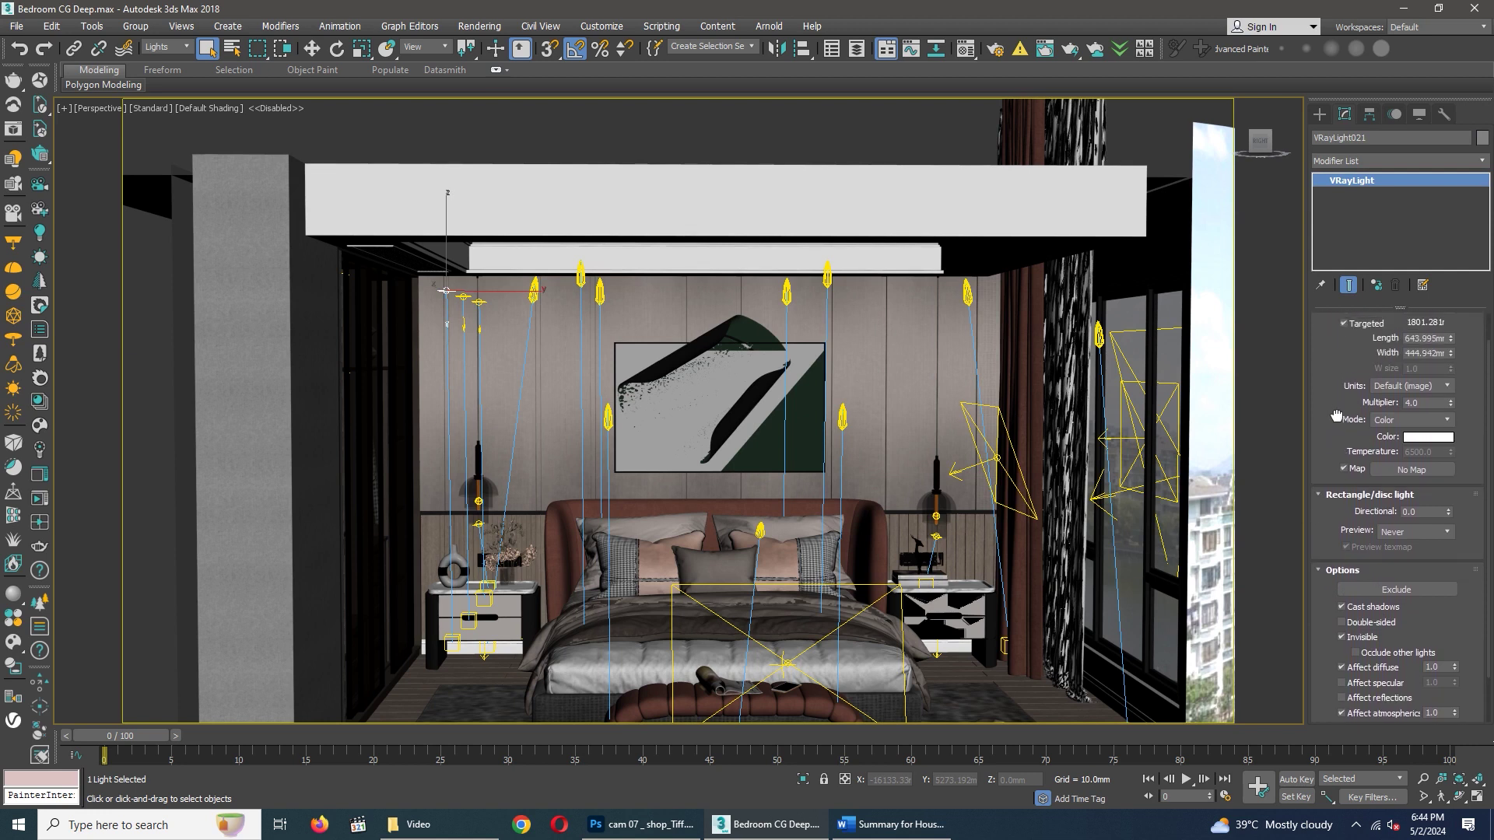
pyautogui.click(1447, 440)
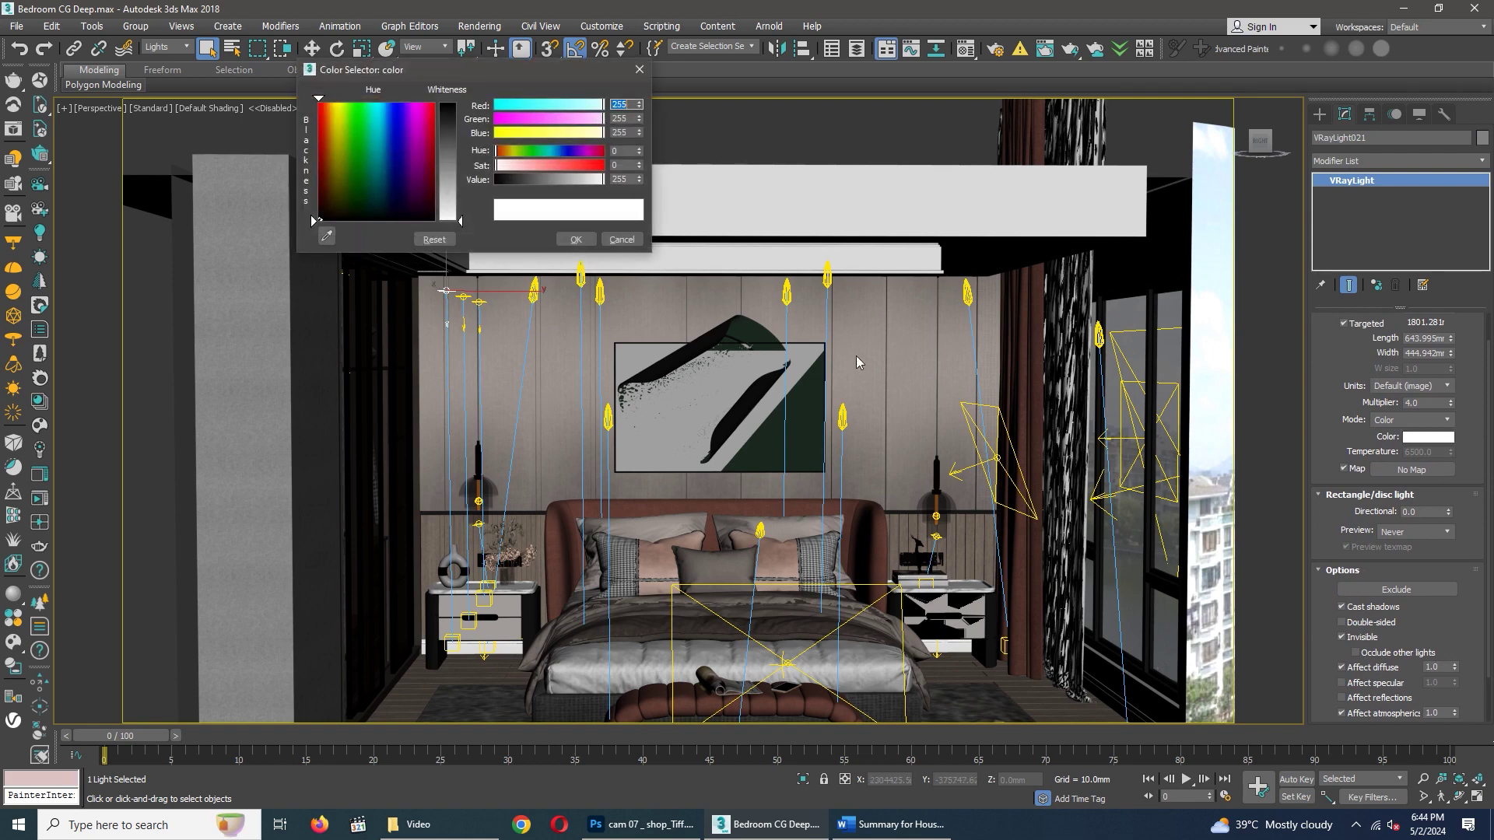
pyautogui.click(575, 240)
# Step: Select neighbouring plane light VRayLight022 and review its General parameters: white, multiplier 4.0
pyautogui.click(467, 296)
pyautogui.moveTo(1330, 520); pyautogui.dragTo(1340, 554)
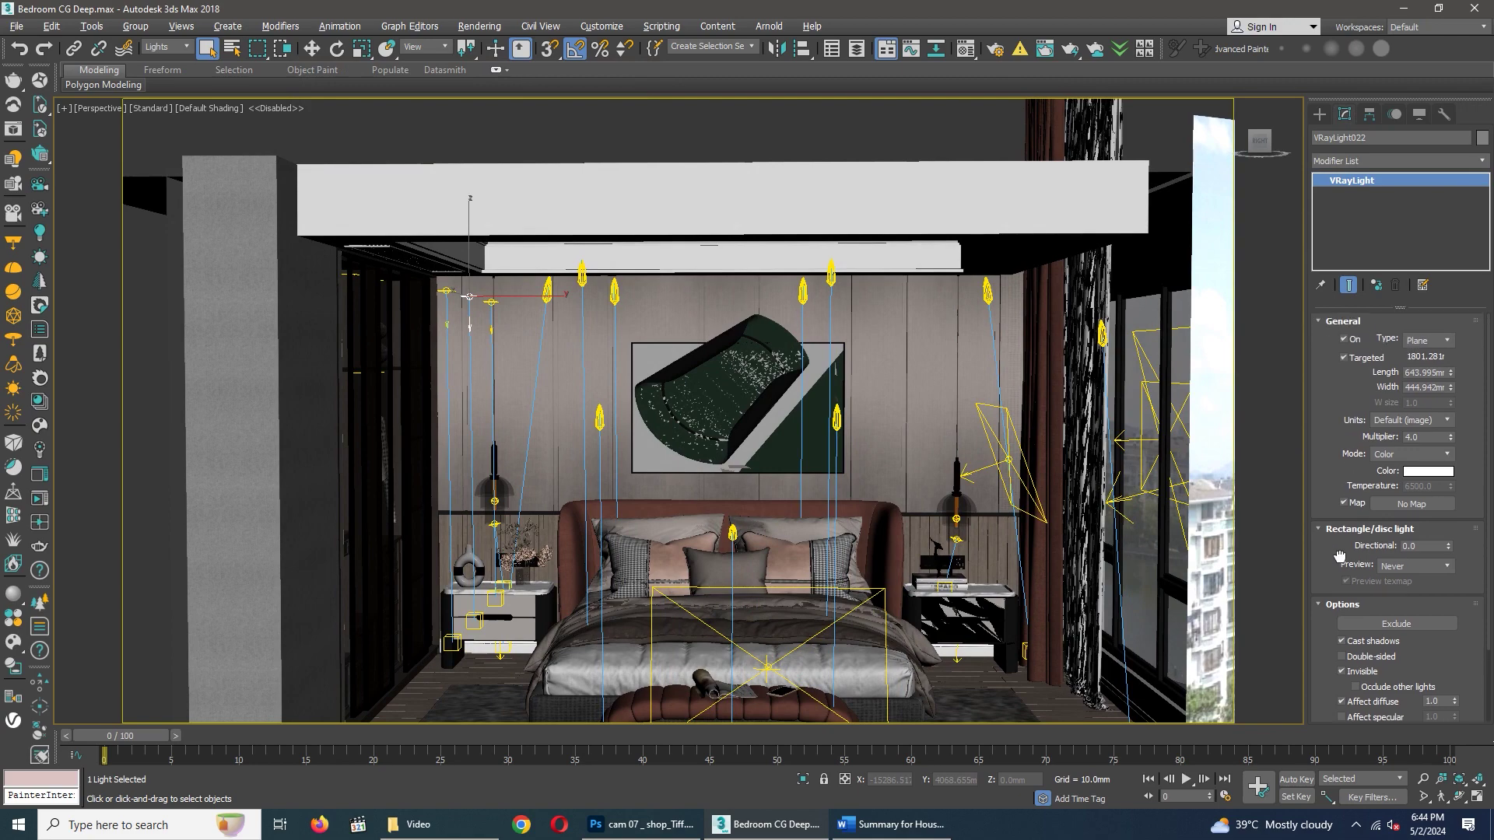
pyautogui.scroll(-2, 863, 503)
pyautogui.scroll(-2, 865, 488)
pyautogui.scroll(3, 866, 489)
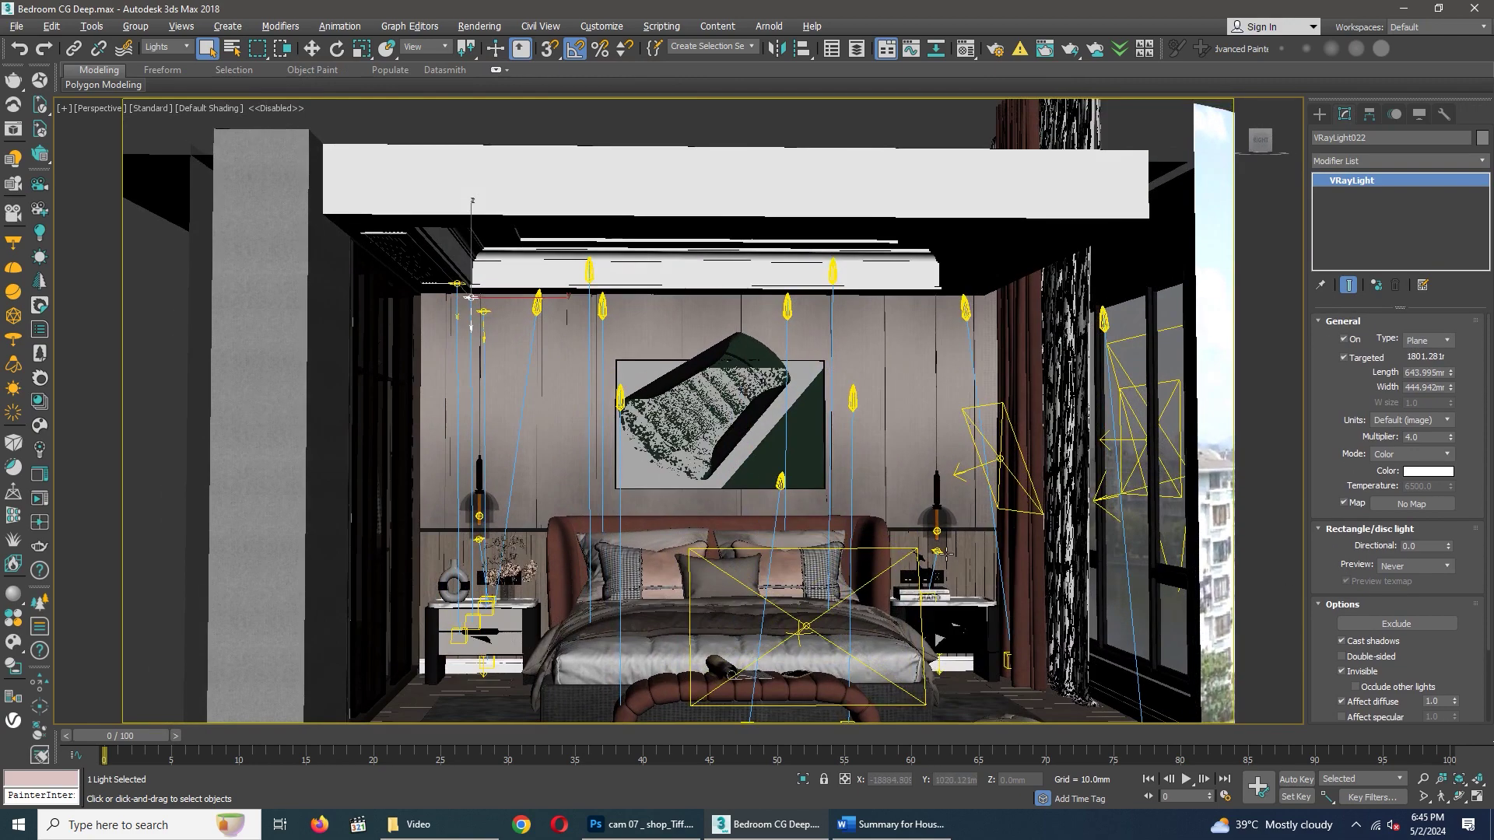
pyautogui.scroll(5, 900, 511)
pyautogui.scroll(2, 899, 511)
pyautogui.click(926, 506)
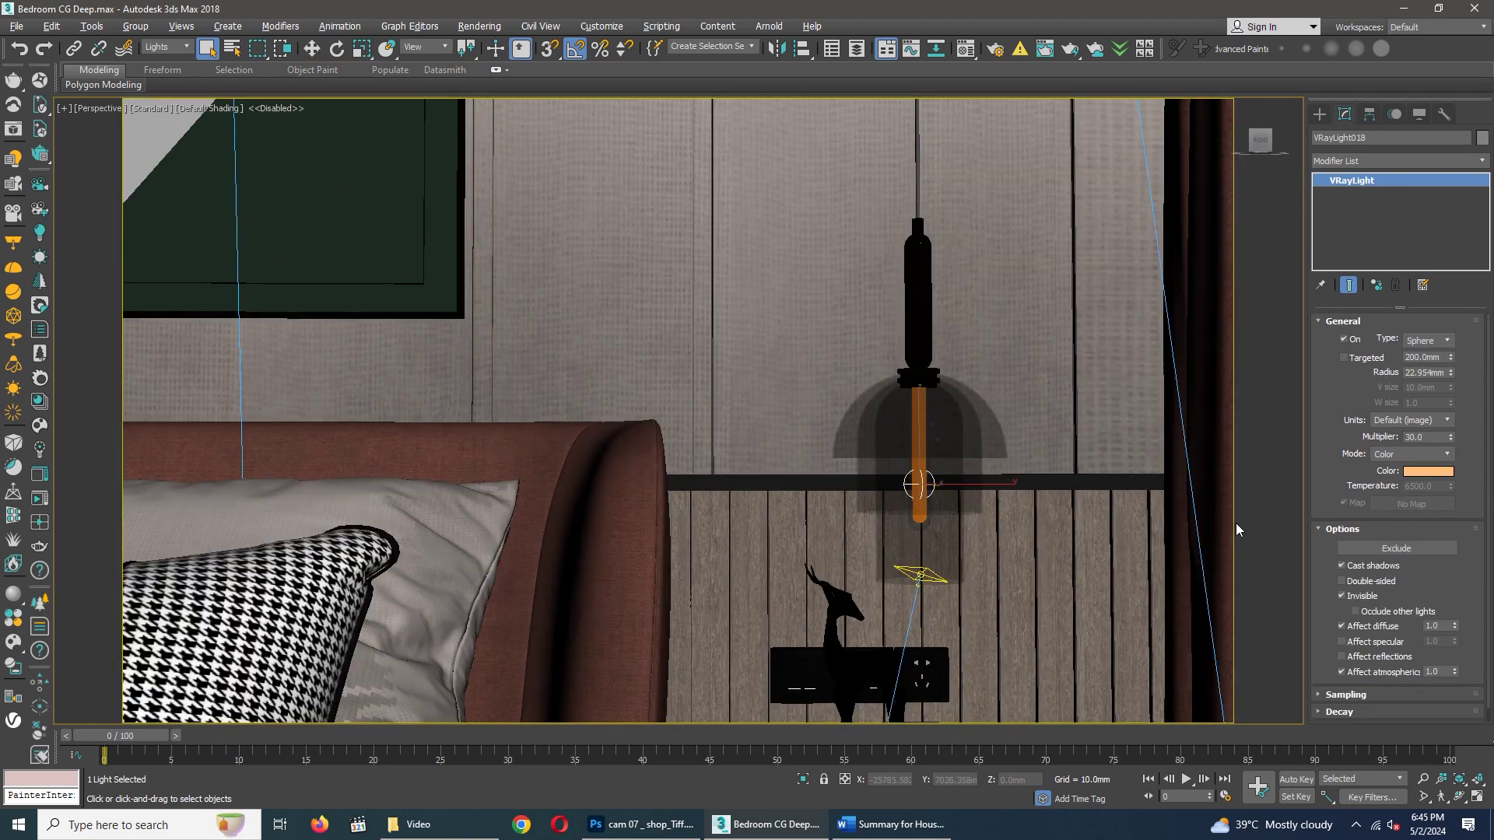
pyautogui.moveTo(1344, 462); pyautogui.dragTo(1344, 442)
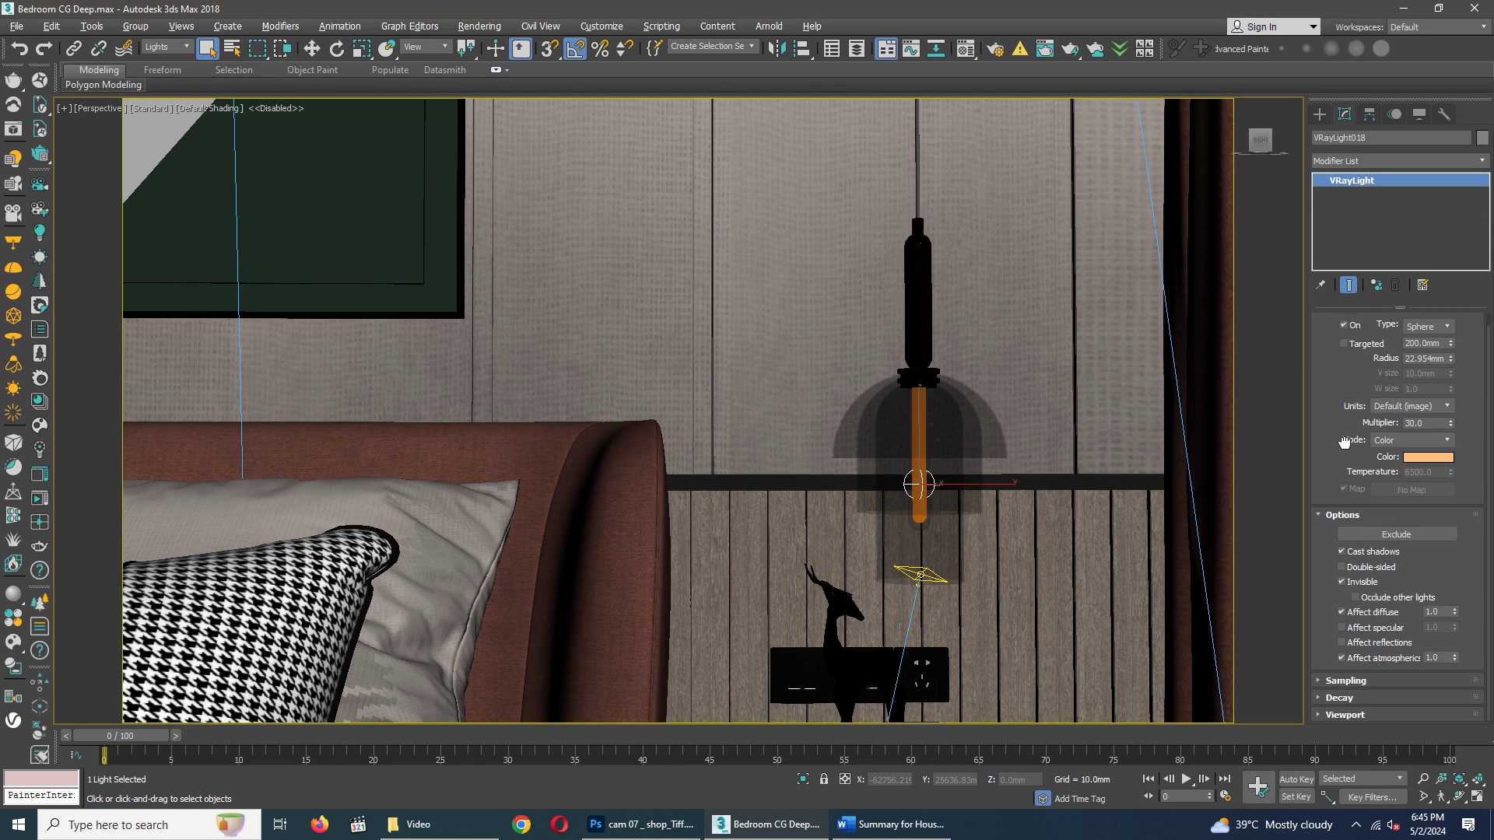
pyautogui.scroll(2, 920, 572)
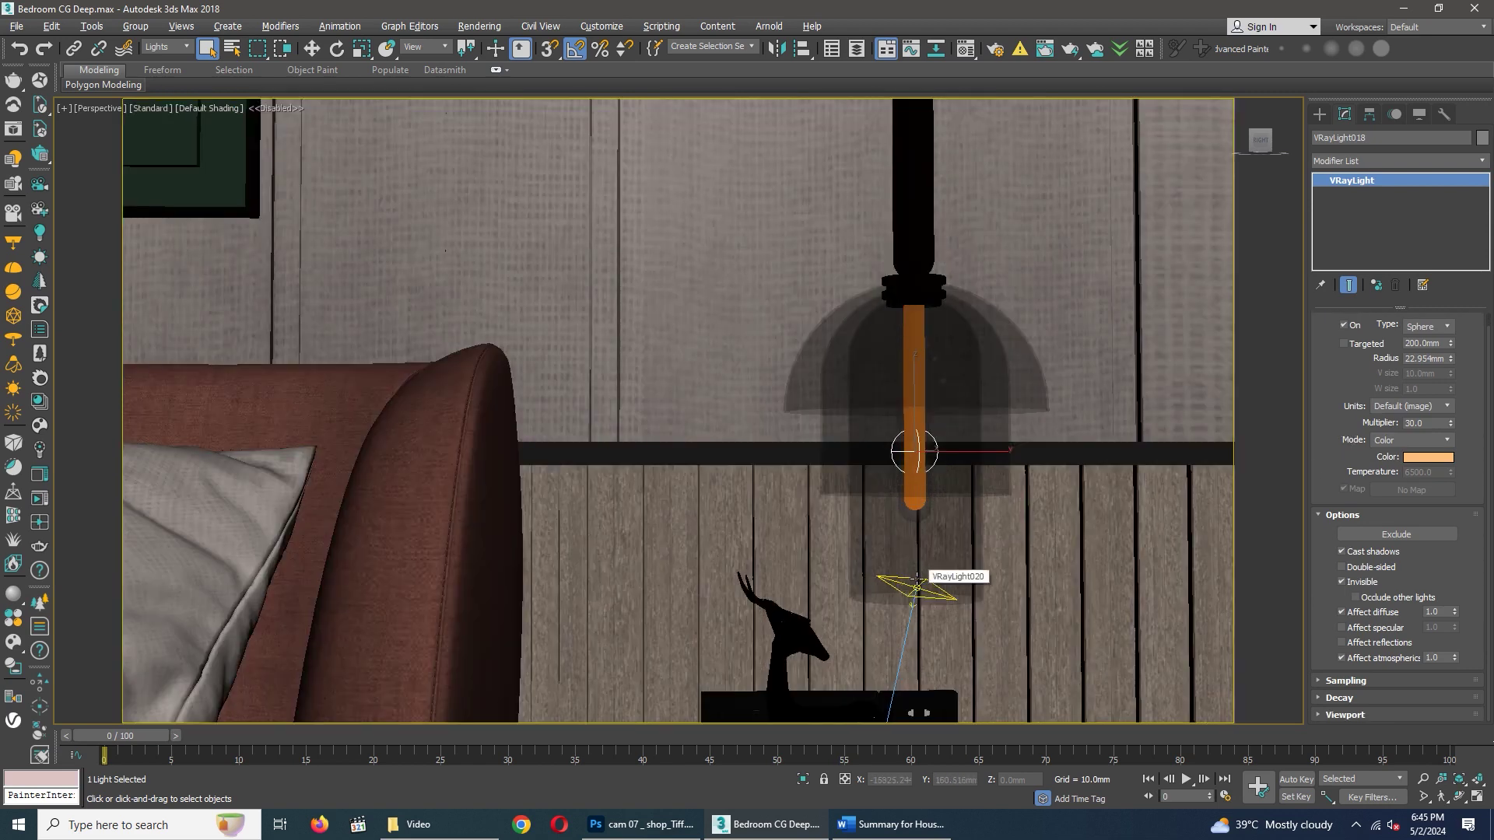
pyautogui.click(918, 586)
pyautogui.scroll(-1, 1338, 477)
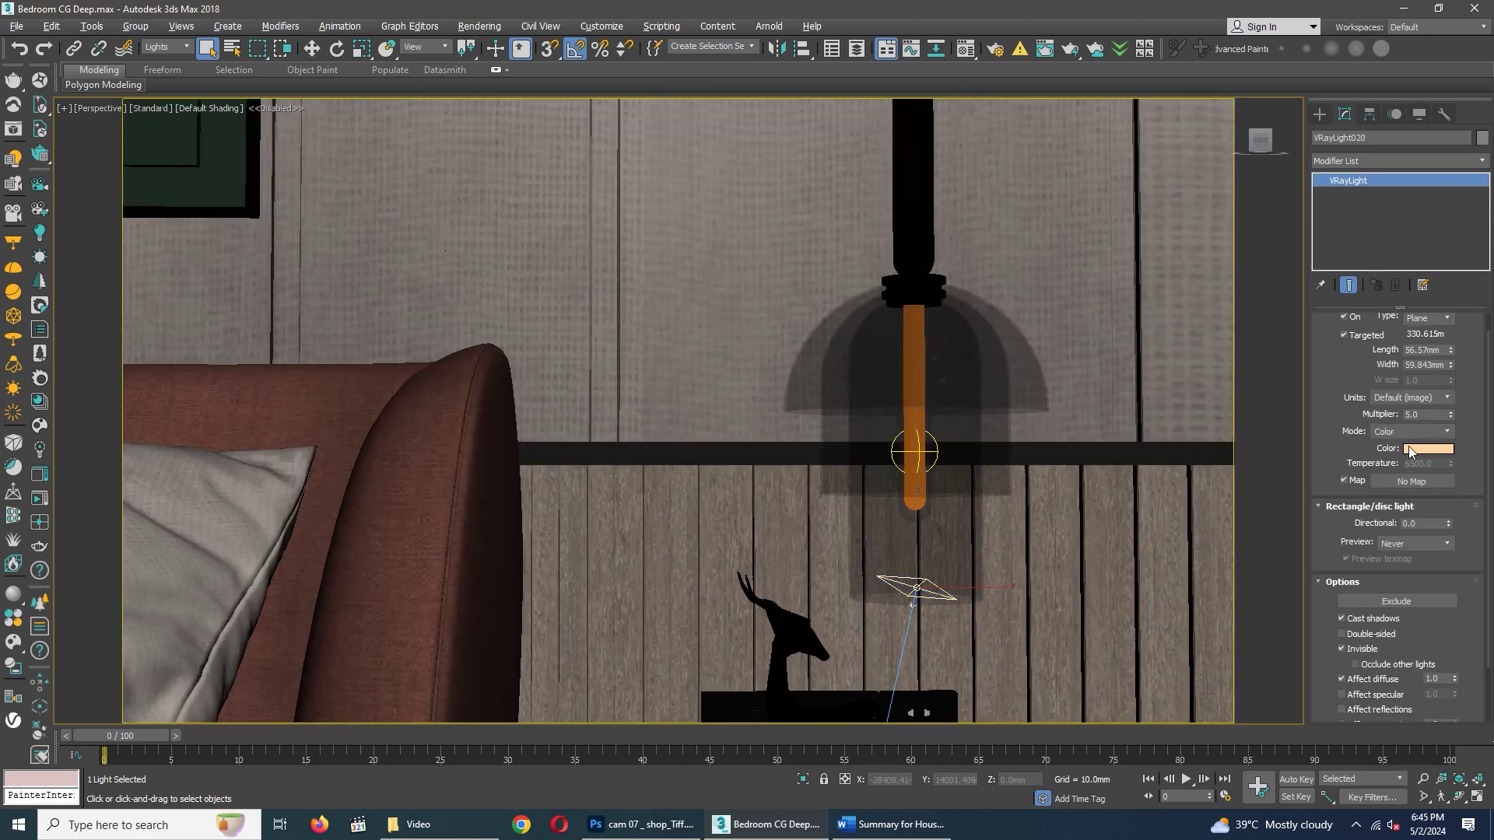
pyautogui.click(1428, 449)
pyautogui.click(576, 239)
pyautogui.scroll(-5, 802, 391)
pyautogui.scroll(-1, 828, 409)
pyautogui.click(950, 592)
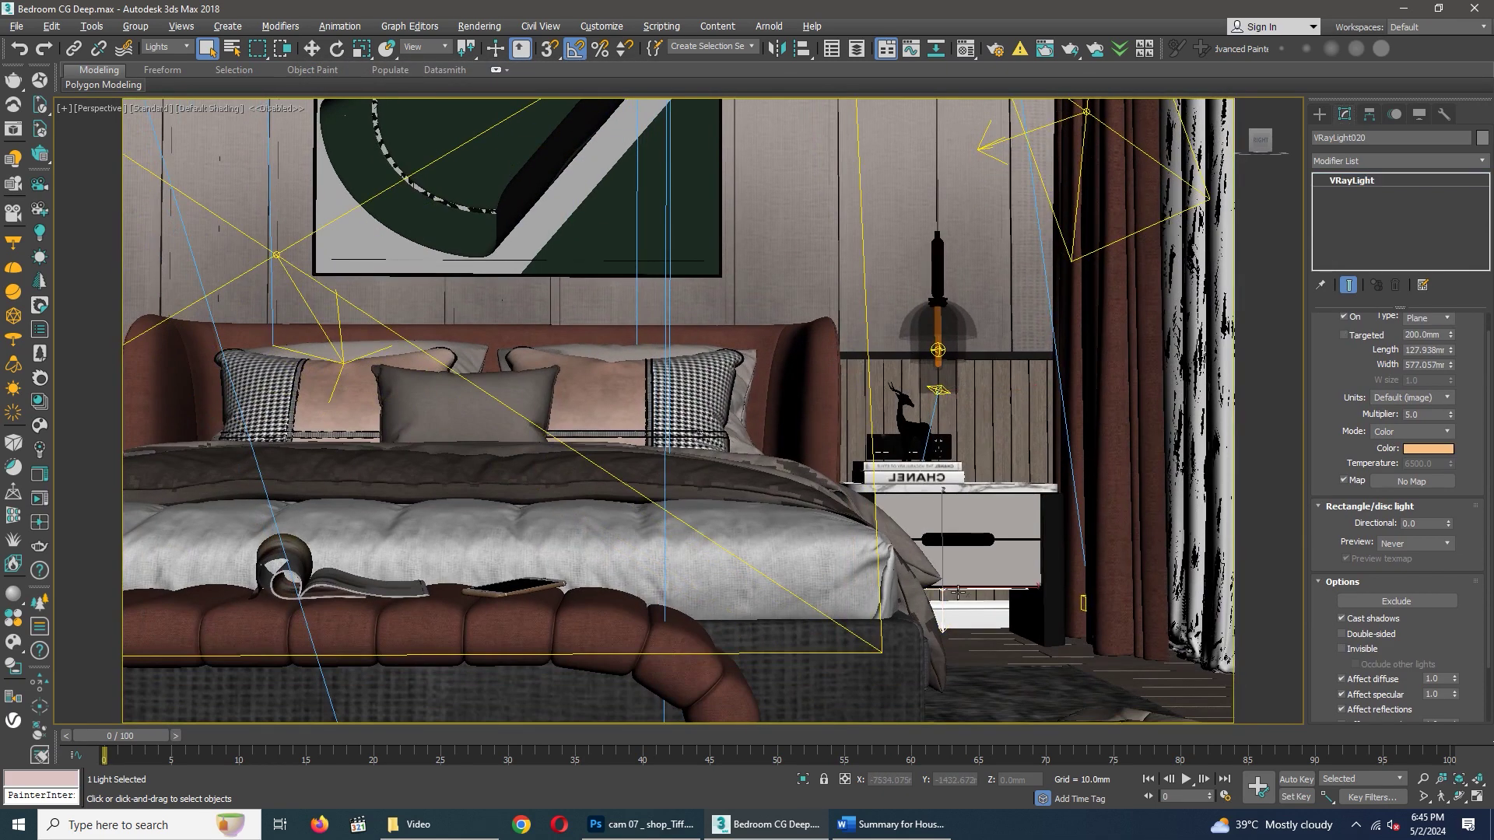
pyautogui.scroll(-2, 1333, 457)
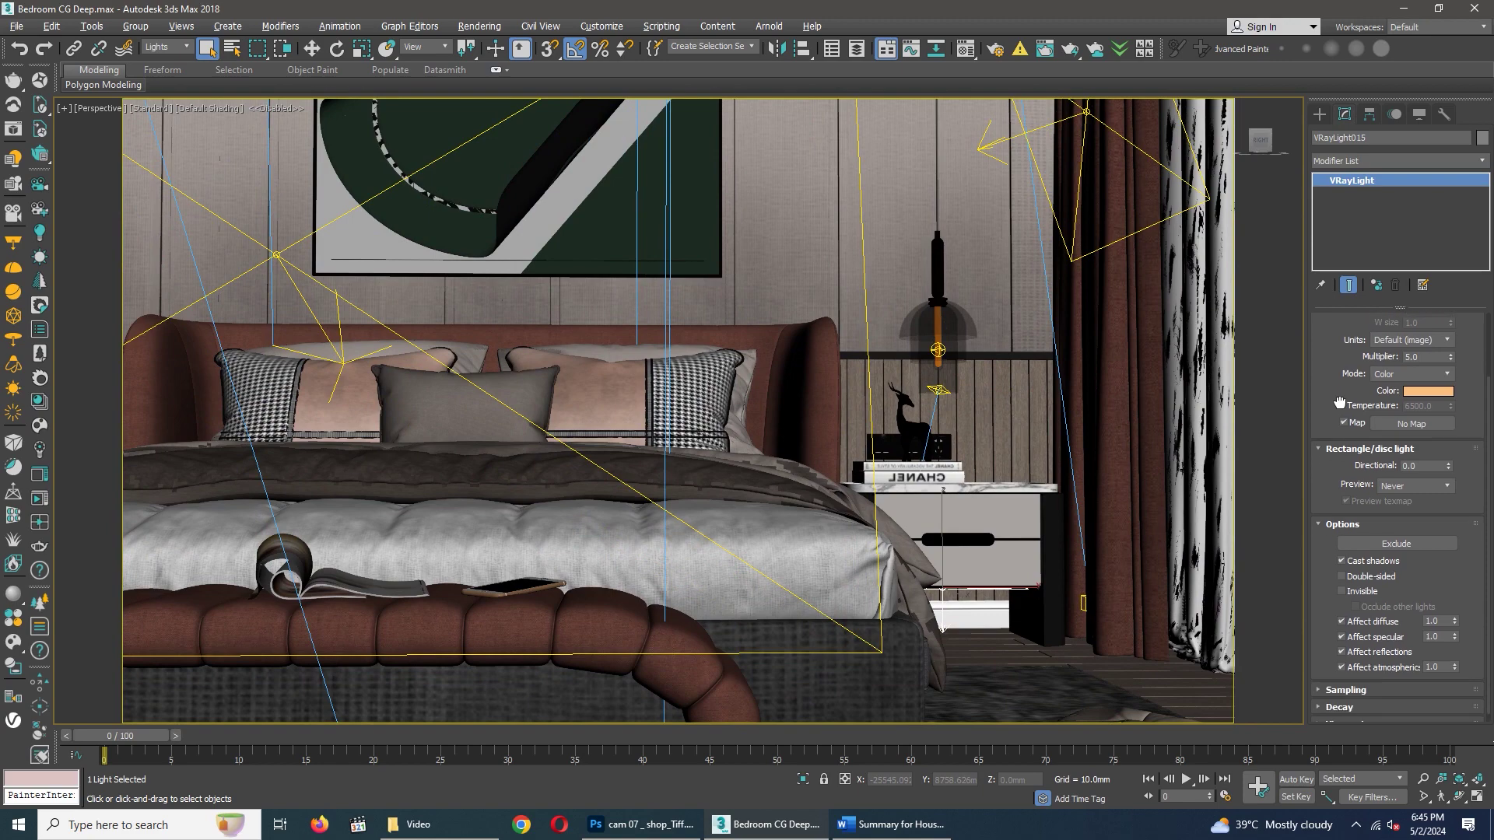
pyautogui.scroll(3, 1344, 502)
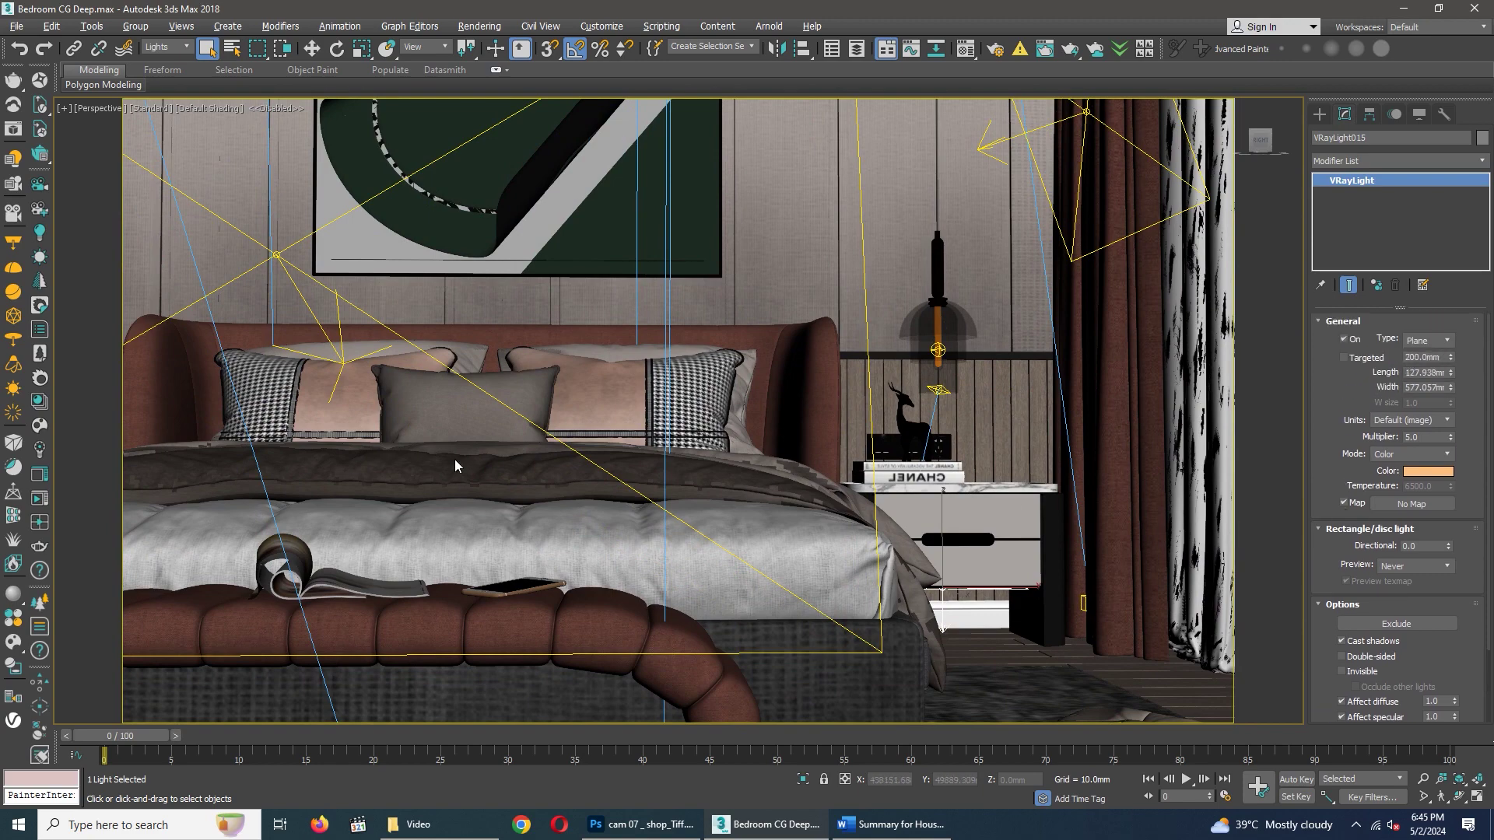
pyautogui.scroll(-3, 710, 487)
pyautogui.scroll(-4, 704, 487)
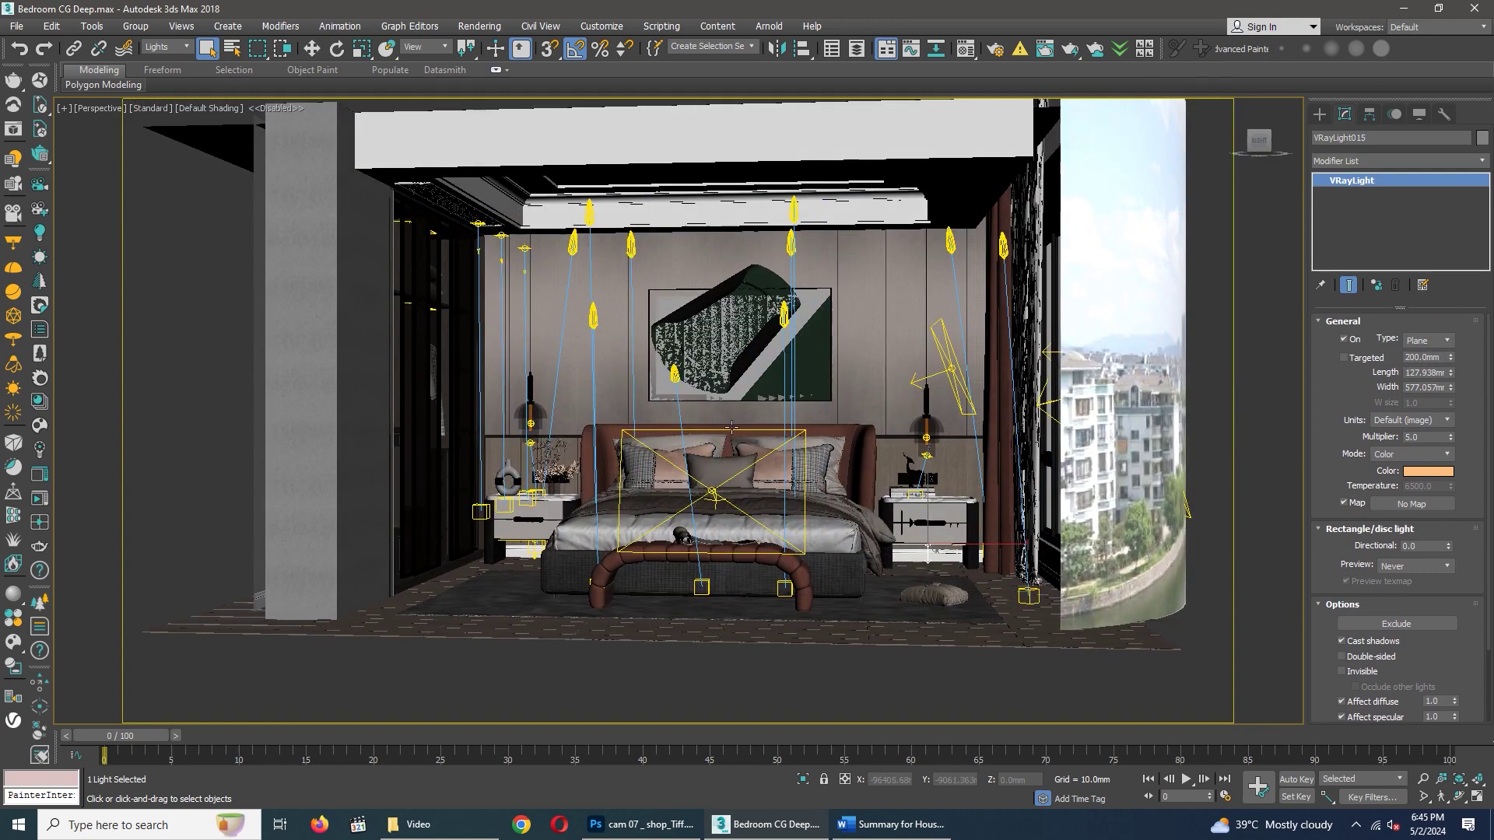
# Step: Switch to the Truong Art camera view and select that camera: 26 mm lens, FOV 42.305
pyautogui.click(713, 492)
pyautogui.moveTo(713, 492)
pyautogui.keyDown('alt'); pyautogui.mouseDown(button='middle')
pyautogui.moveTo(783, 486)
pyautogui.moveTo(702, 462)
pyautogui.mouseUp(button='middle'); pyautogui.keyUp('alt')
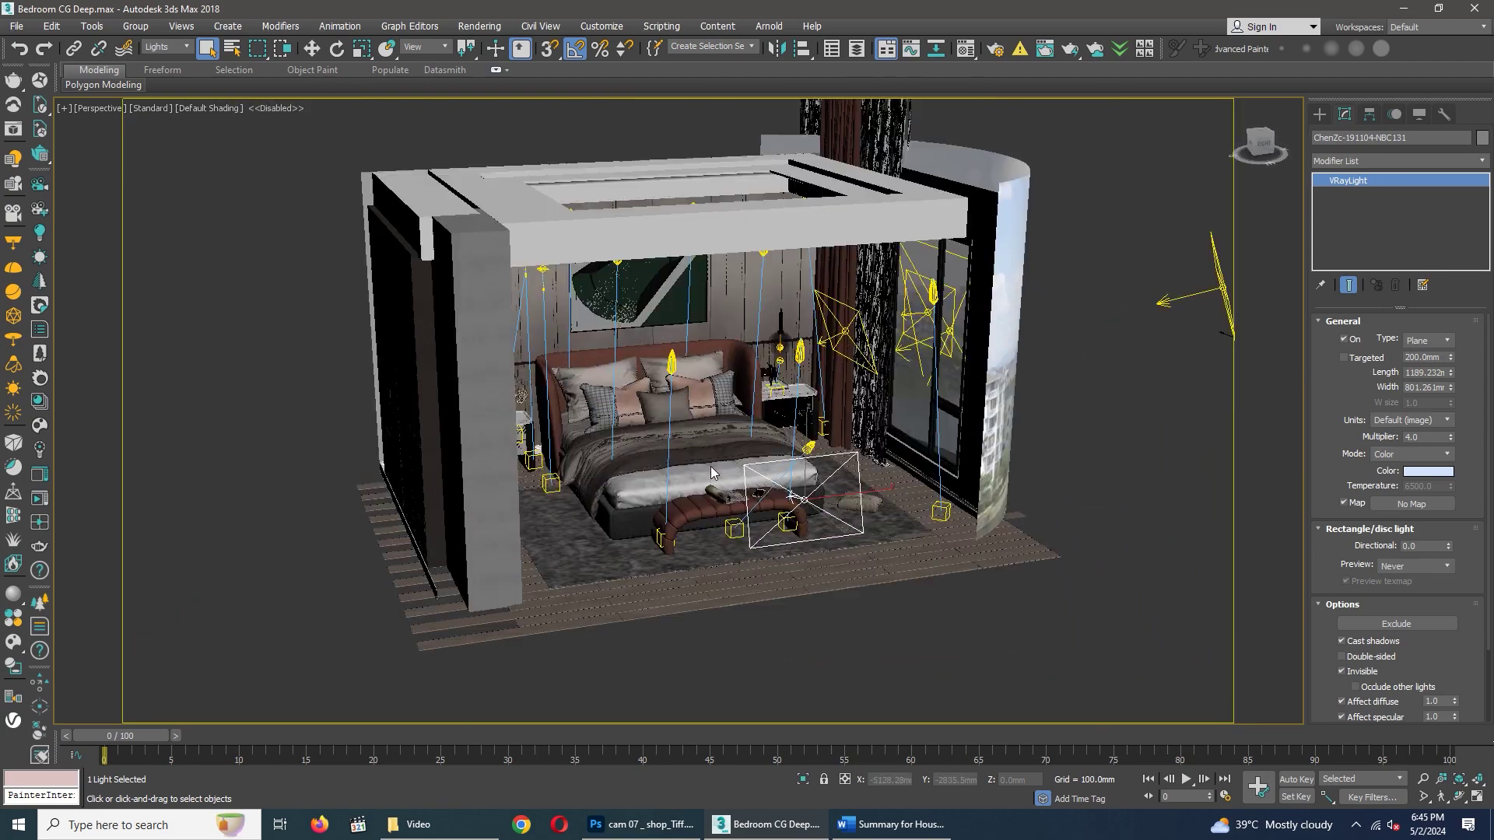
pyautogui.press('c')
pyautogui.click(103, 109)
pyautogui.click(168, 403)
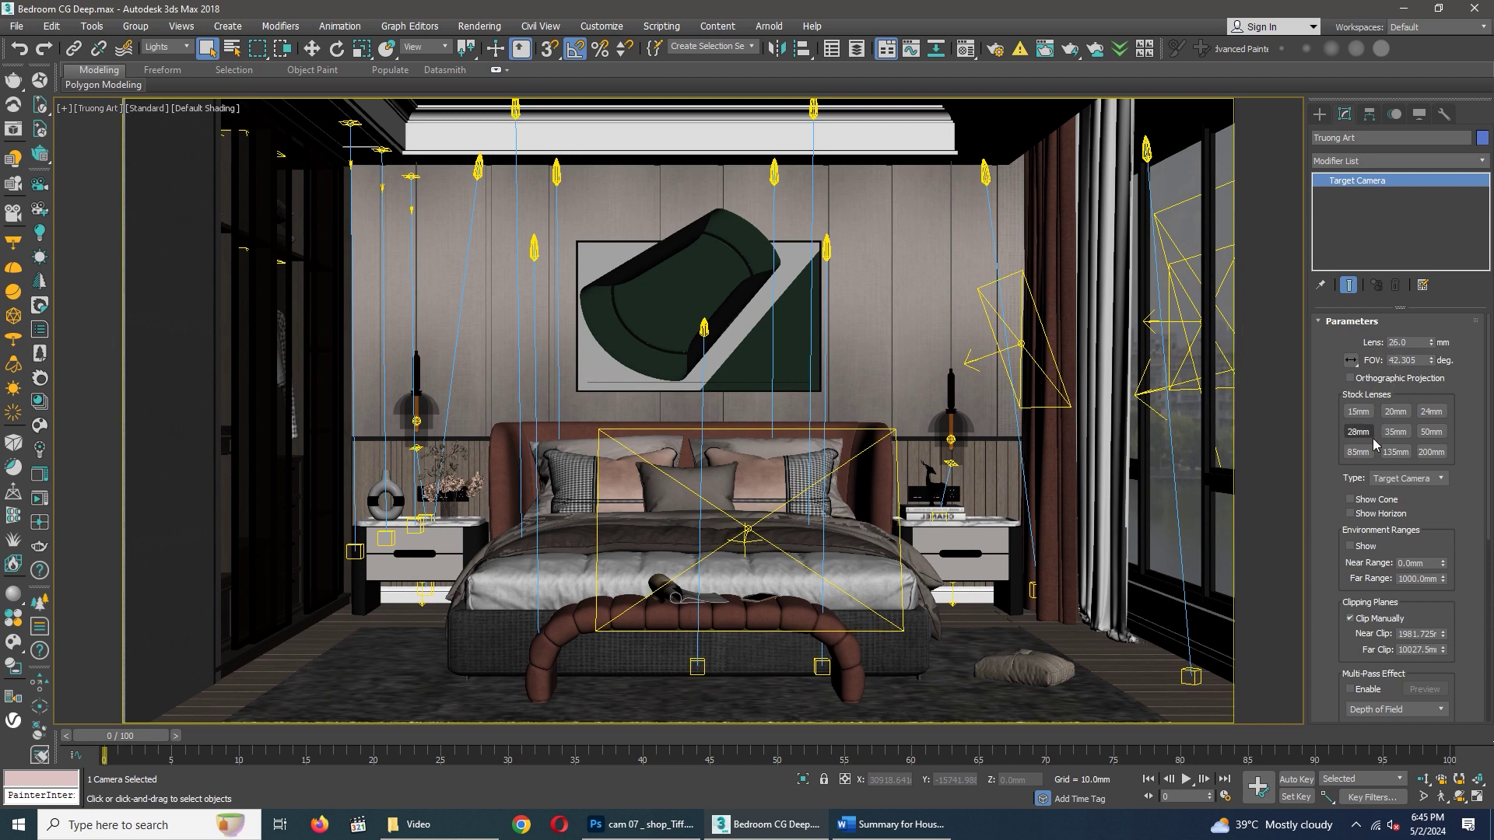
pyautogui.moveTo(1333, 580)
pyautogui.mouseDown()
pyautogui.moveTo(1306, 288)
pyautogui.moveTo(1305, 546)
pyautogui.mouseUp()
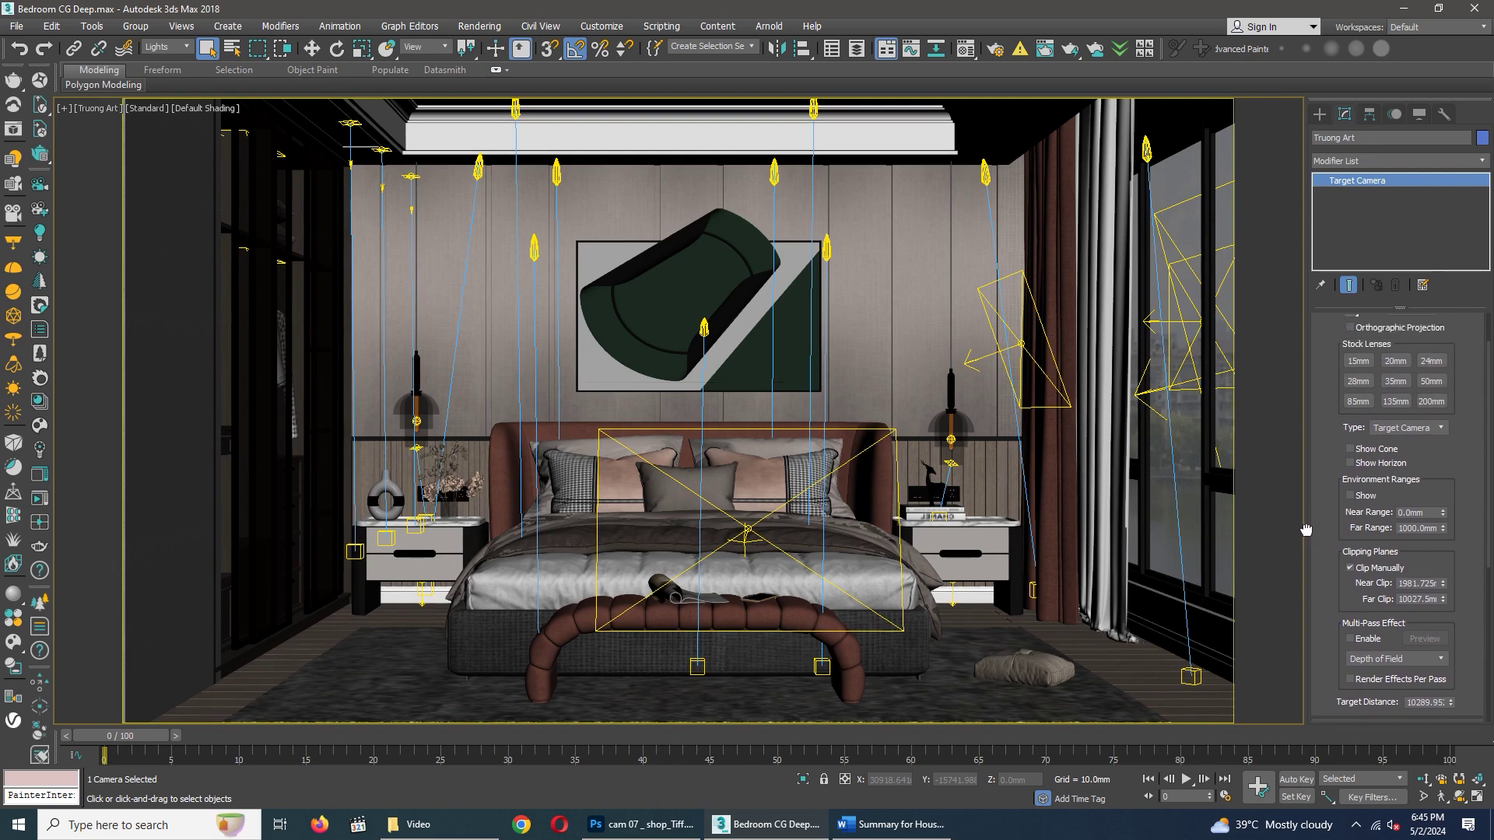
# Step: Open V-Ray Render Setup with 1920×1080 HDTV output and move the dialog aside
pyautogui.click(477, 28)
pyautogui.click(492, 111)
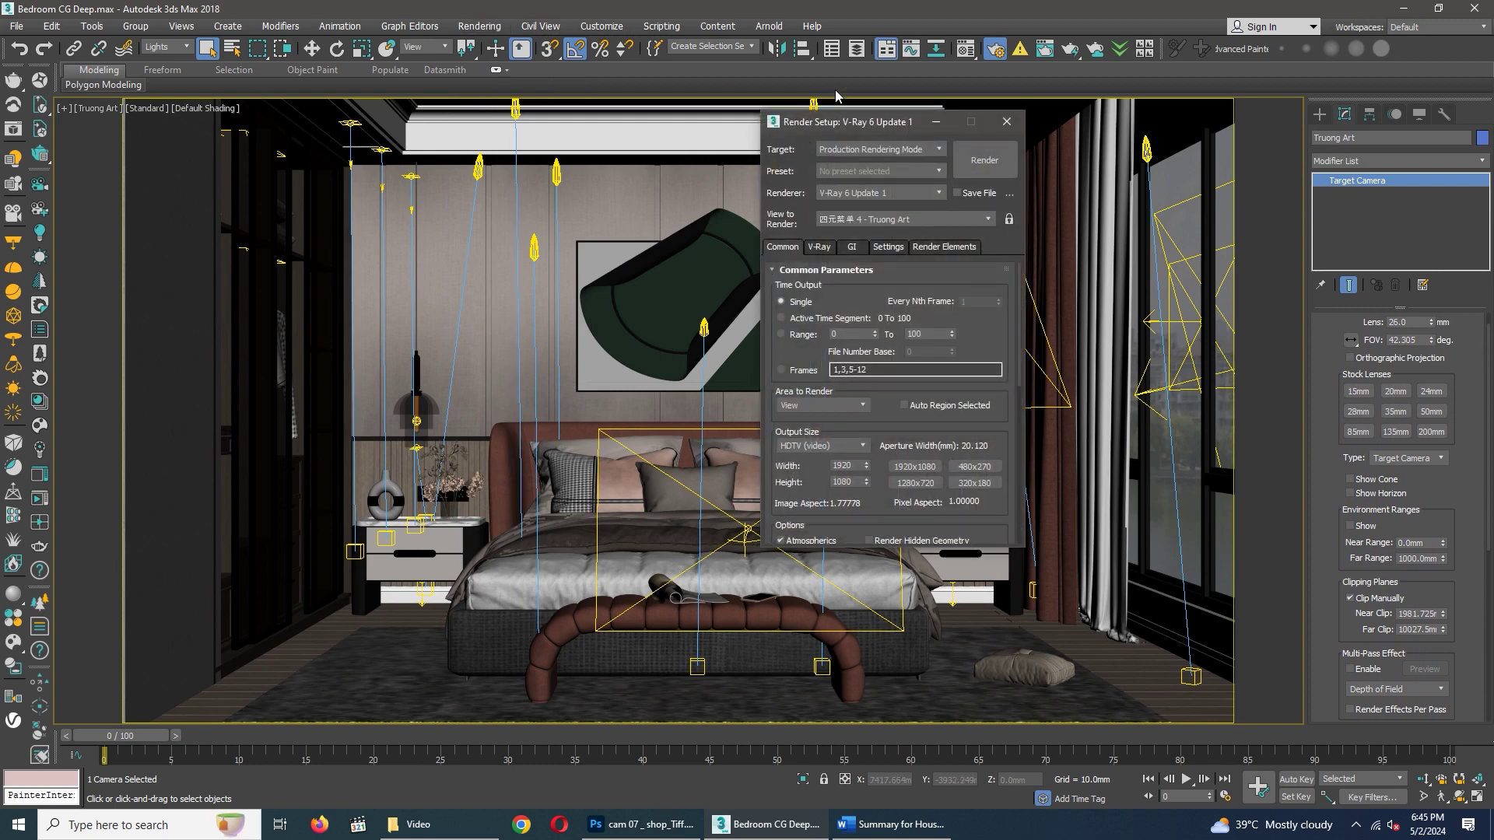
pyautogui.moveTo(832, 124); pyautogui.dragTo(993, 166)
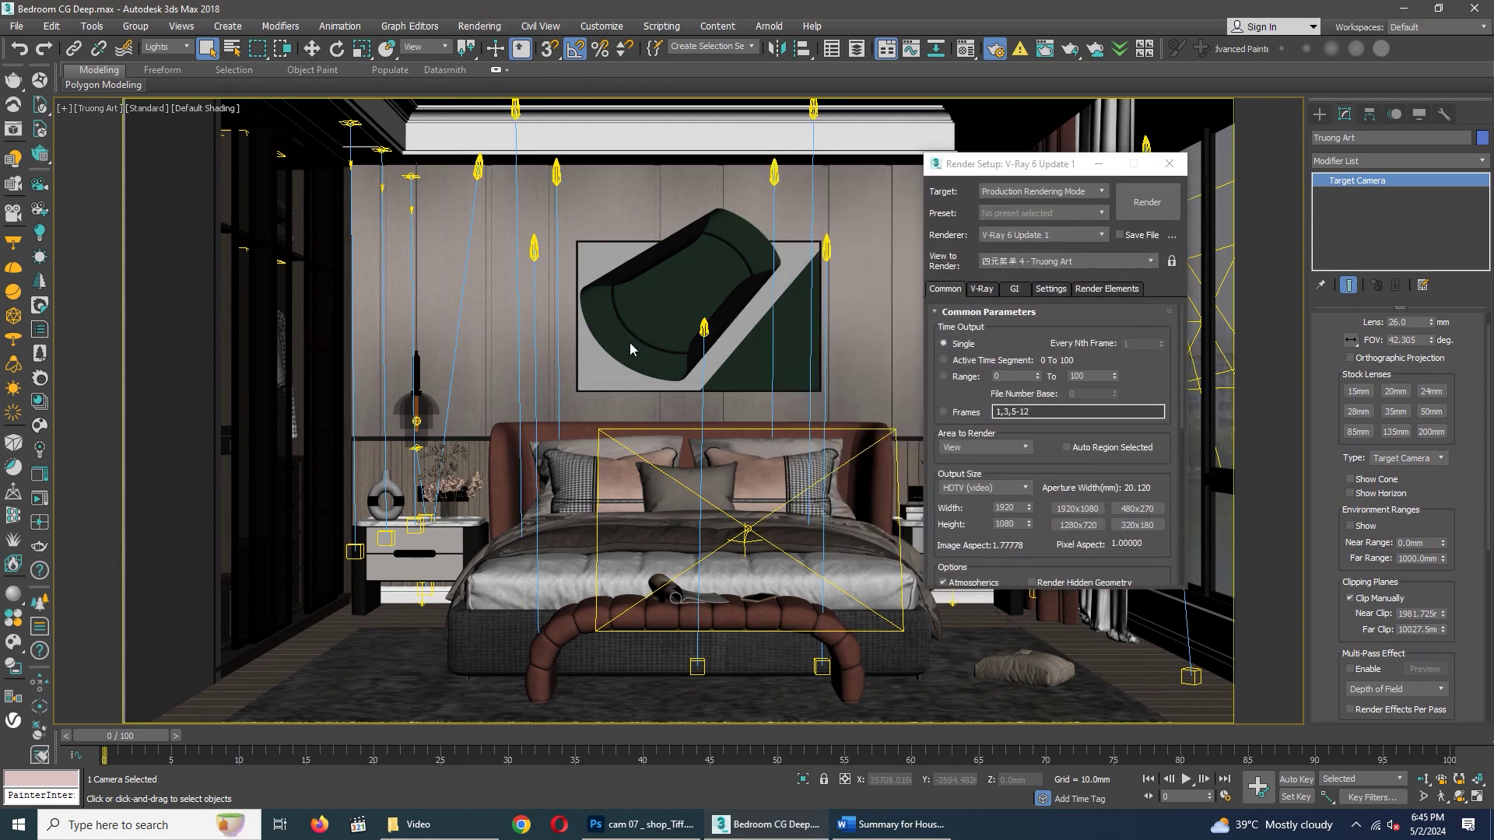
# Step: Return to Perspective, zoom in on the nightstand lamp, and bring up the Material Editor
pyautogui.press('p')
pyautogui.scroll(-5, 484, 390)
pyautogui.scroll(5, 479, 374)
pyautogui.scroll(5, 472, 354)
pyautogui.scroll(3, 493, 217)
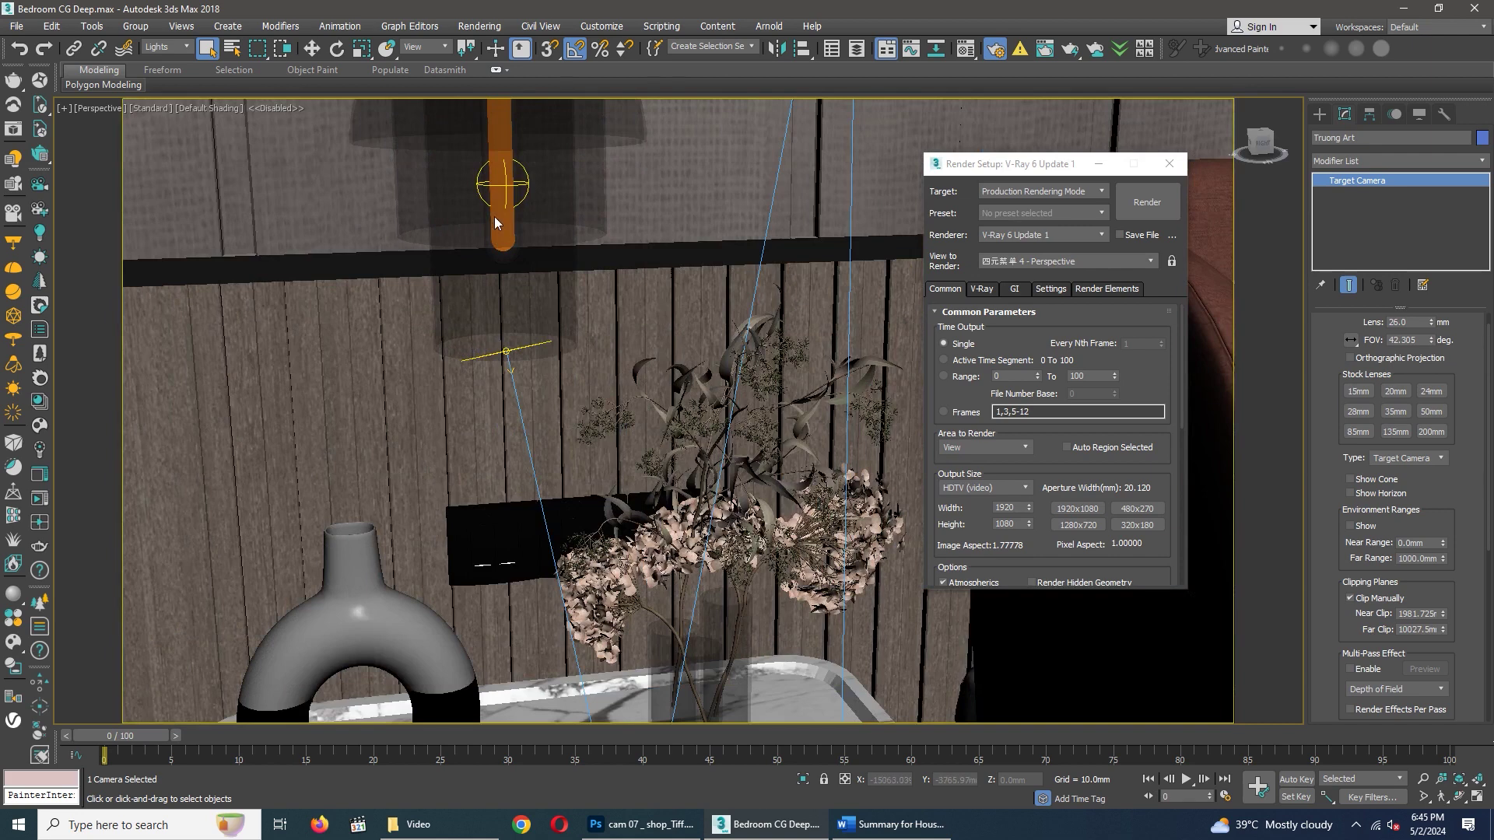
pyautogui.scroll(3, 494, 216)
pyautogui.scroll(2, 494, 216)
pyautogui.moveTo(494, 216); pyautogui.dragTo(506, 243, button='middle')
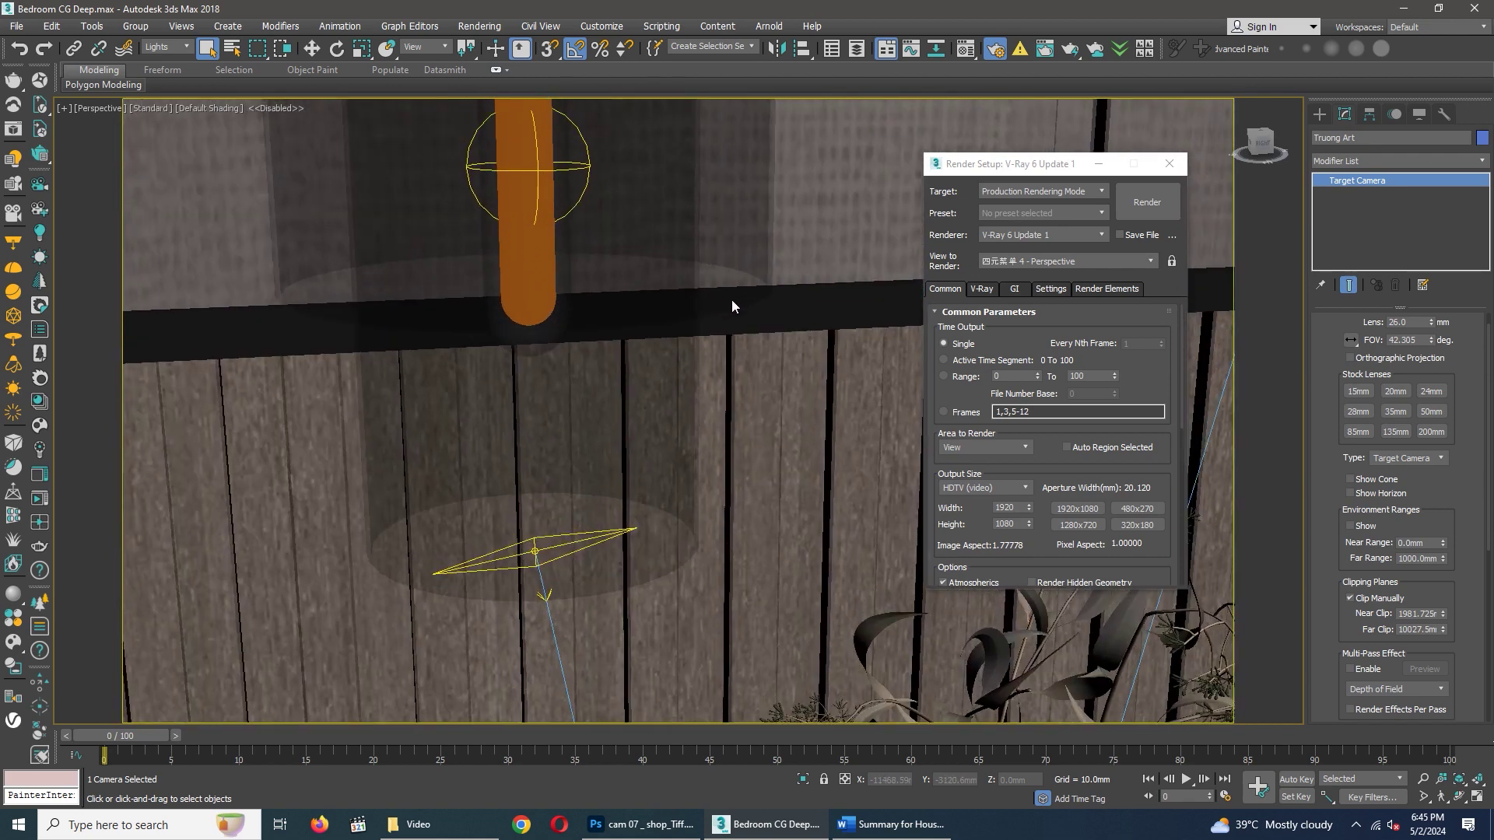
pyautogui.press('m')
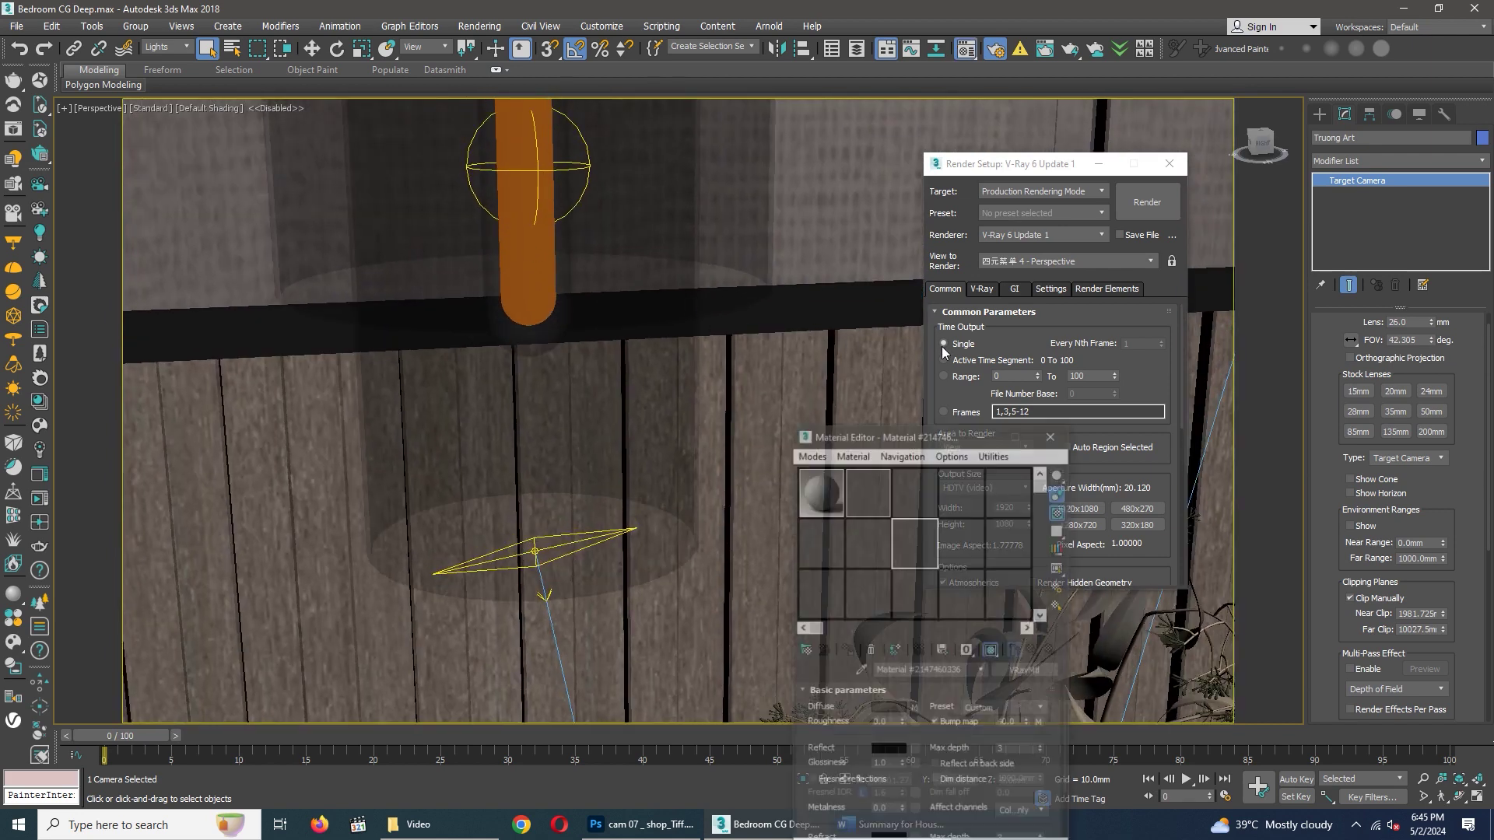
# Step: Set the selection filter back to All and eyedrop the nightstand lamp's material
pyautogui.click(861, 670)
pyautogui.press('F3')
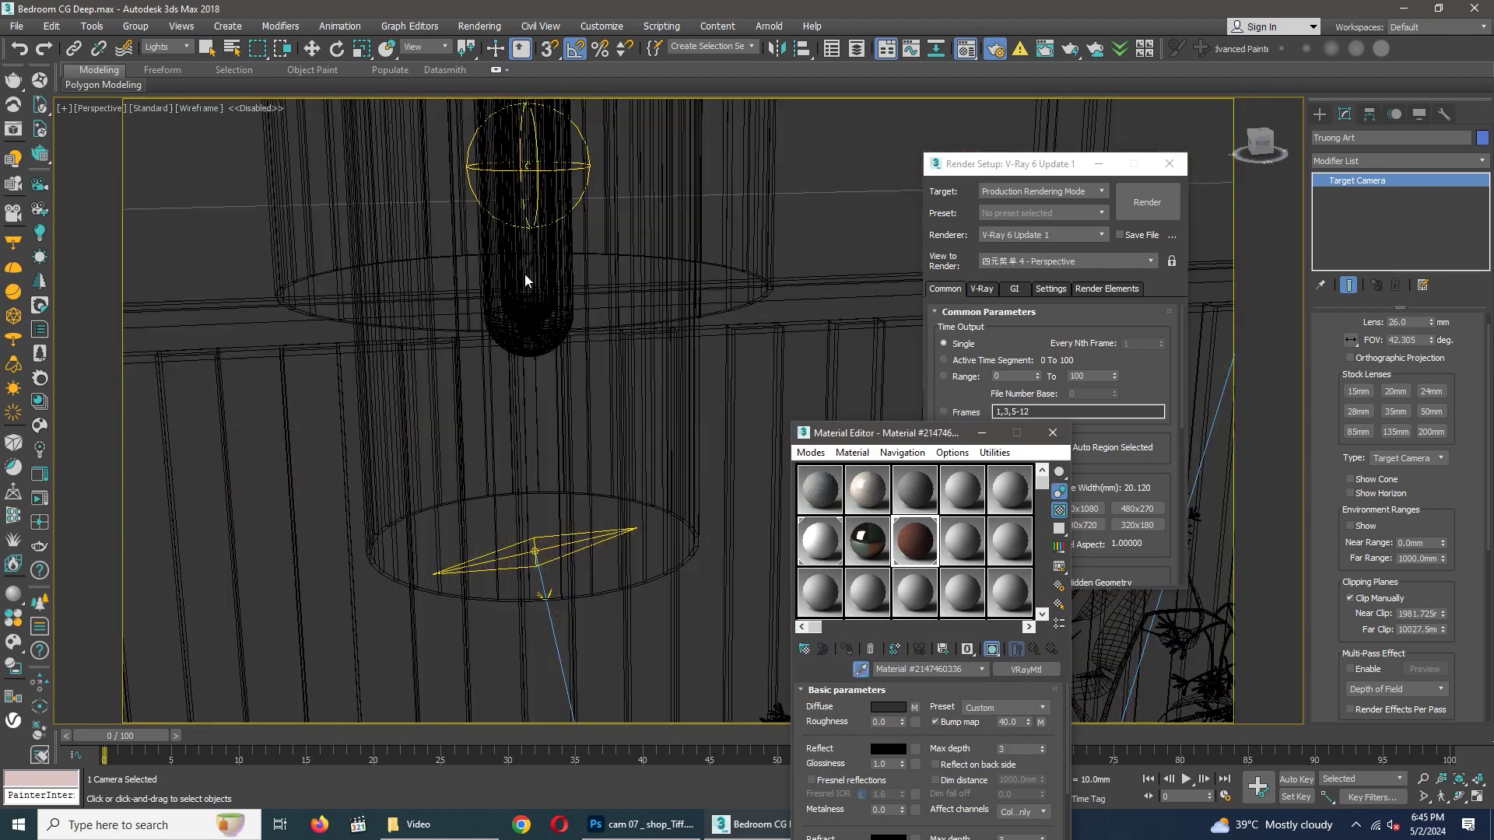
pyautogui.click(165, 47)
pyautogui.click(160, 60)
pyautogui.click(527, 267)
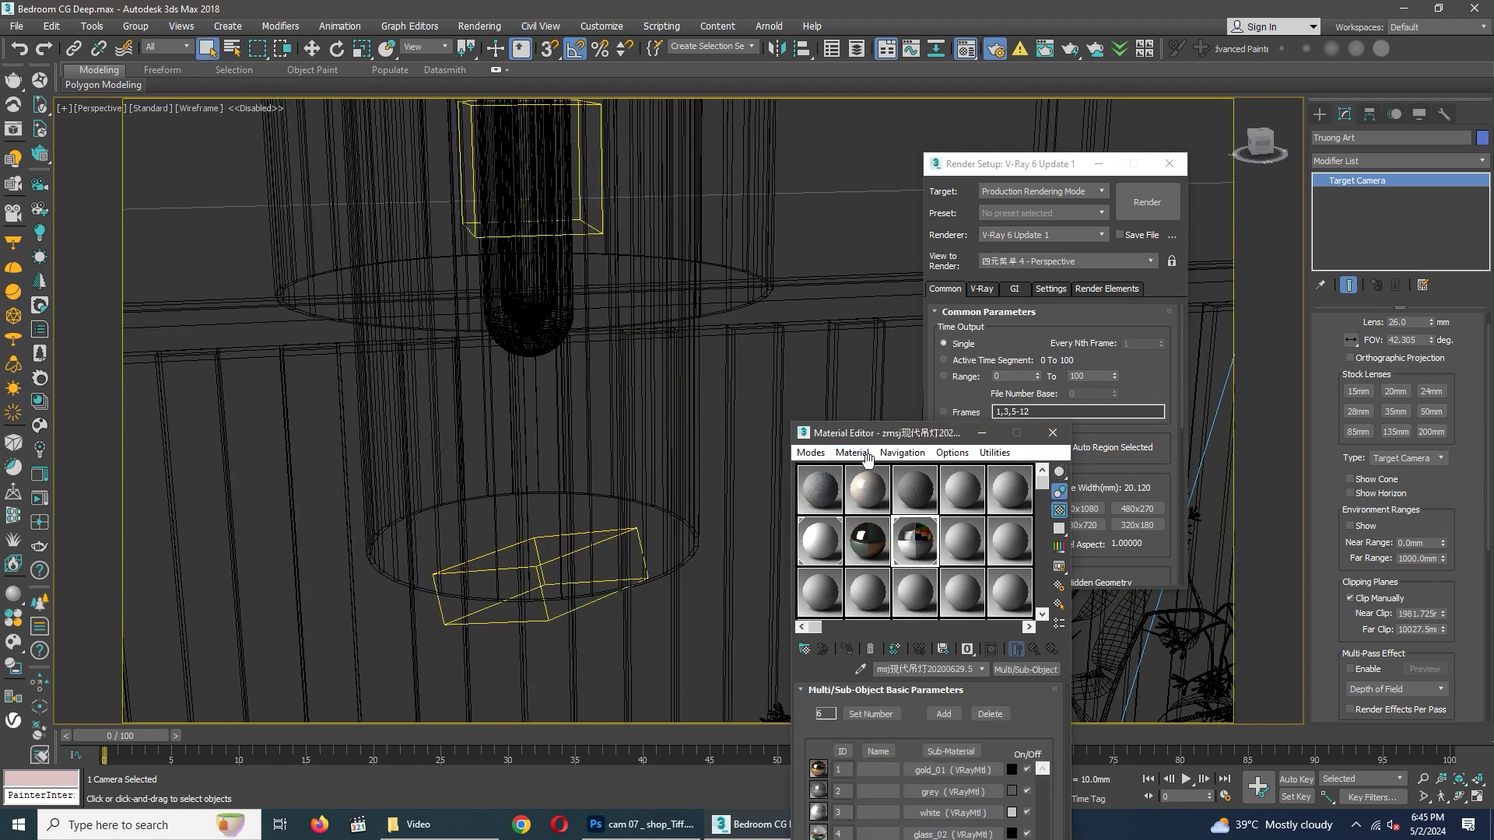
pyautogui.press('F3')
pyautogui.moveTo(880, 433); pyautogui.dragTo(918, 182)
# Step: Open VRayLightMtl sub-material 6 and its colour Falloff map, enlarging the sample preview
pyautogui.click(988, 626)
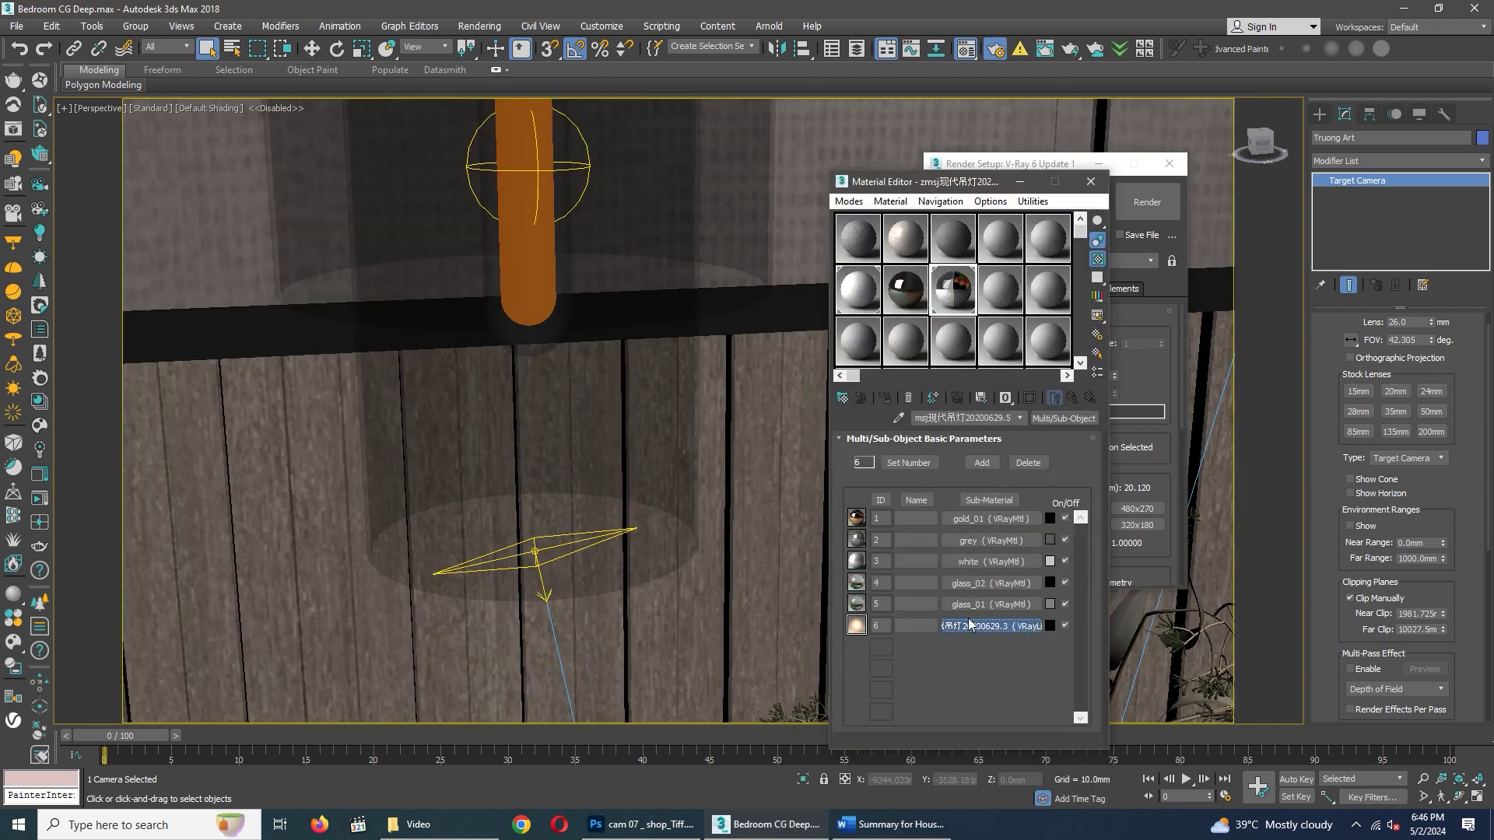
pyautogui.click(975, 455)
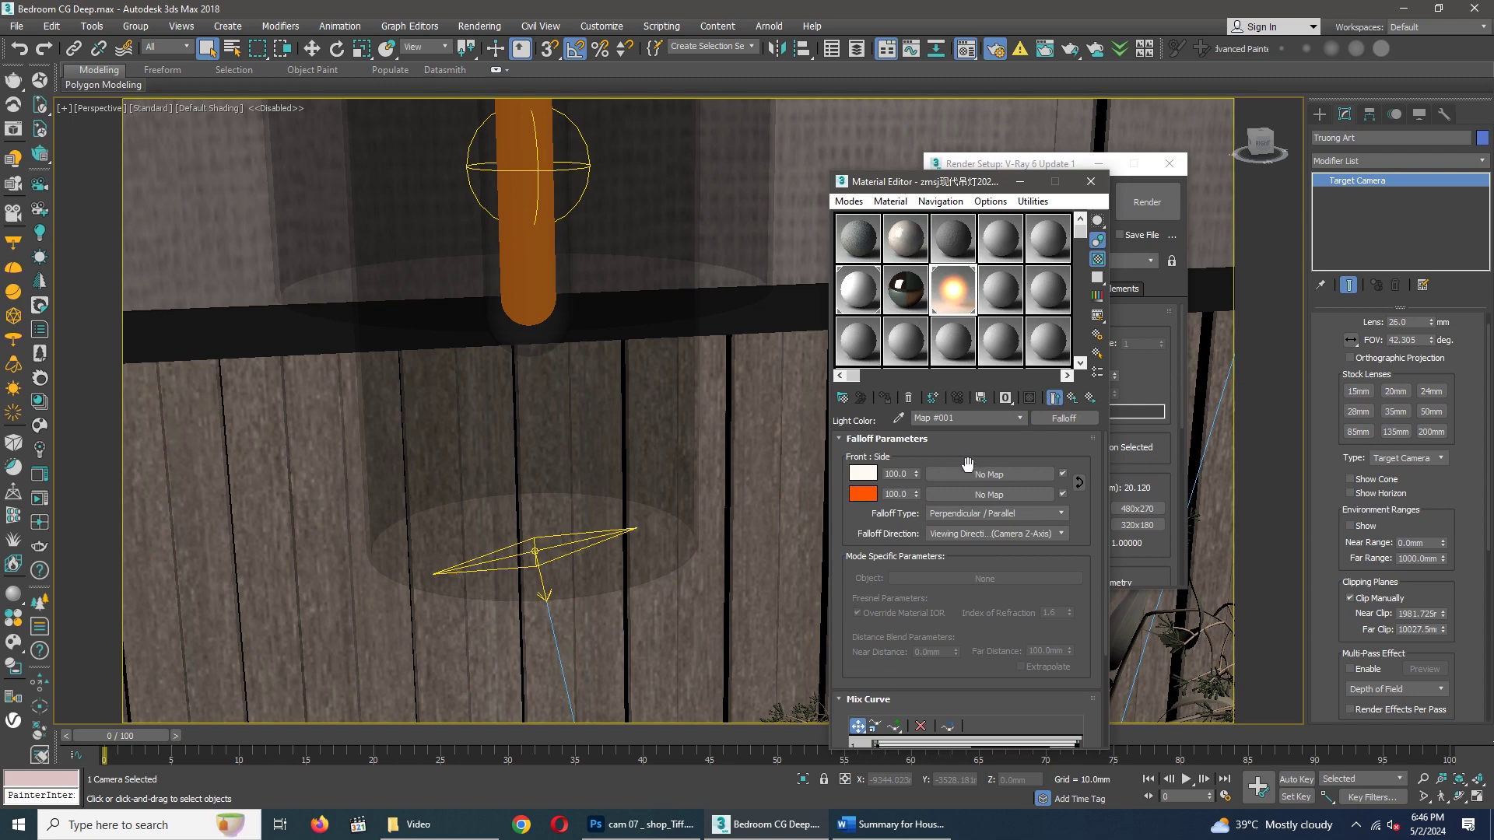
pyautogui.doubleClick(948, 309)
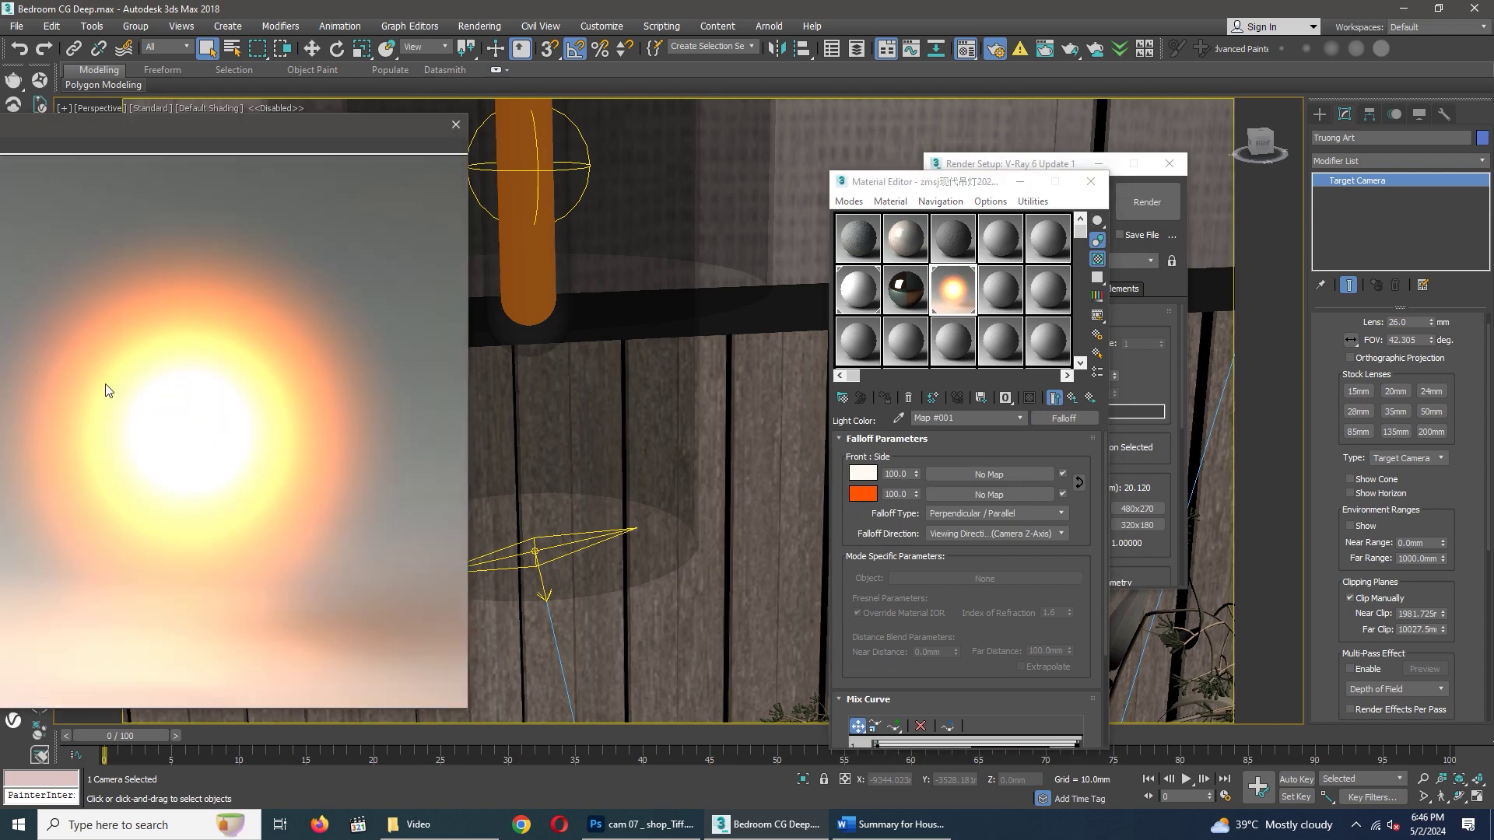
pyautogui.click(1073, 398)
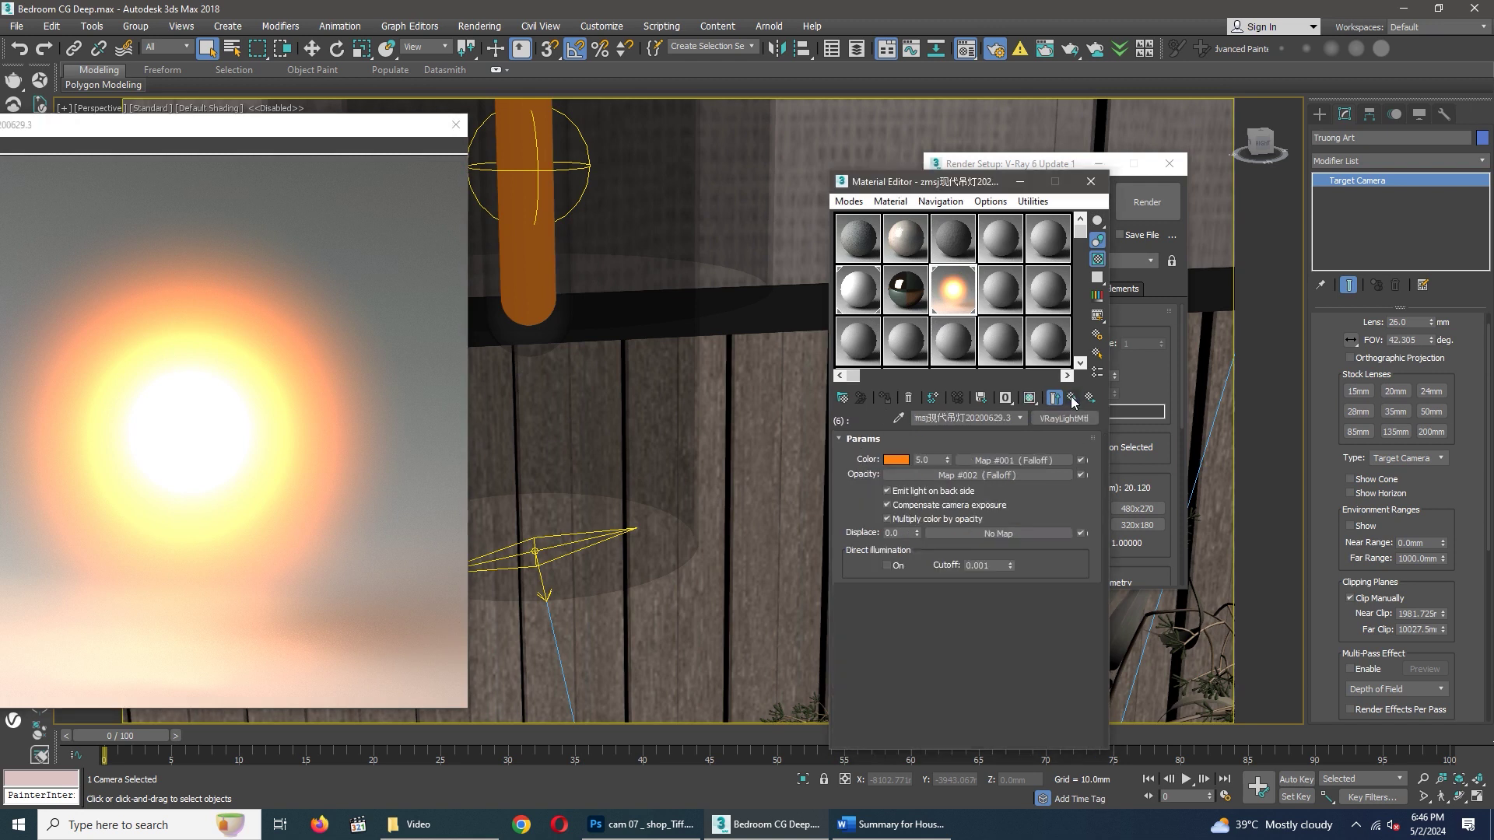
# Step: Inspect the opacity and colour Perpendicular/Parallel Falloff maps, then close the enlarged preview
pyautogui.click(1001, 472)
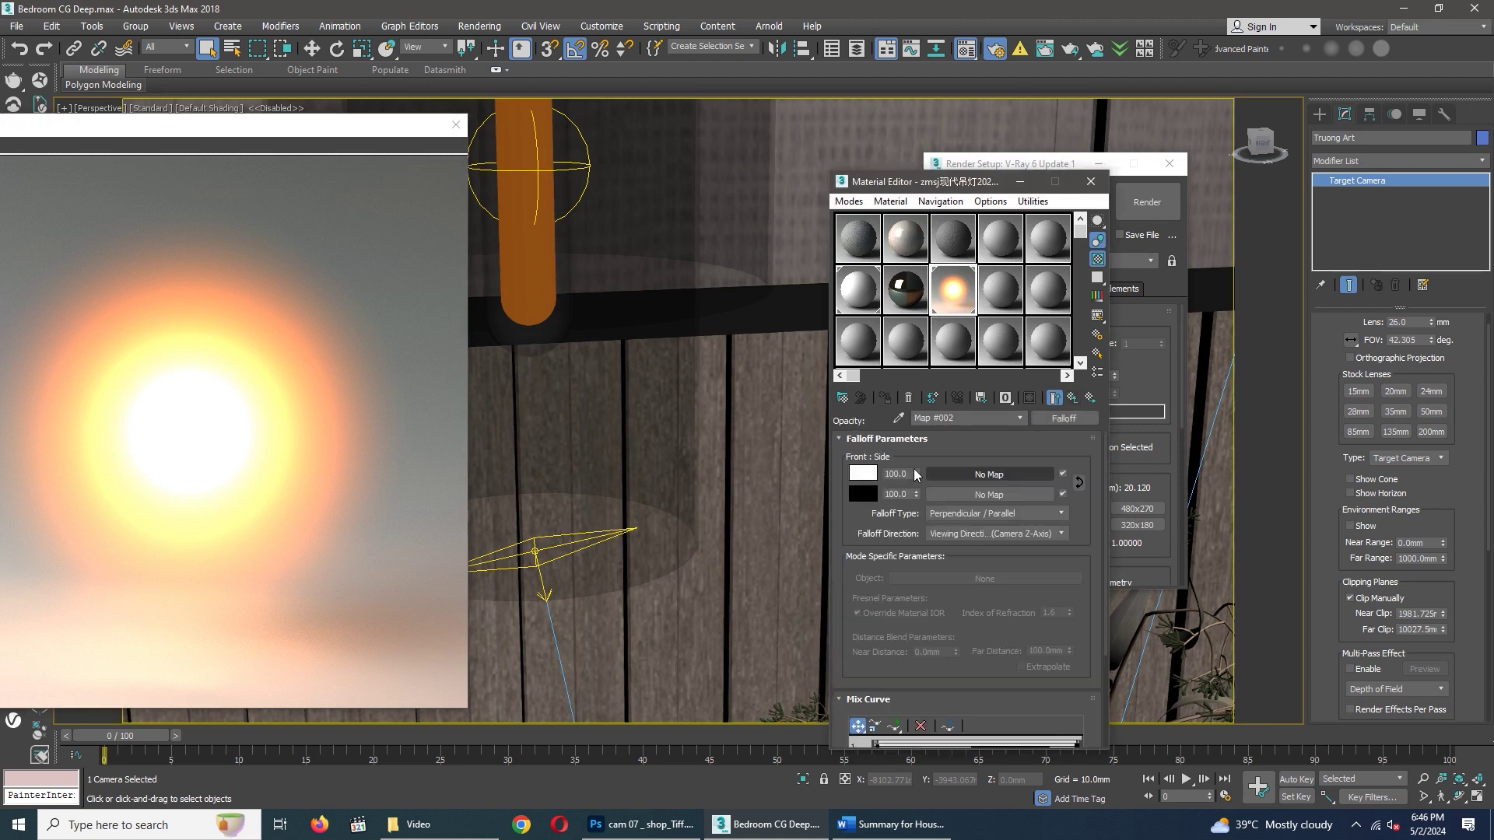
pyautogui.click(1072, 398)
pyautogui.click(1015, 460)
pyautogui.click(1072, 398)
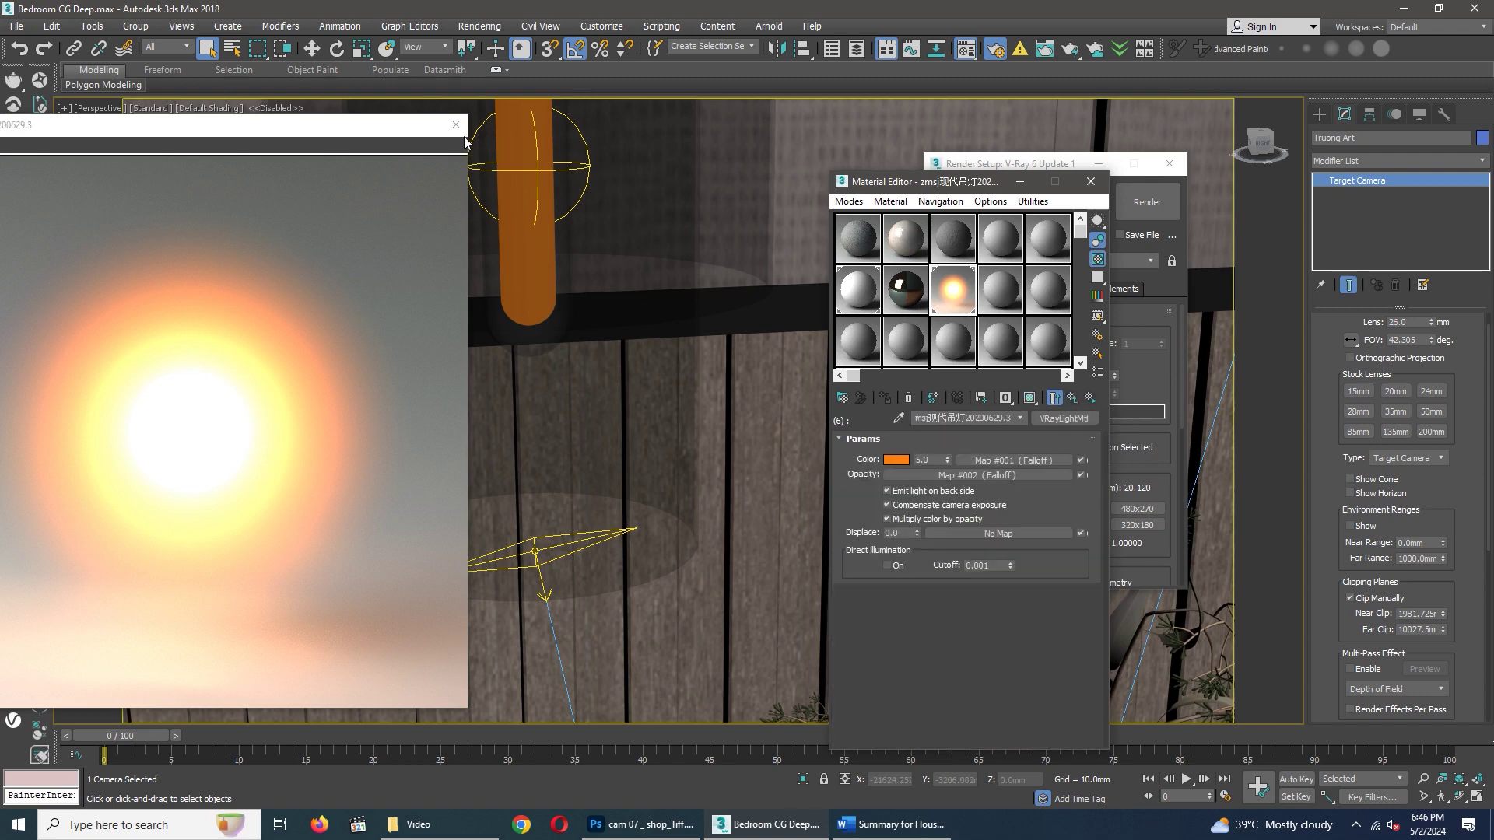
pyautogui.click(456, 125)
pyautogui.scroll(5, 610, 387)
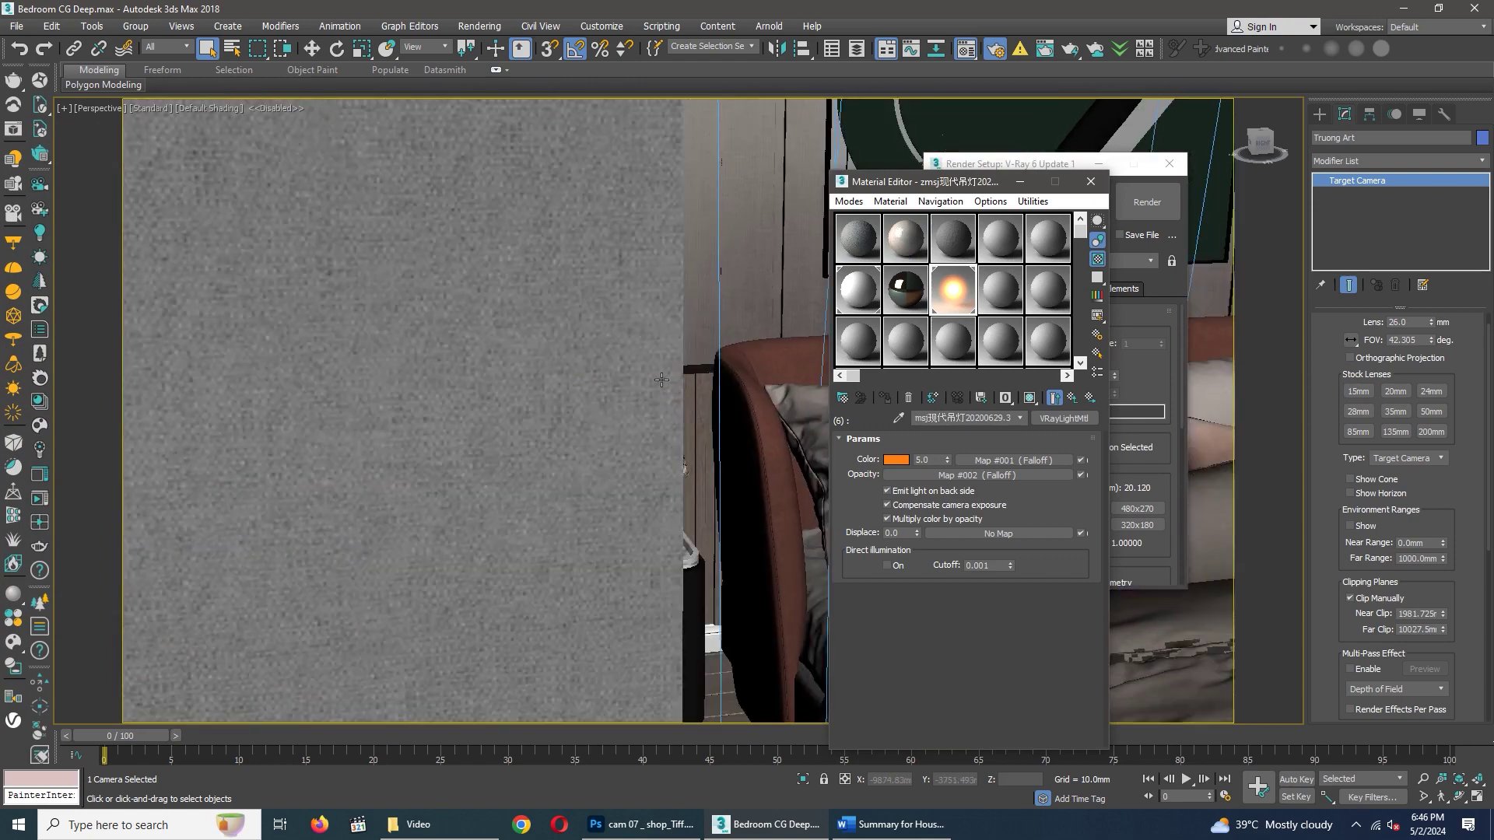
# Step: Pan to the window and eyedrop the backdrop's VRayLightMtl: bitmap colour at intensity 2.0
pyautogui.scroll(-5, 610, 386)
pyautogui.scroll(-5, 610, 386)
pyautogui.moveTo(646, 396)
pyautogui.mouseDown(button='middle')
pyautogui.moveTo(443, 405)
pyautogui.moveTo(608, 397)
pyautogui.mouseUp(button='middle')
pyautogui.scroll(3, 616, 414)
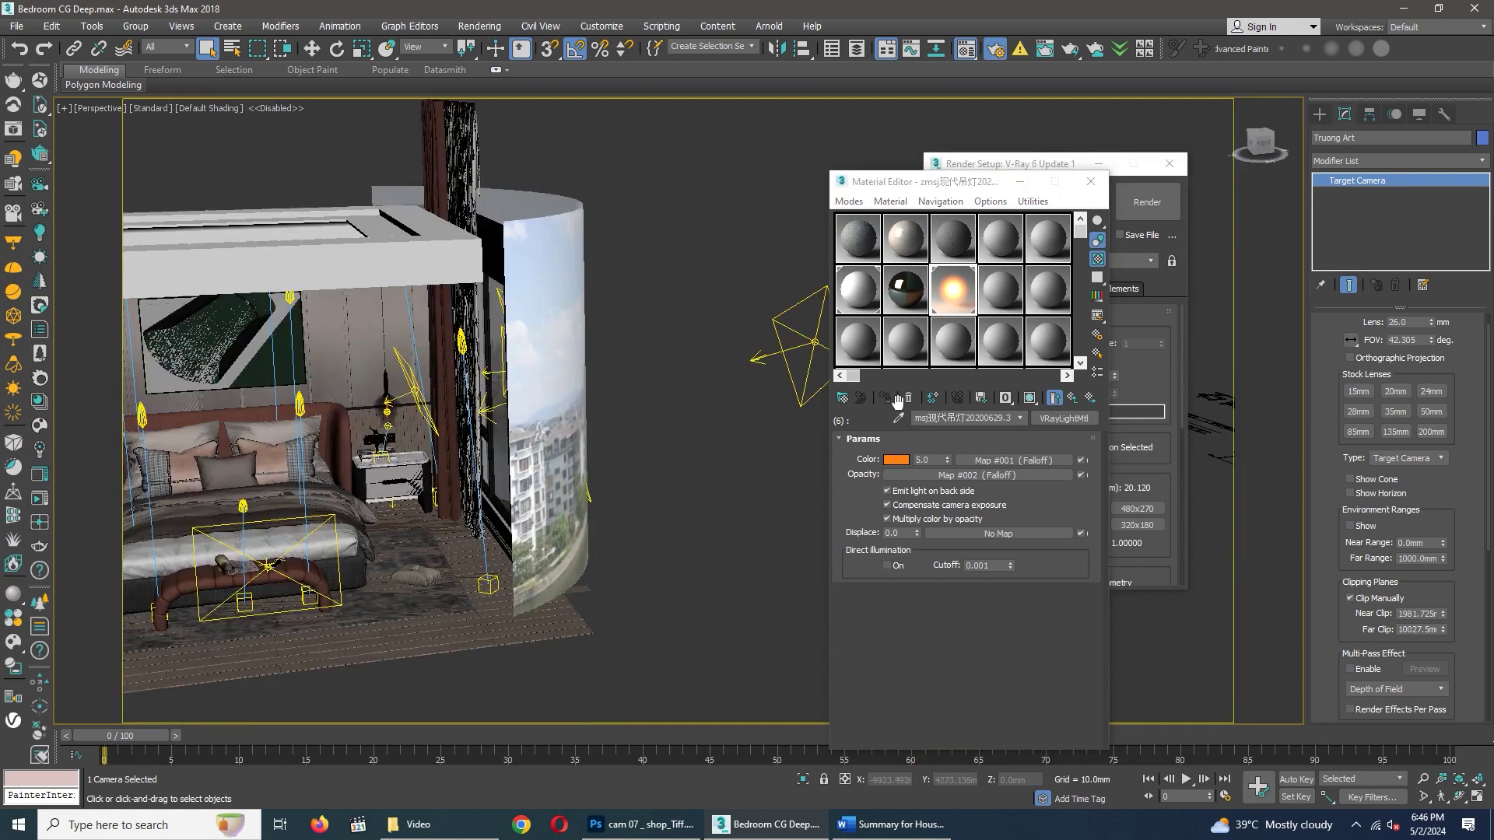
pyautogui.click(899, 418)
pyautogui.click(542, 323)
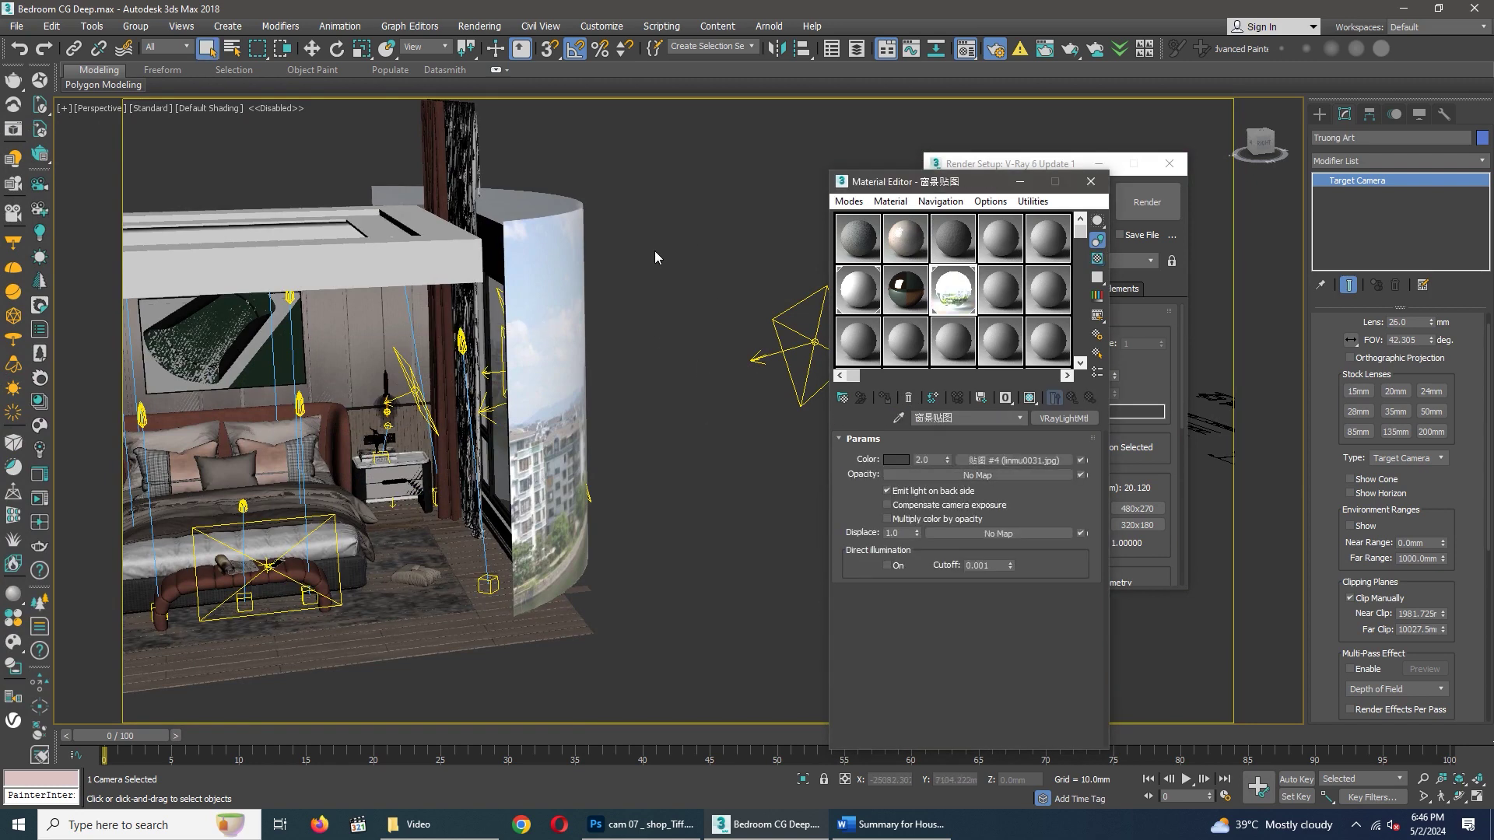
# Step: Orbit to a lower side view and move the Material Editor off the Render Setup dialog
pyautogui.scroll(-5, 652, 254)
pyautogui.scroll(-3, 616, 288)
pyautogui.scroll(3, 616, 288)
pyautogui.scroll(4, 616, 288)
pyautogui.moveTo(616, 288)
pyautogui.keyDown('alt'); pyautogui.mouseDown(button='middle')
pyautogui.moveTo(656, 251)
pyautogui.moveTo(571, 284)
pyautogui.mouseUp(button='middle'); pyautogui.keyUp('alt')
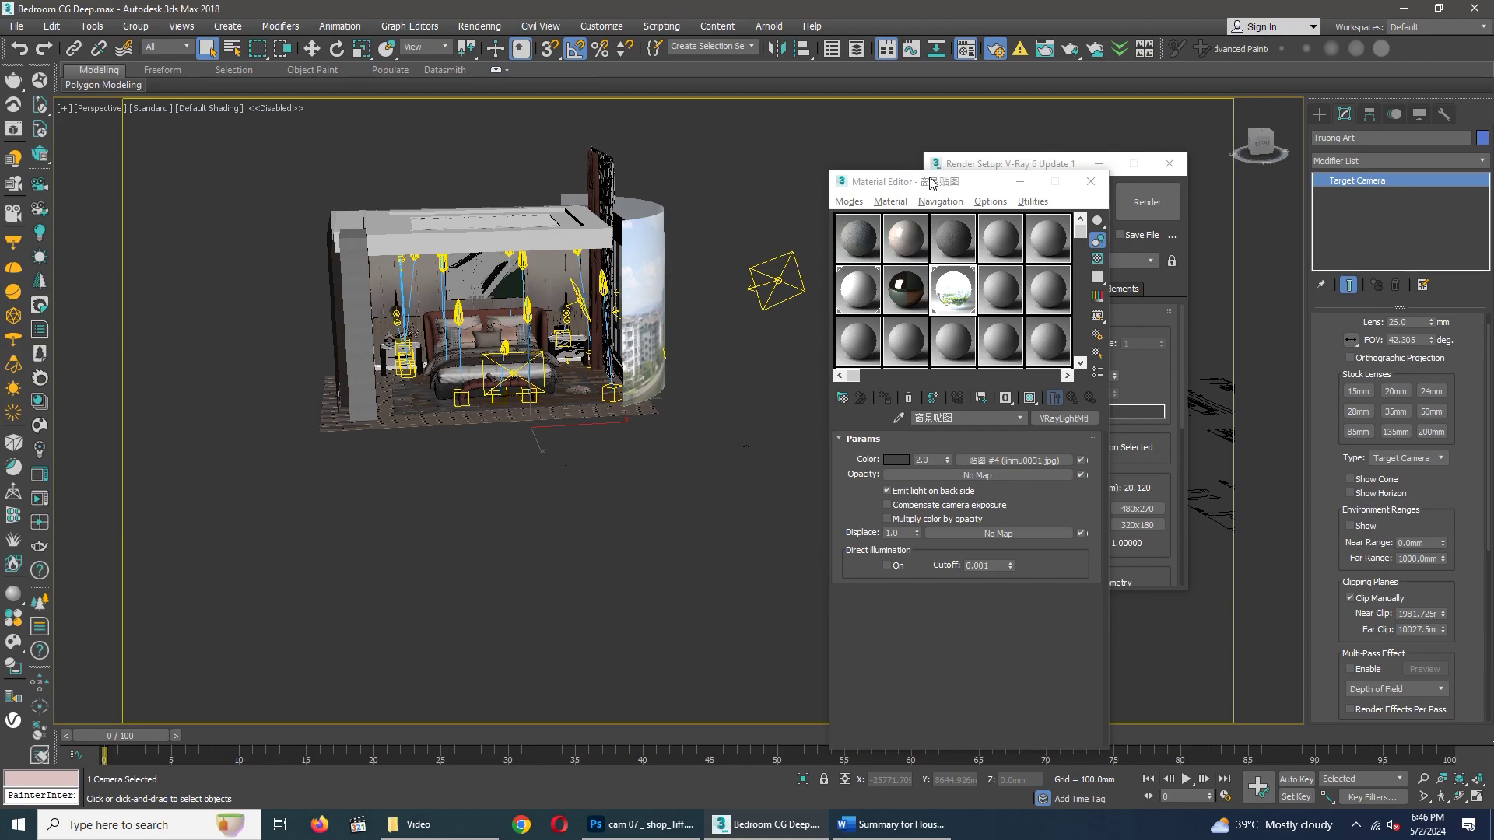
pyautogui.moveTo(939, 182); pyautogui.dragTo(1114, 174)
# Step: Set the view to the Truong Art camera, close the Material Editor, and restore two viewports
pyautogui.click(103, 111)
pyautogui.moveTo(210, 124)
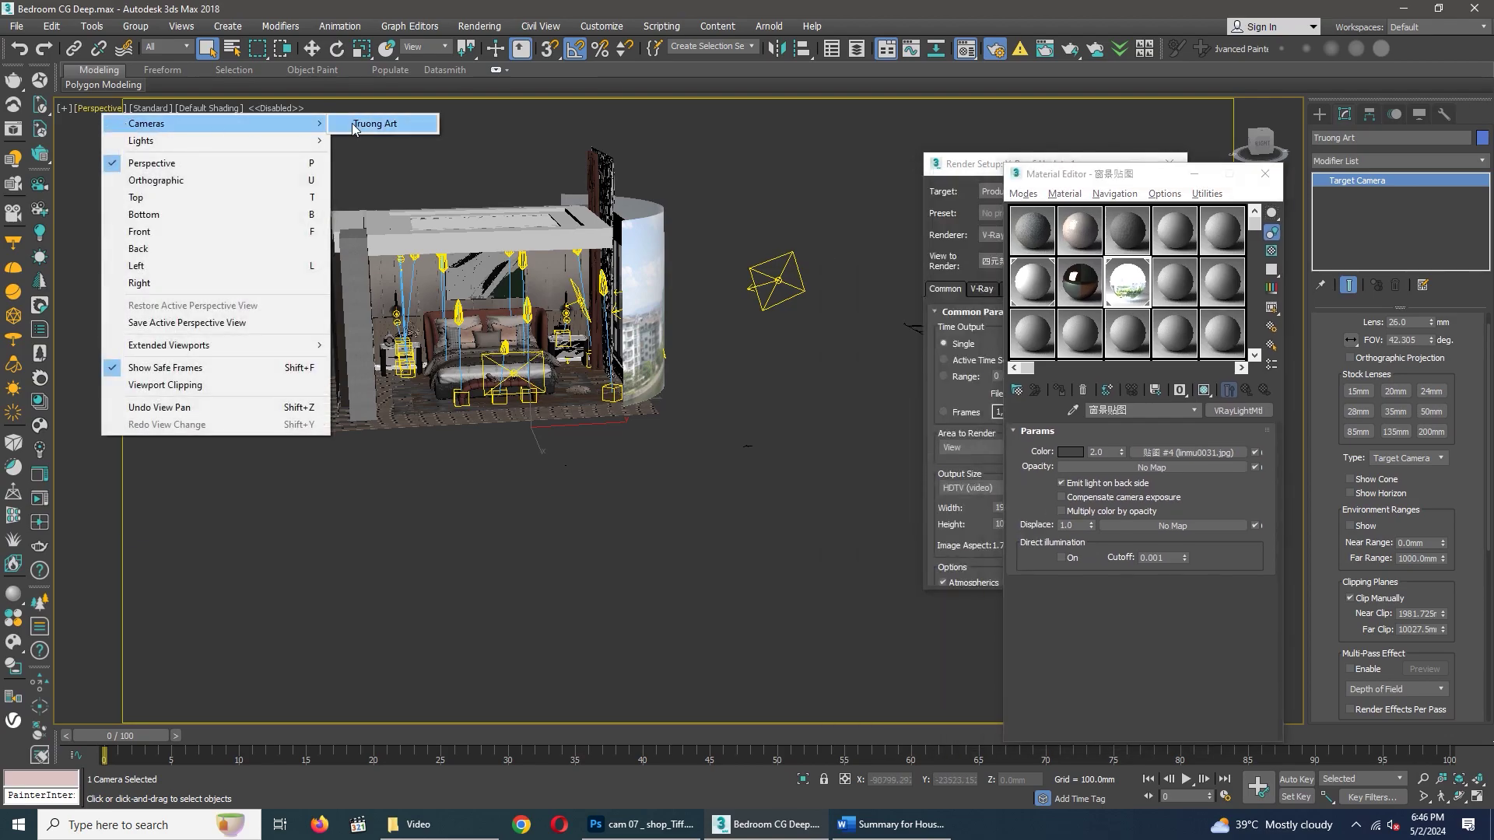
pyautogui.click(358, 124)
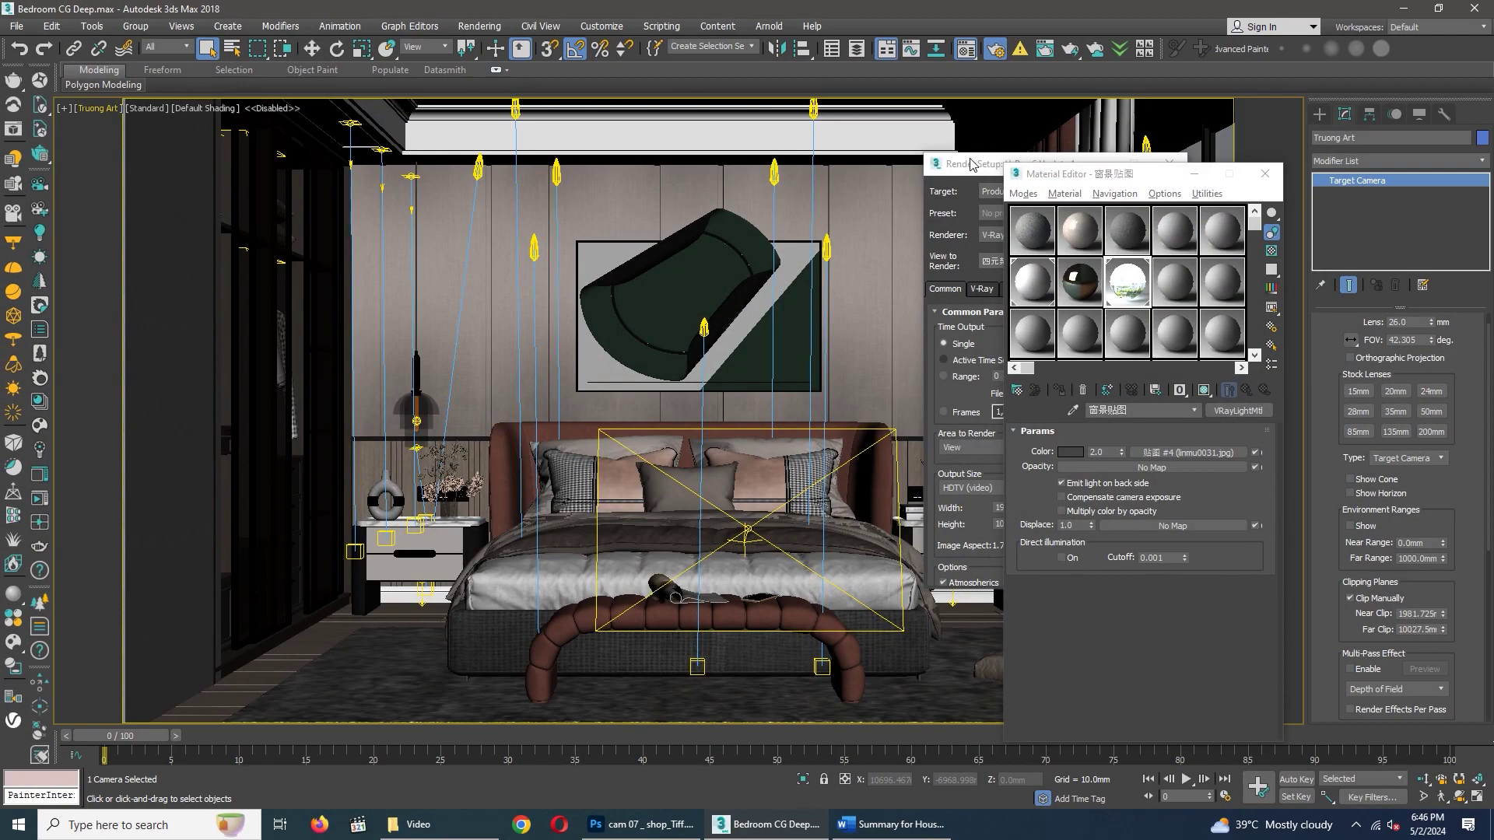
pyautogui.click(1264, 174)
pyautogui.hotkey('alt', 'w')
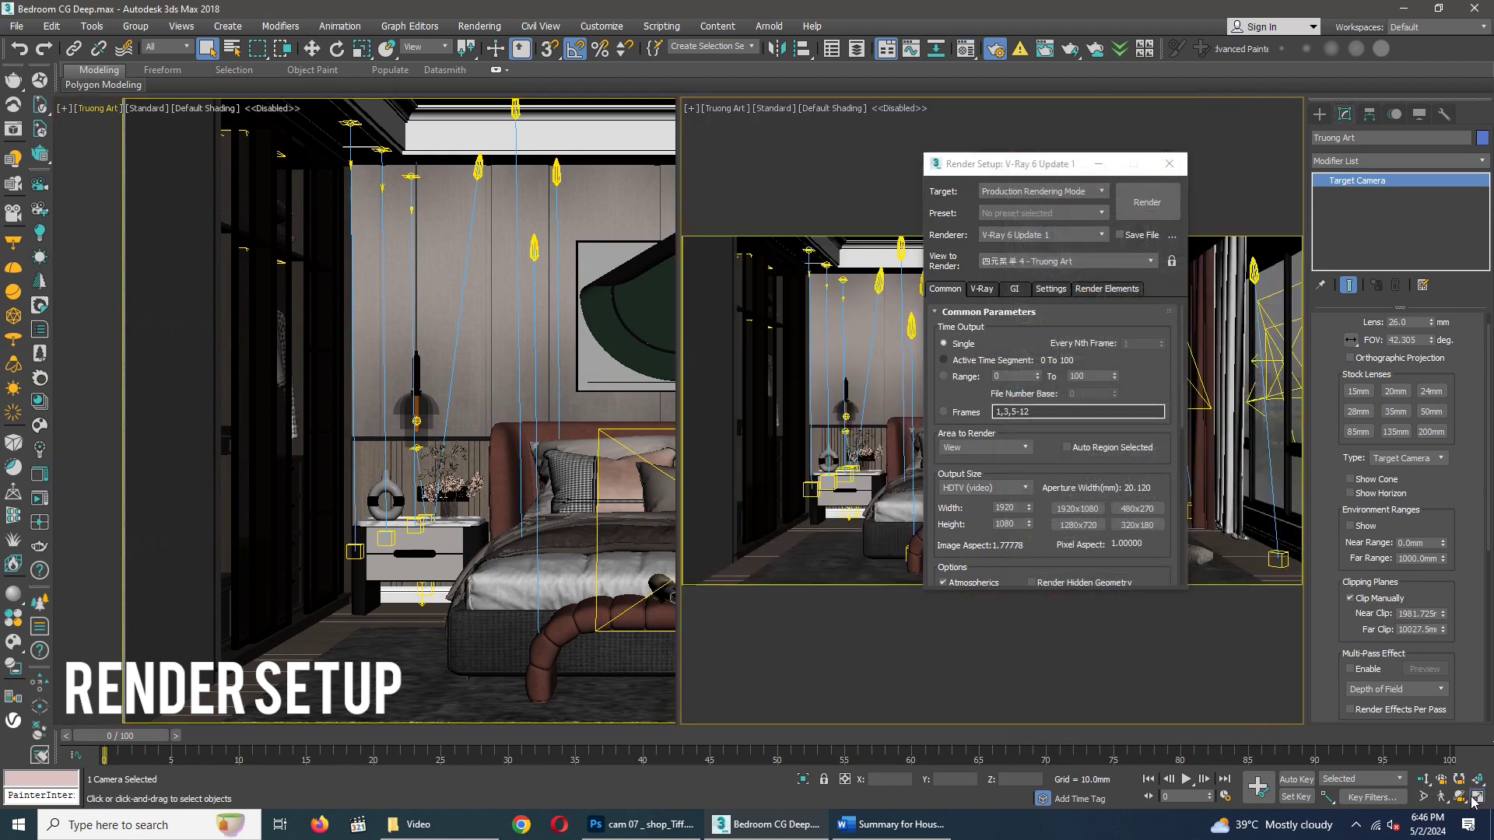
pyautogui.click(672, 328)
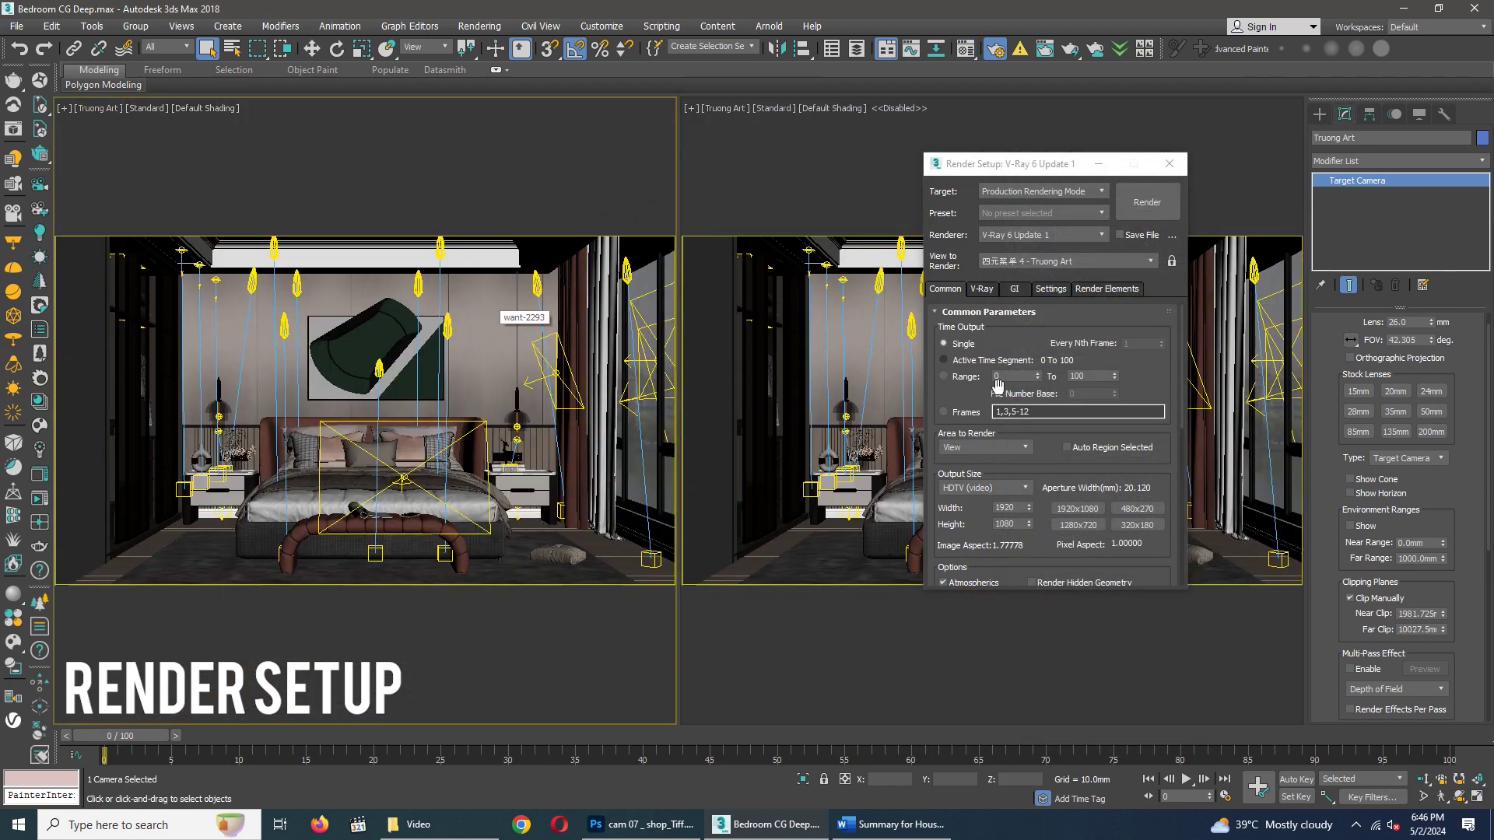
# Step: Check the 1080 output height, then view V-Ray Bucket sampling: max subdivs 4, noise threshold 0.005
pyautogui.scroll(-2, 1000, 389)
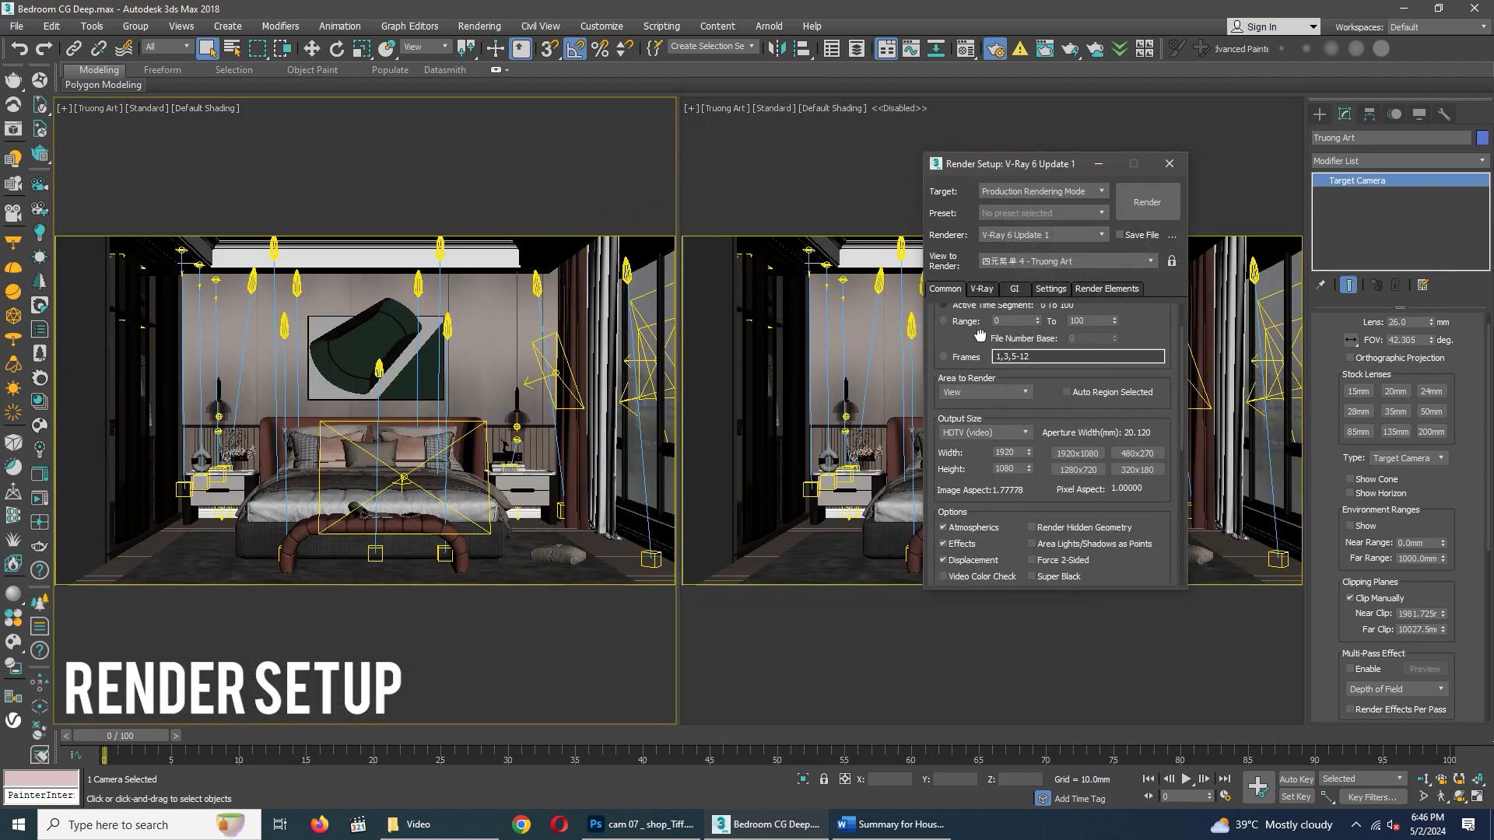
pyautogui.click(991, 465)
pyautogui.scroll(-3, 962, 465)
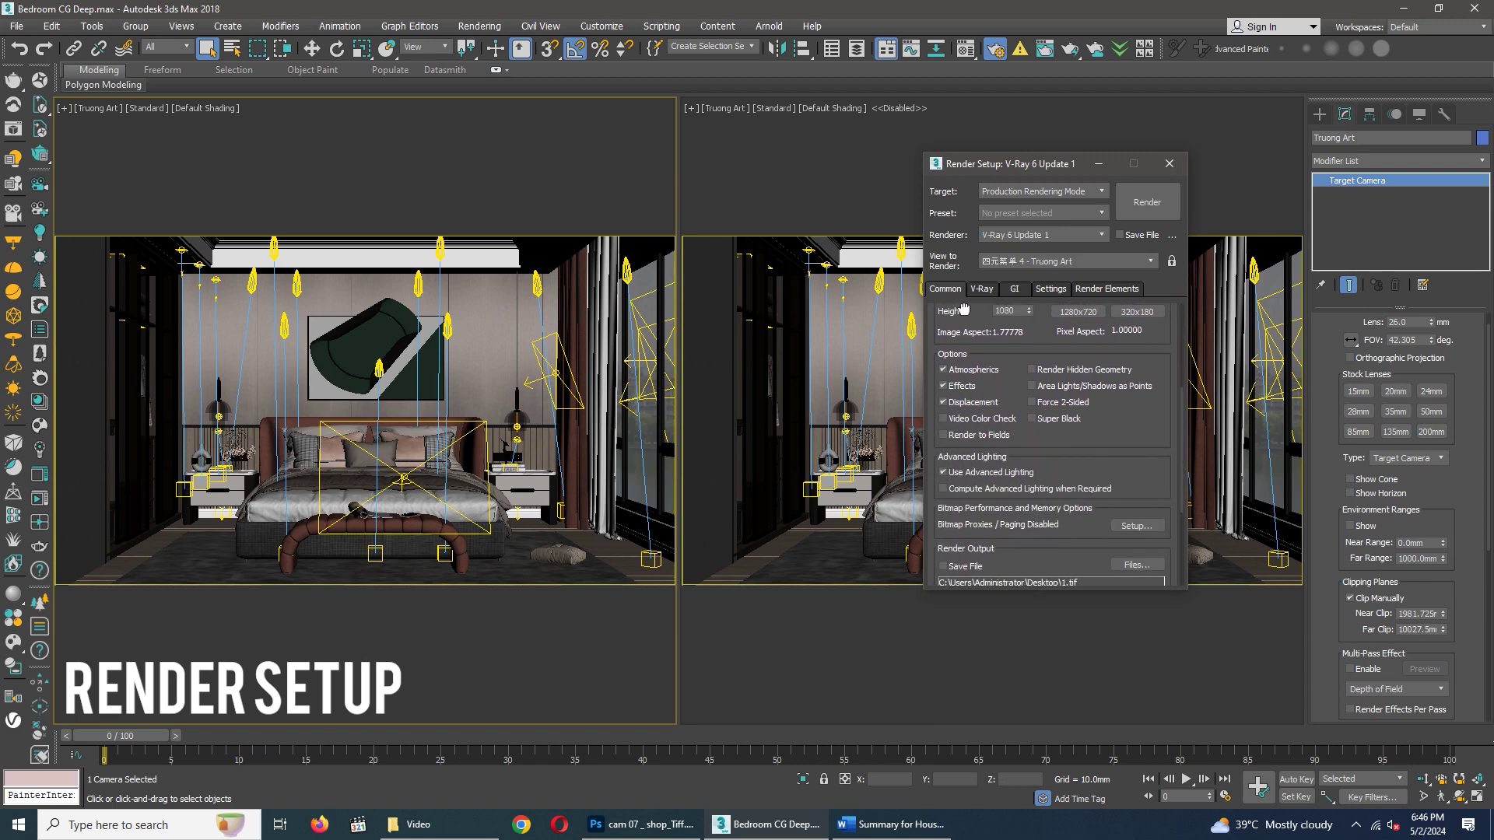
pyautogui.scroll(-3, 962, 464)
pyautogui.click(982, 289)
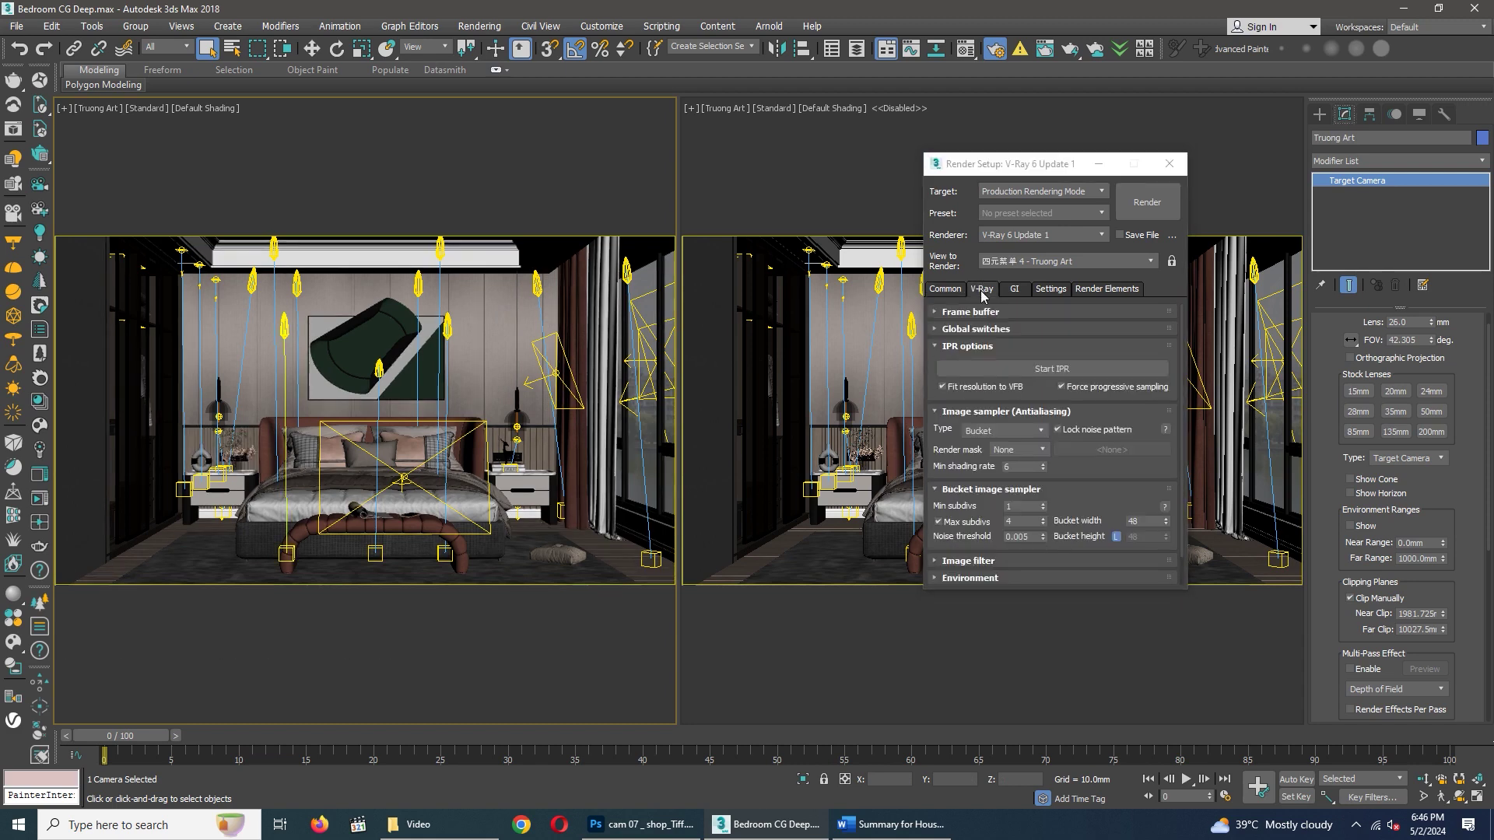
# Step: Collapse the V-Ray rollouts and set the bucket image sampler Max subdivs to 5
pyautogui.click(976, 330)
pyautogui.scroll(-5, 986, 442)
pyautogui.scroll(5, 981, 404)
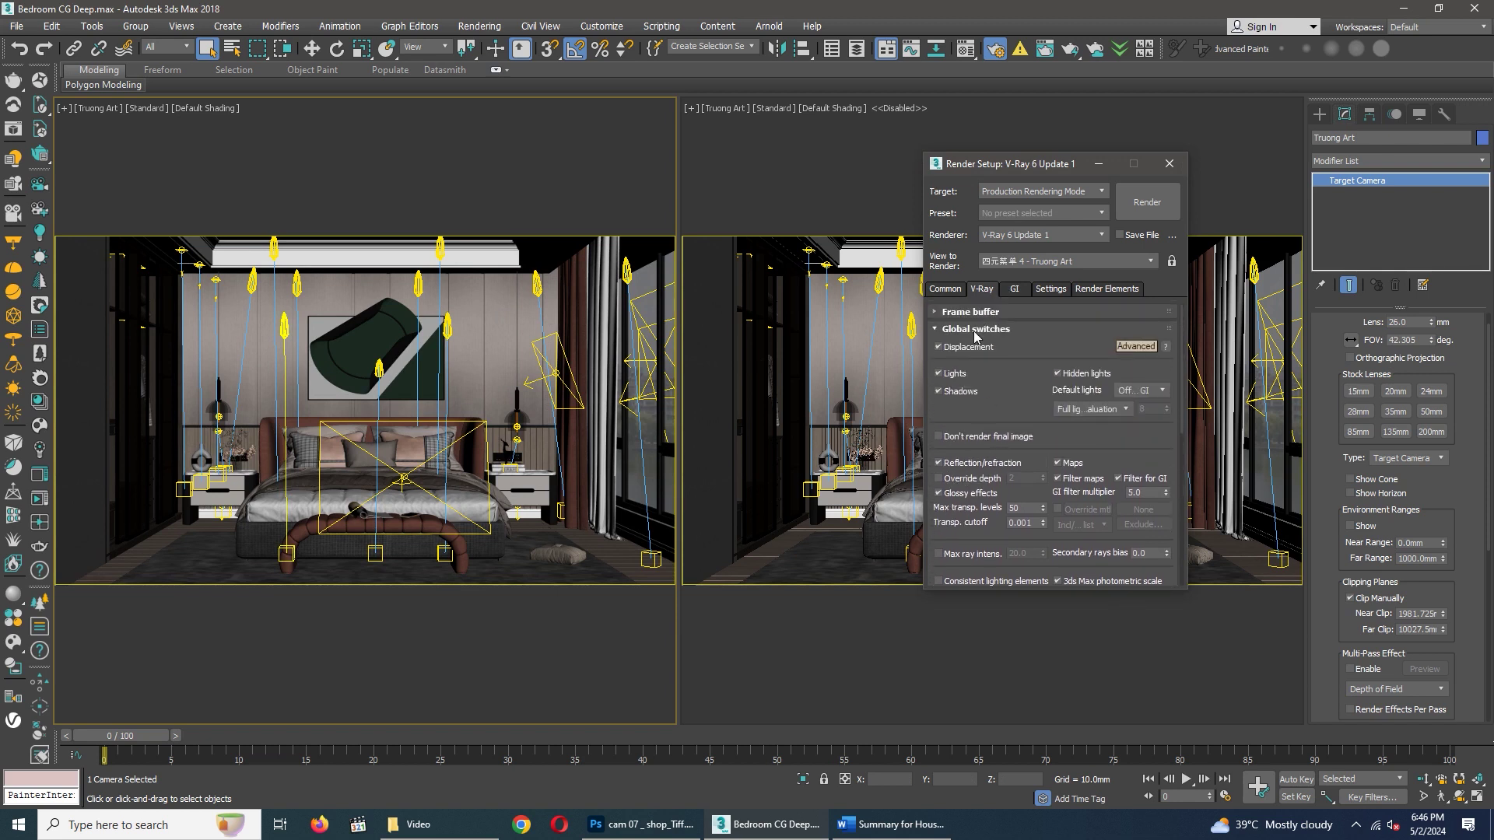
pyautogui.click(975, 334)
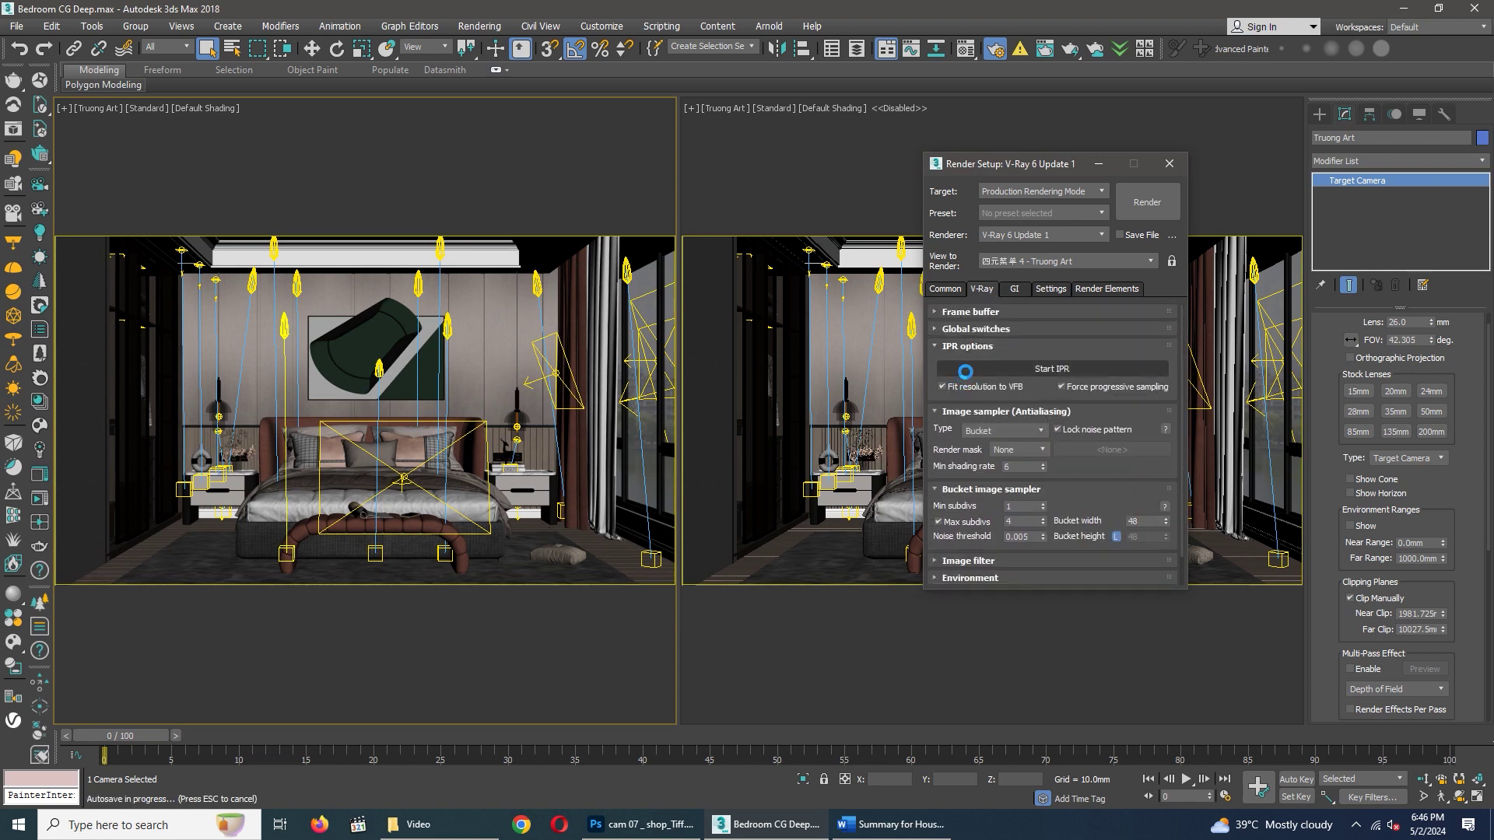
pyautogui.click(972, 349)
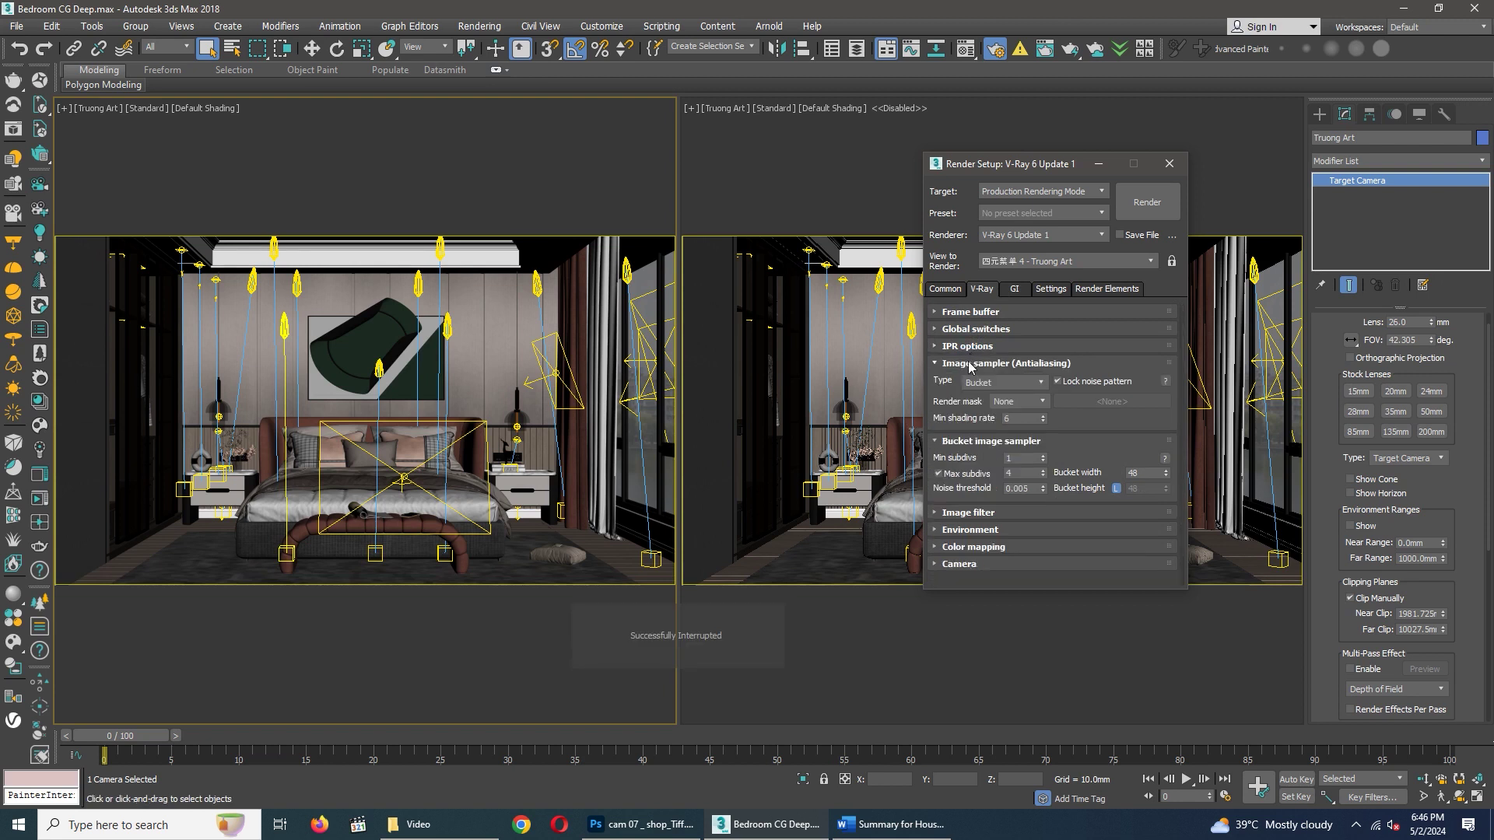
pyautogui.click(957, 369)
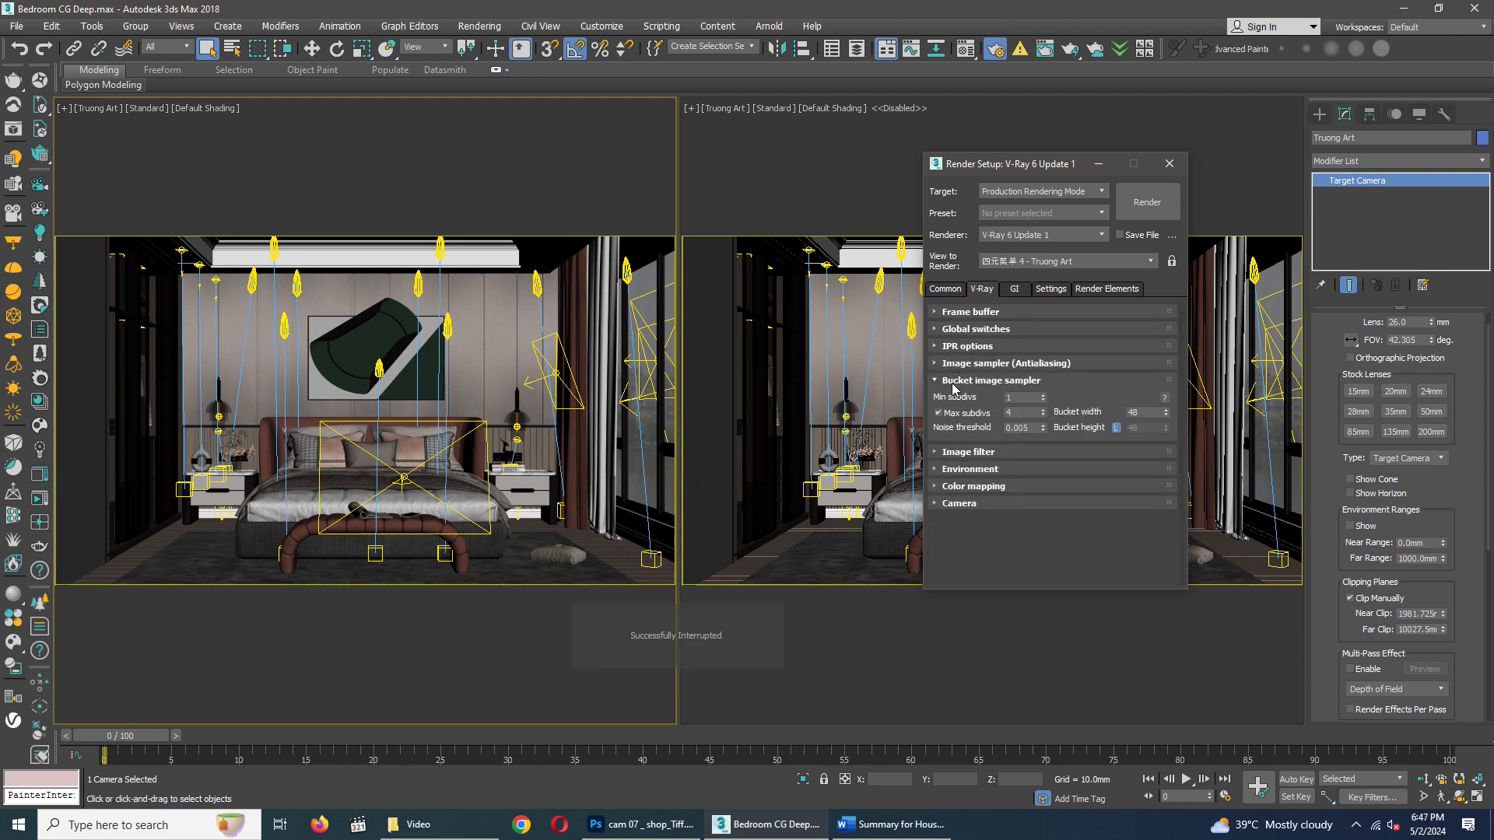
pyautogui.moveTo(1015, 413); pyautogui.dragTo(1001, 412)
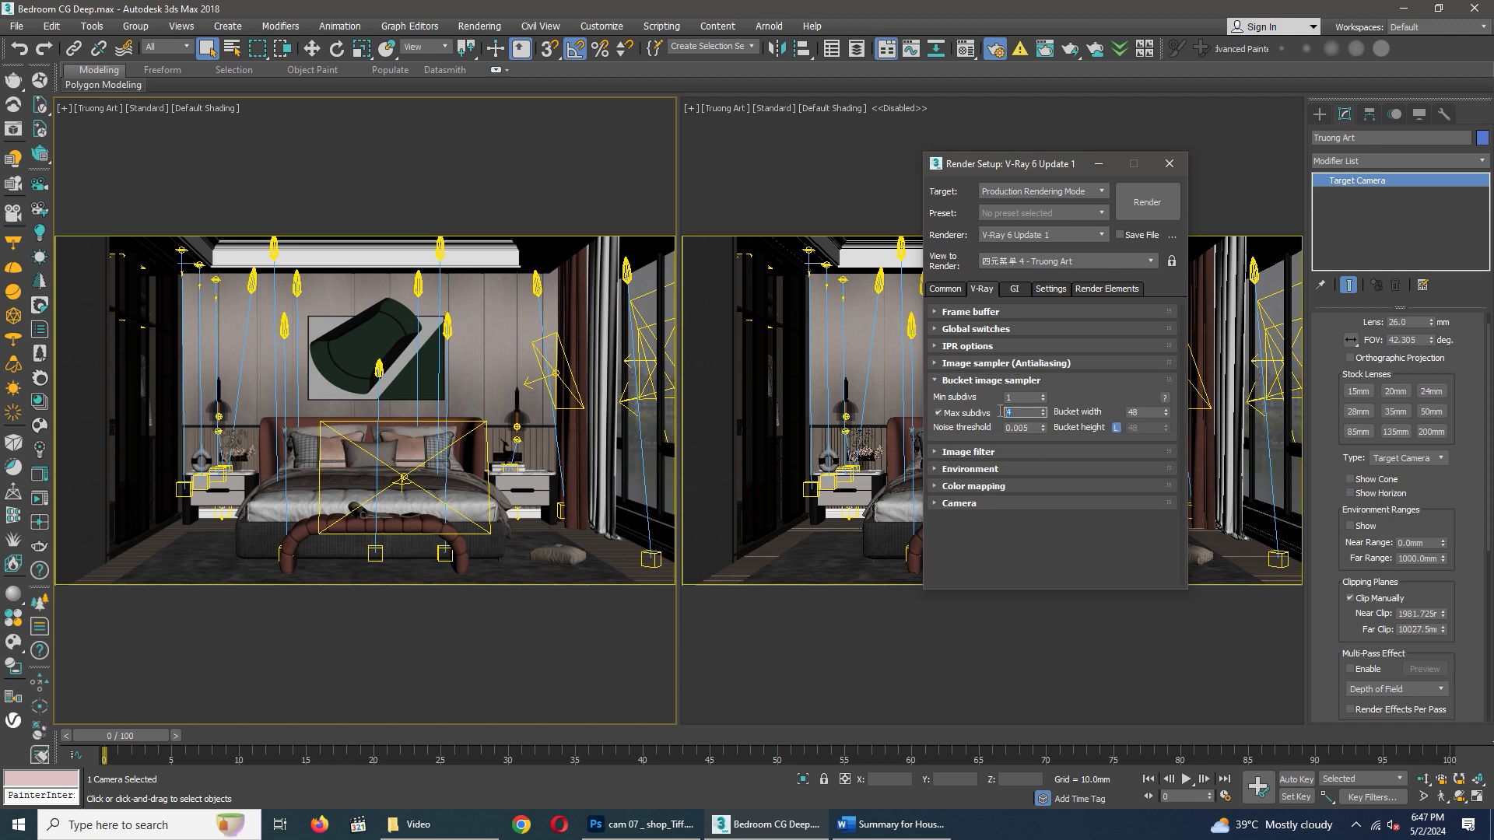
pyautogui.click(958, 382)
# Step: Set the image filter to VRayLanczosFilter at size 1.0 and expand Color mapping
pyautogui.click(954, 399)
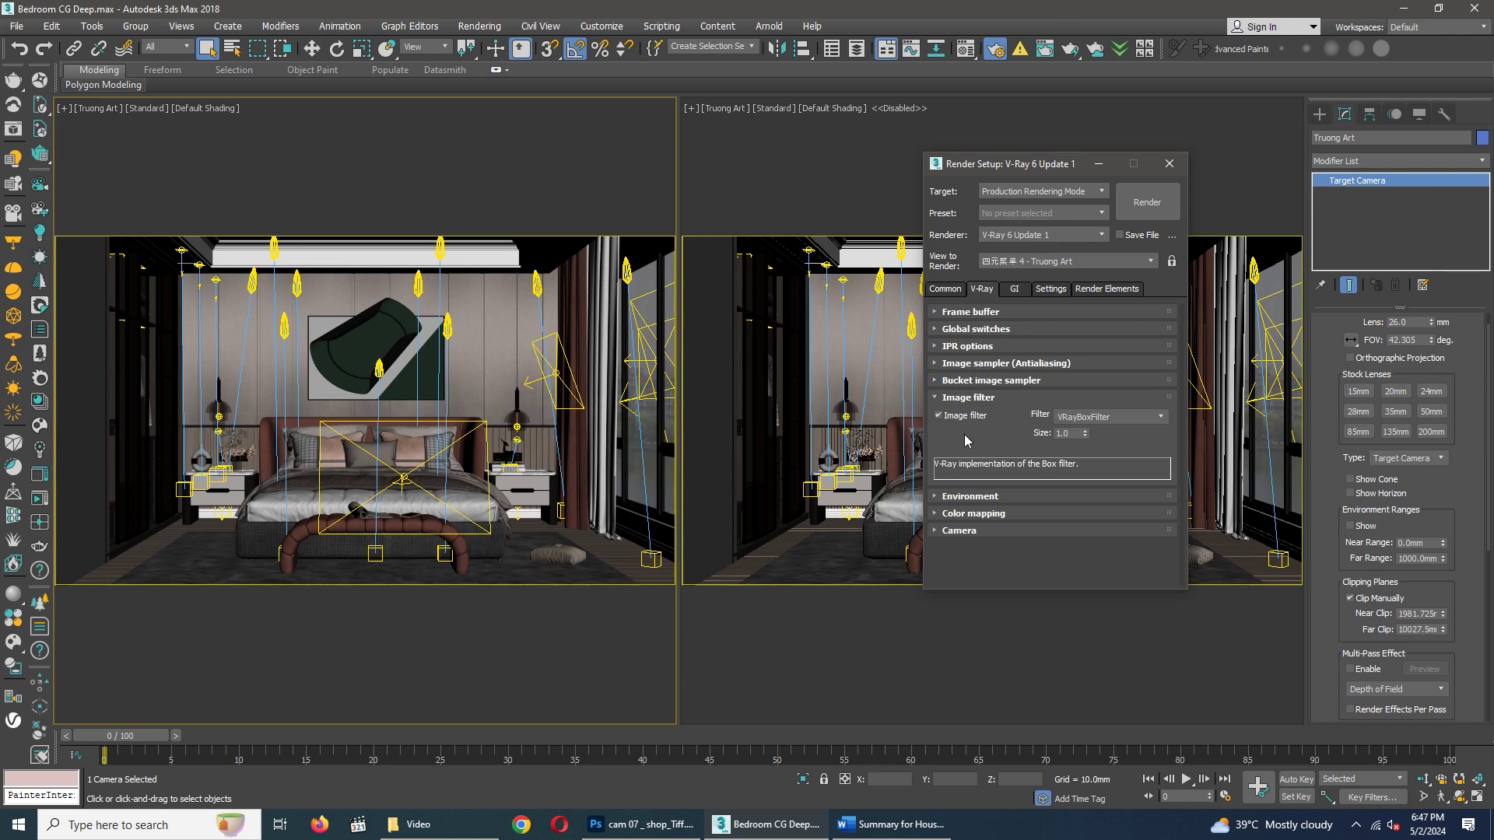
pyautogui.click(980, 505)
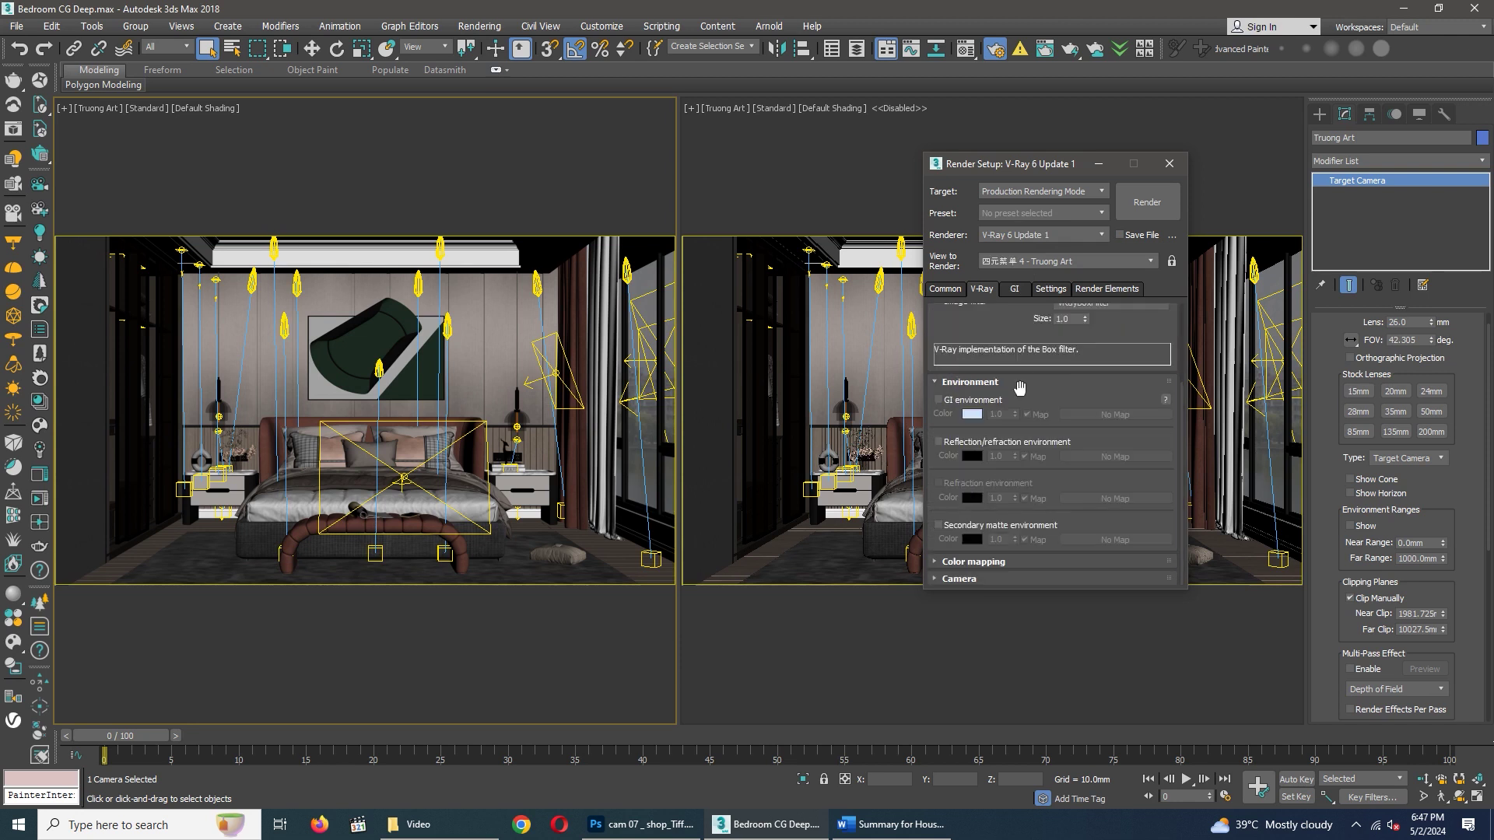
pyautogui.scroll(-2, 1035, 343)
pyautogui.click(1082, 343)
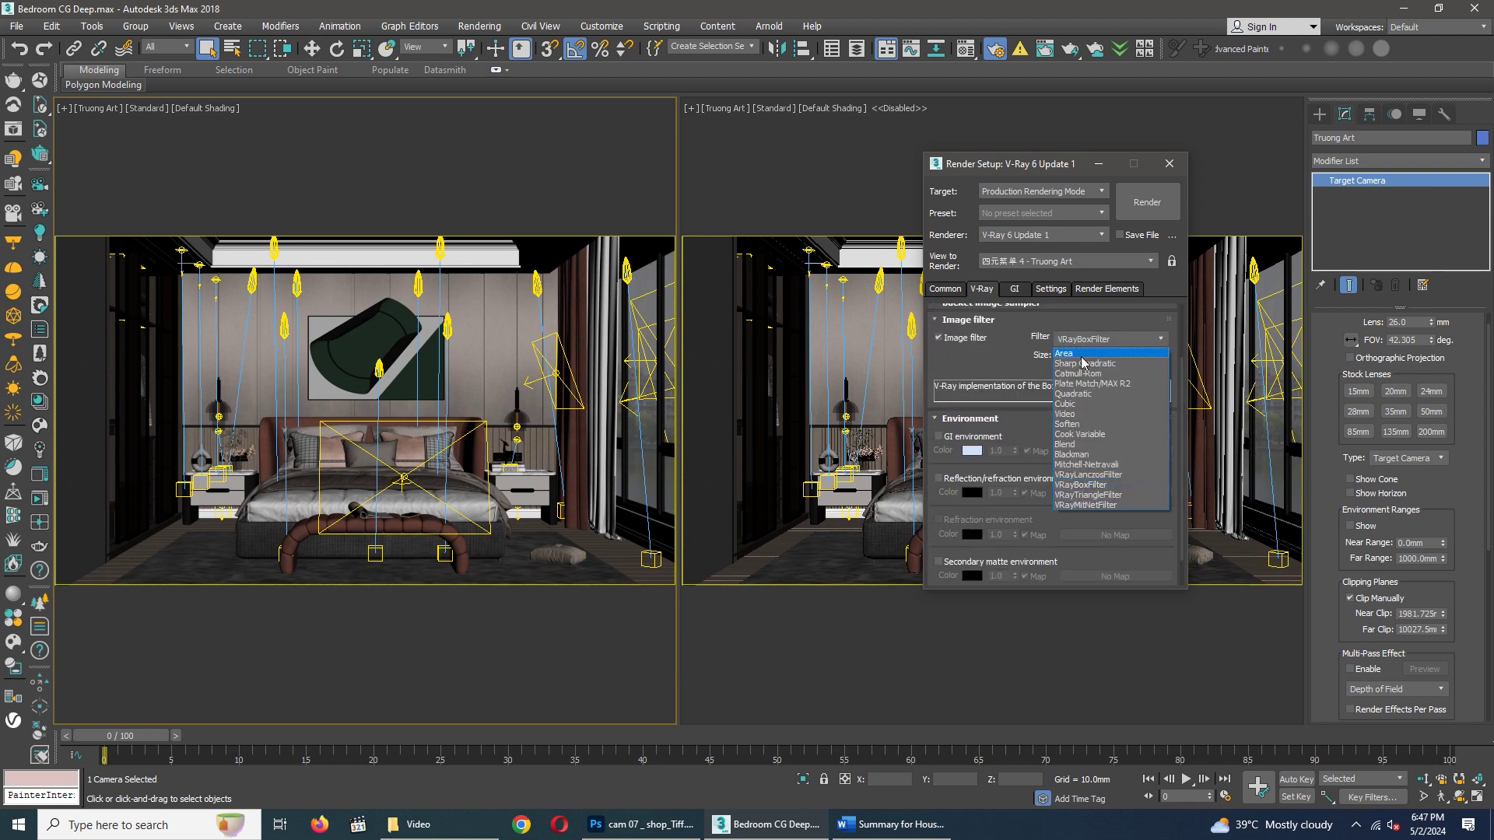
pyautogui.click(1084, 477)
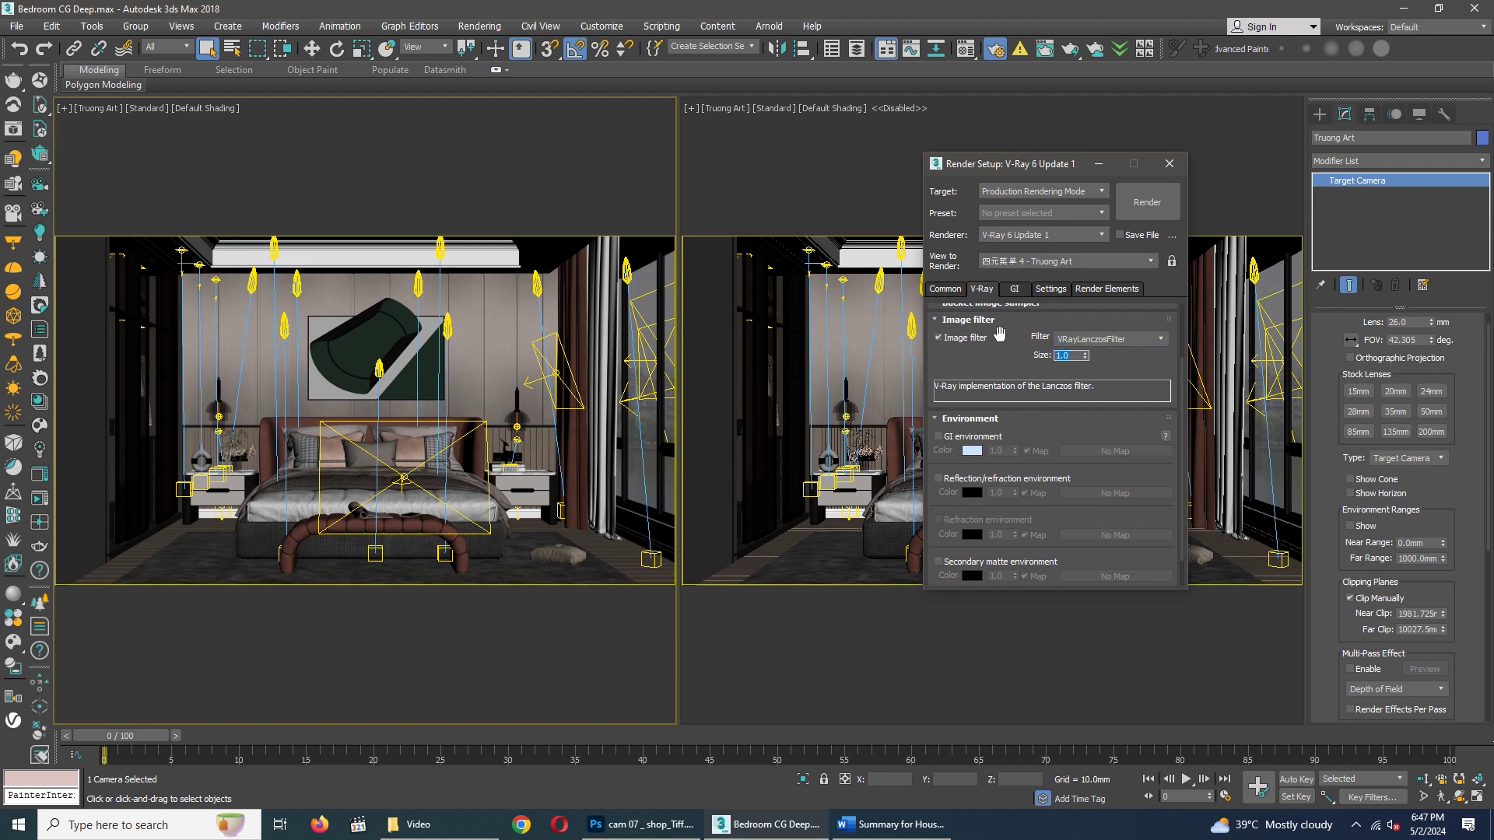
pyautogui.scroll(-1, 999, 342)
pyautogui.scroll(-1, 1003, 410)
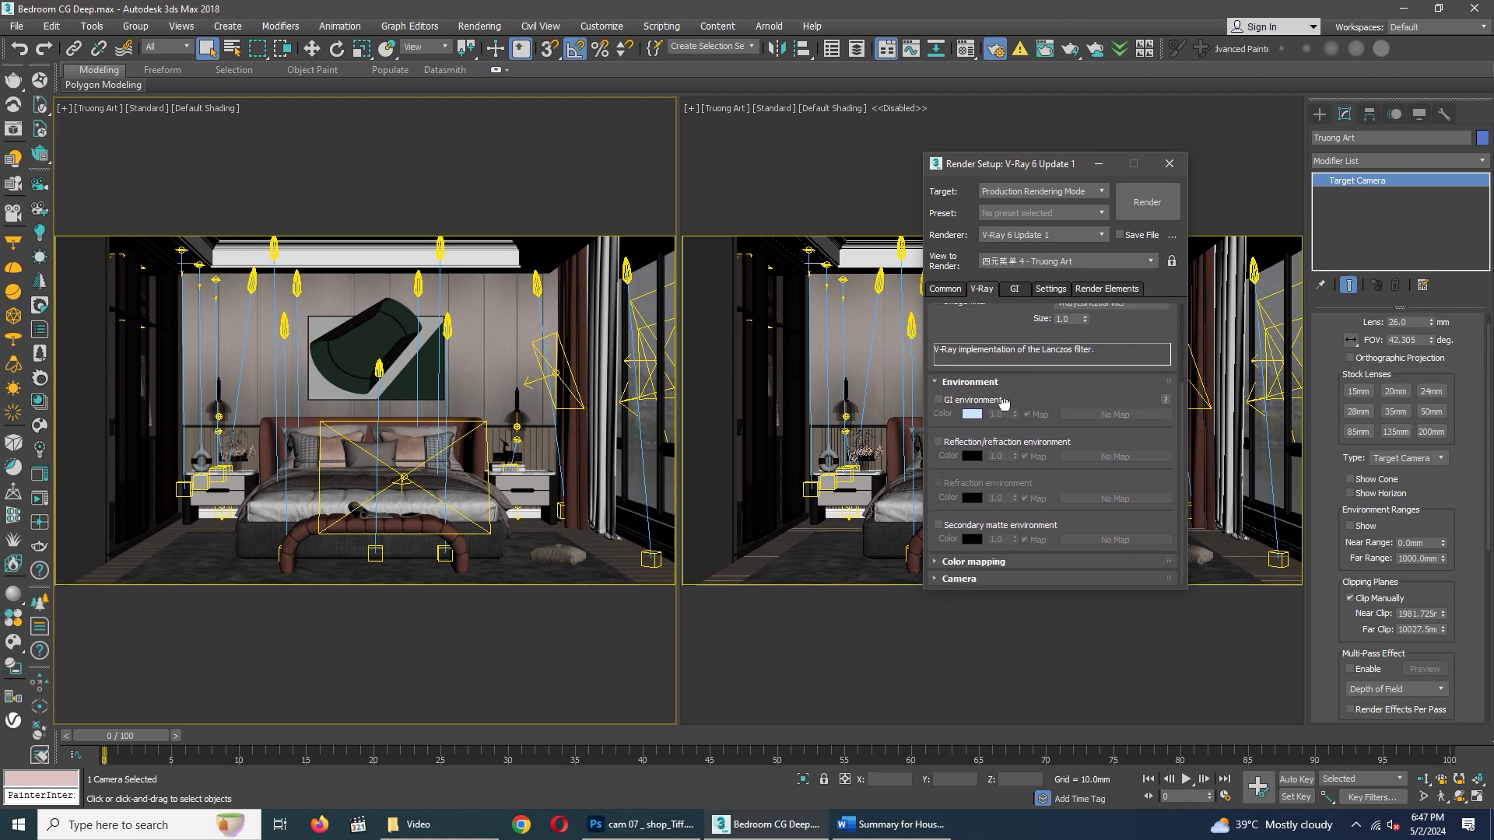
pyautogui.click(992, 559)
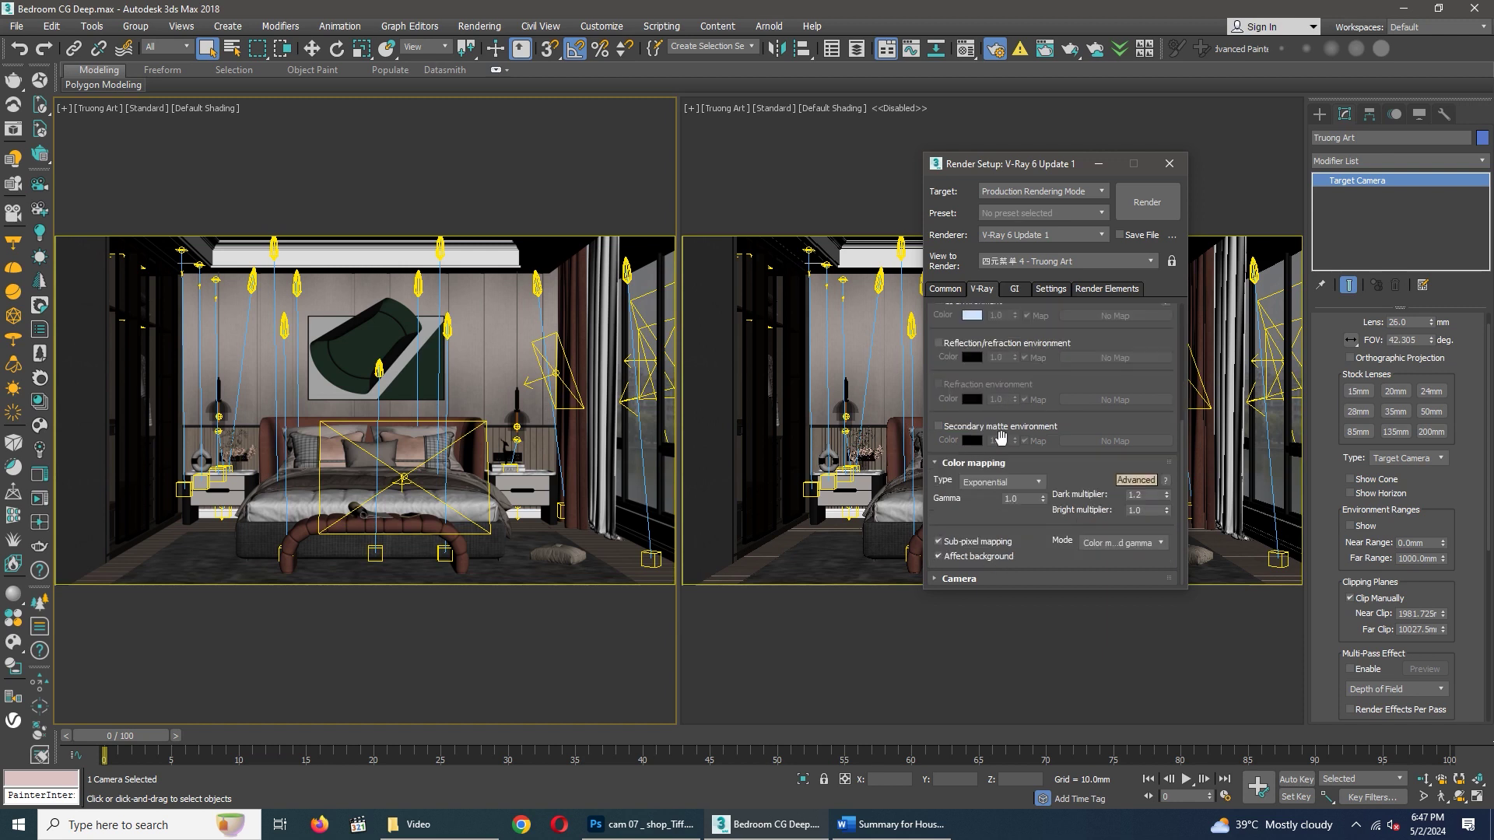
pyautogui.click(1024, 293)
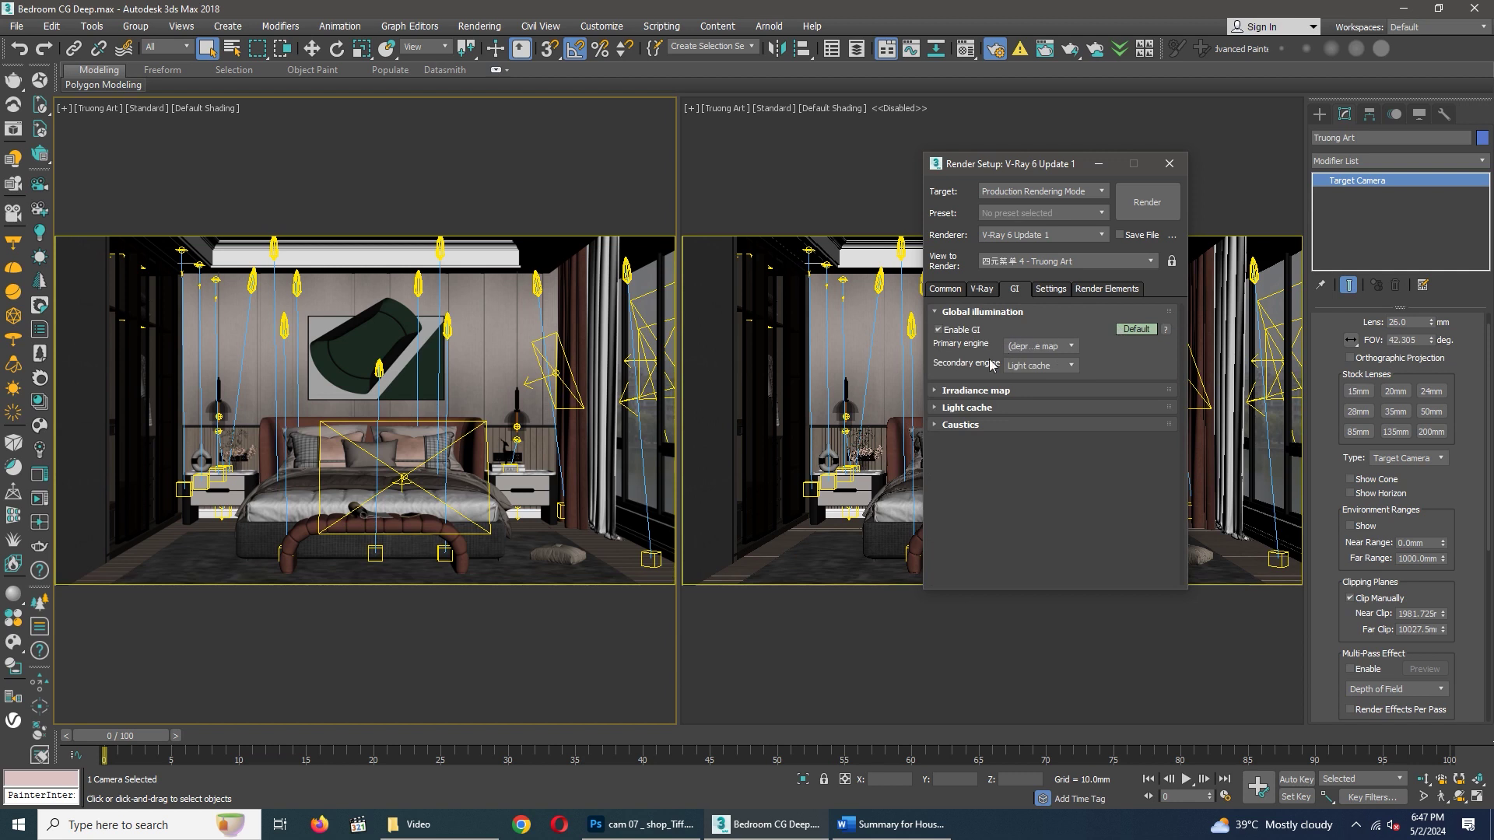
# Step: Review the Irradiance map (Custom, rates -3/-3, subdivs 40) and Light cache (1500 subdivs)
pyautogui.click(988, 312)
pyautogui.click(986, 329)
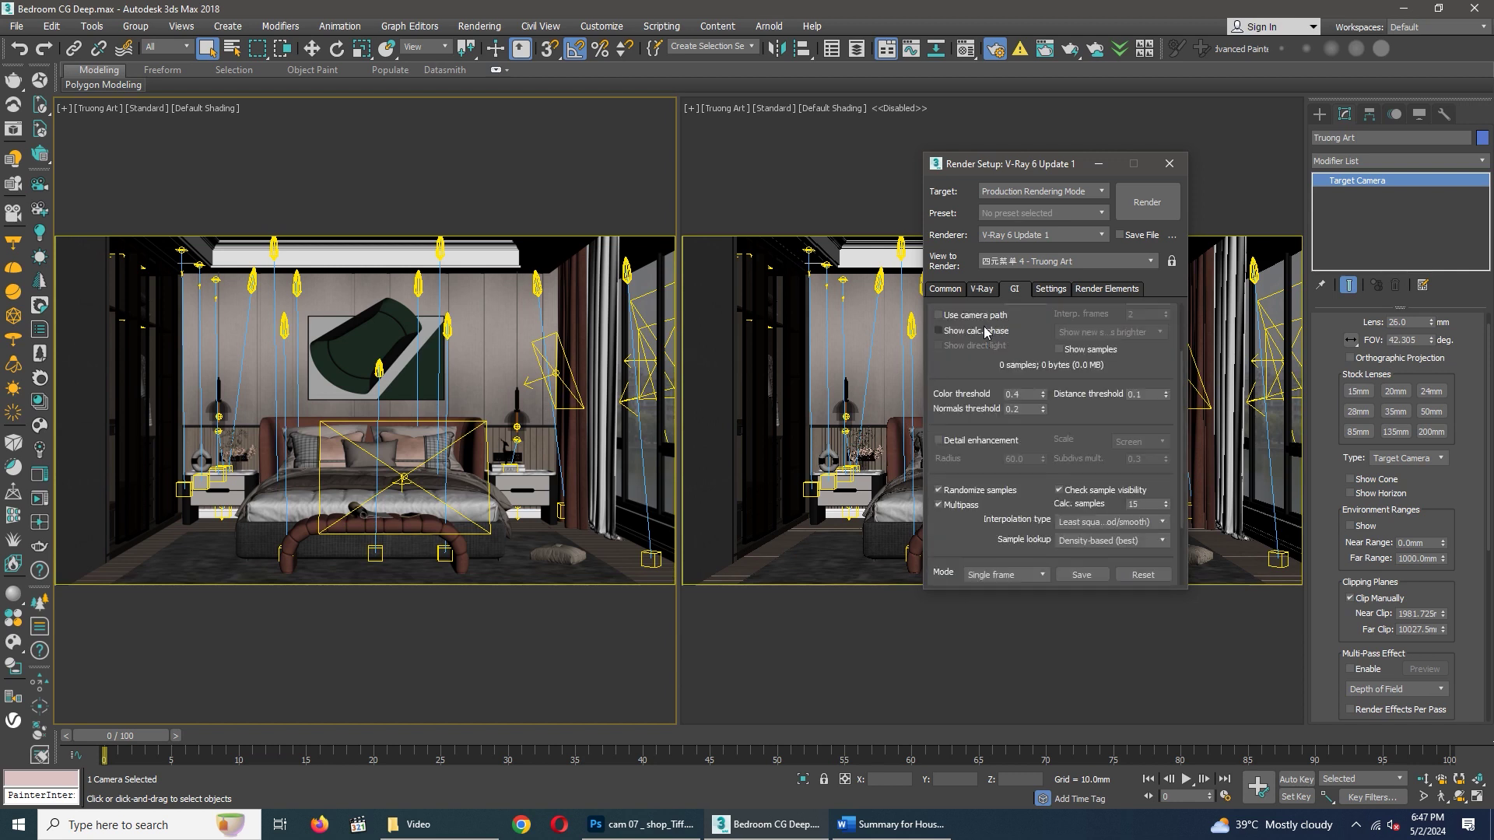
pyautogui.moveTo(982, 342); pyautogui.dragTo(1005, 420)
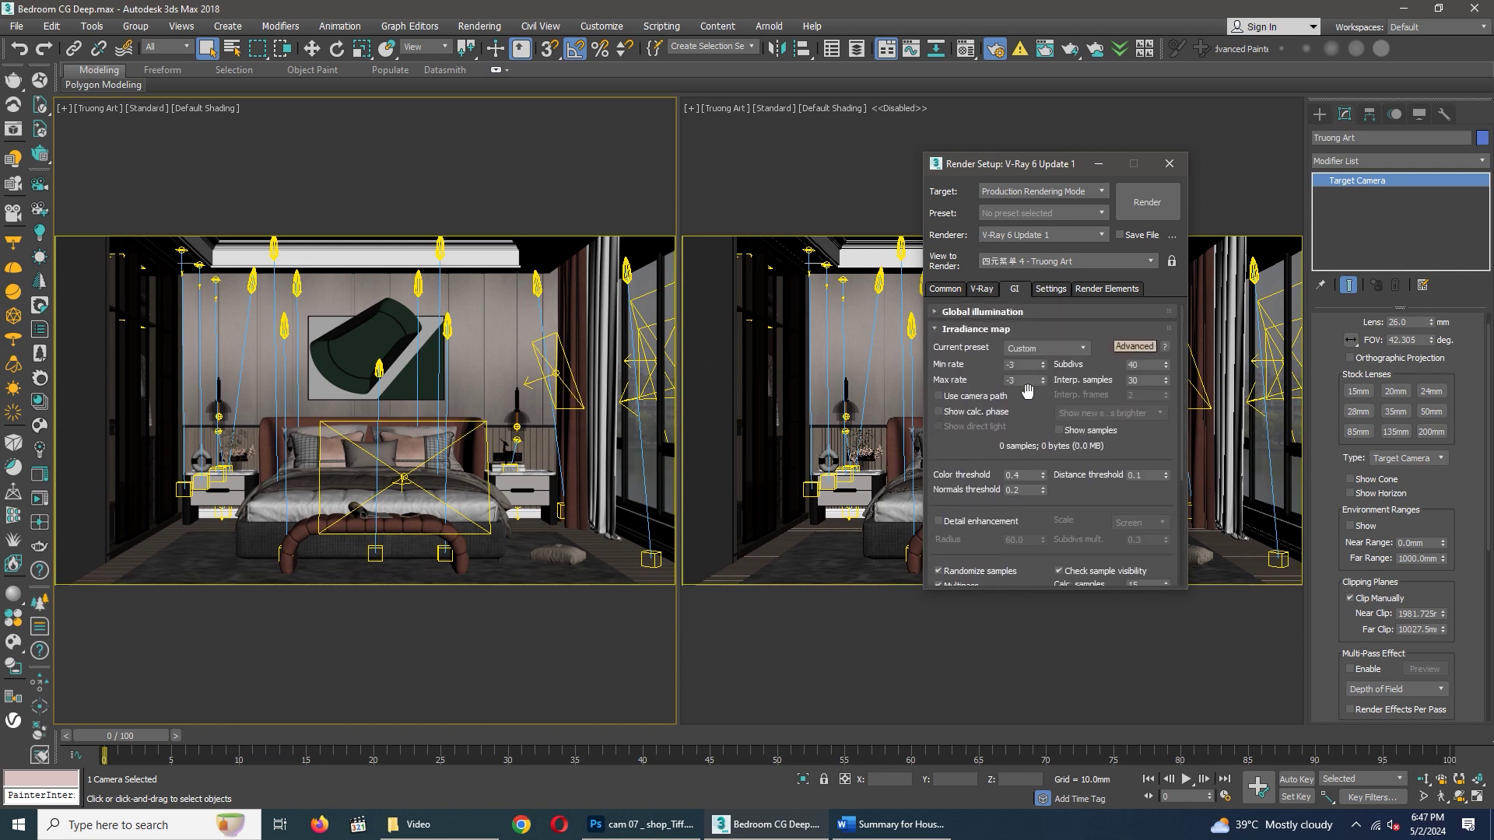
pyautogui.moveTo(1032, 436); pyautogui.dragTo(1032, 421)
pyautogui.scroll(-3, 1032, 420)
pyautogui.scroll(-2, 1027, 422)
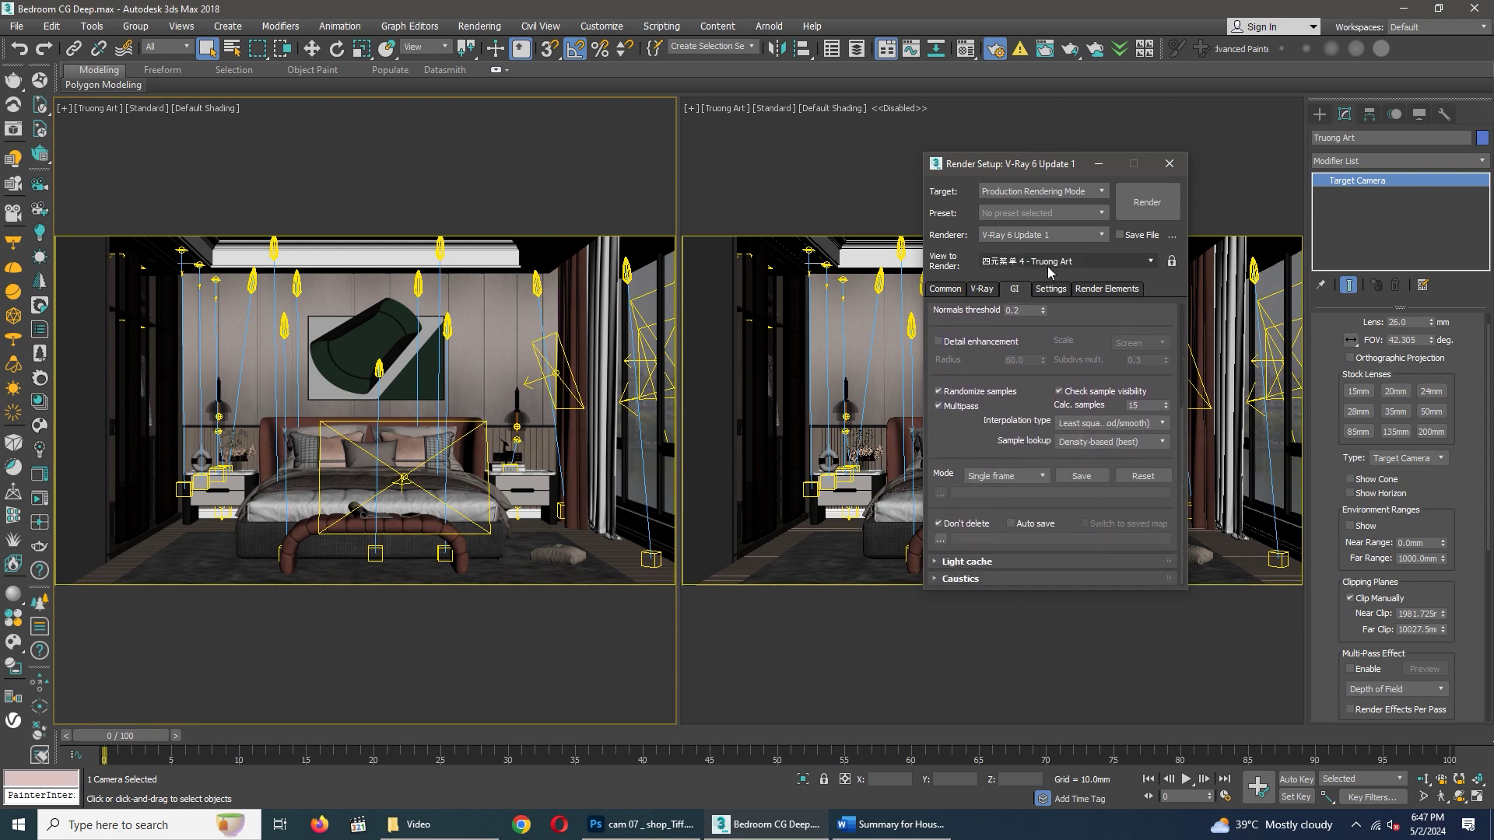
pyautogui.click(978, 562)
pyautogui.scroll(-3, 996, 467)
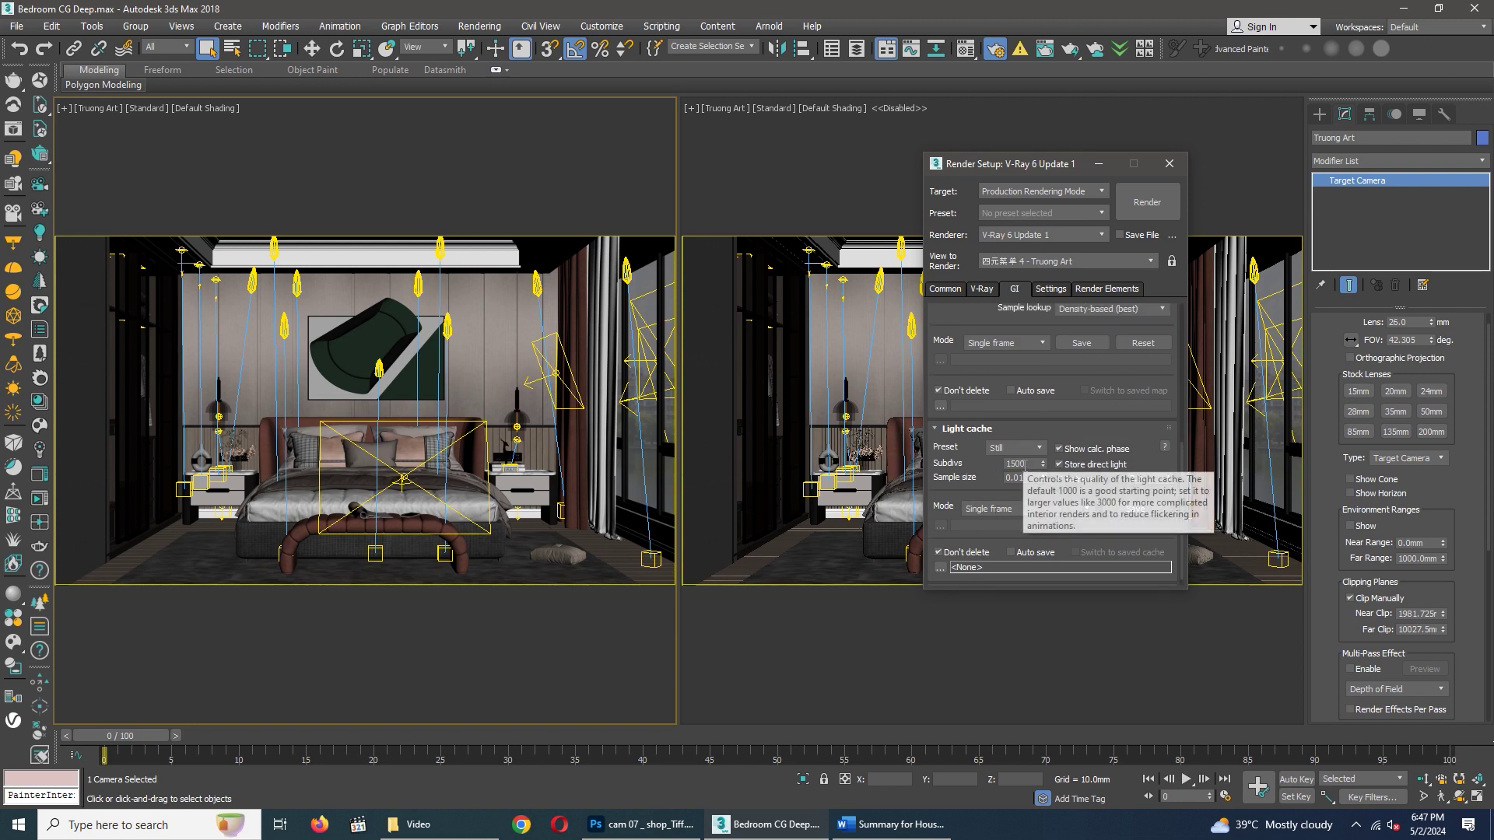
pyautogui.scroll(-1, 996, 447)
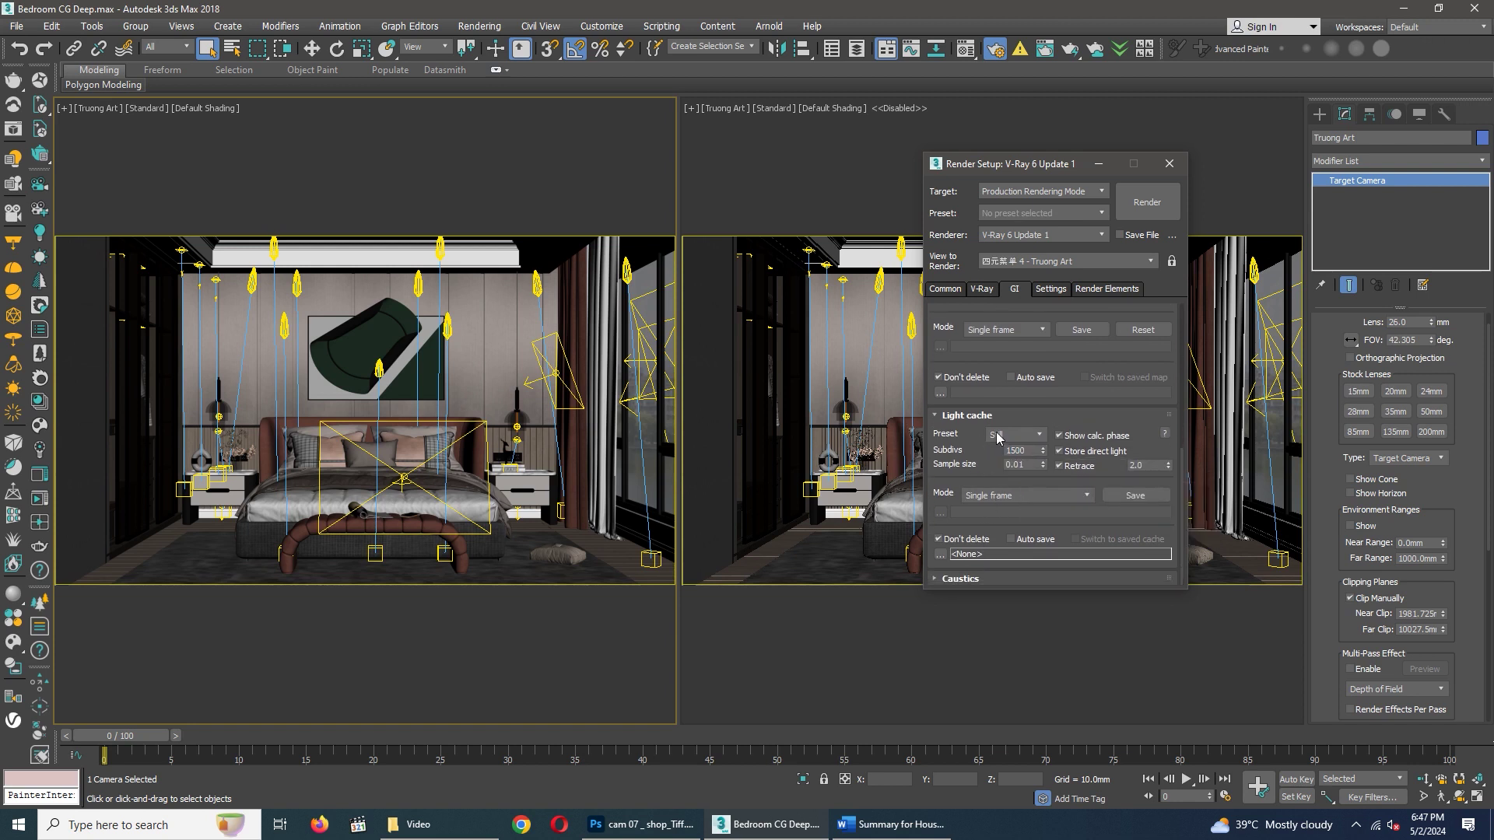
pyautogui.click(1051, 289)
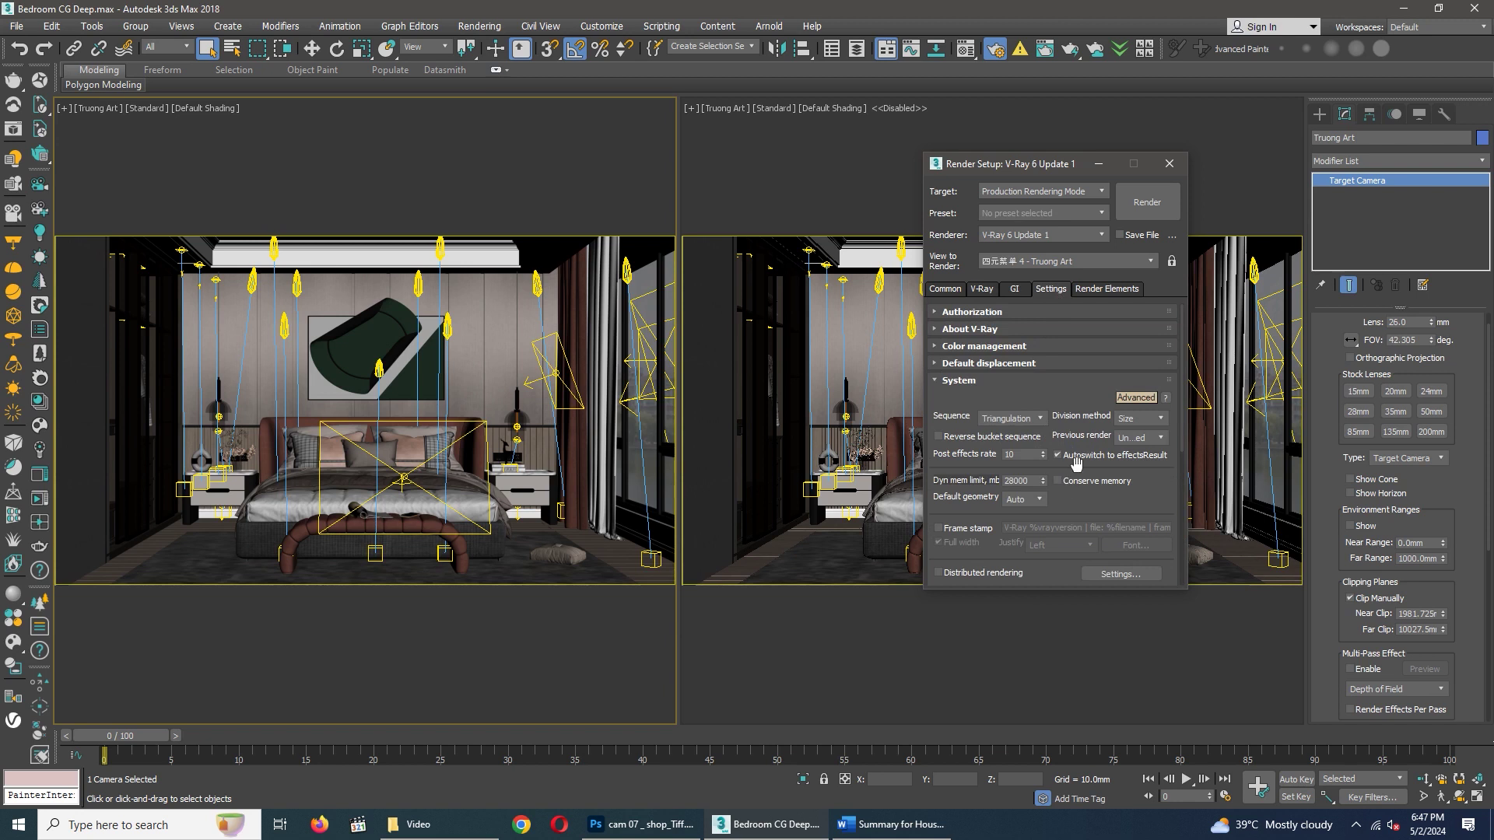
# Step: Check the bucket render sequence, leaving it on Triangulation
pyautogui.scroll(-2, 973, 401)
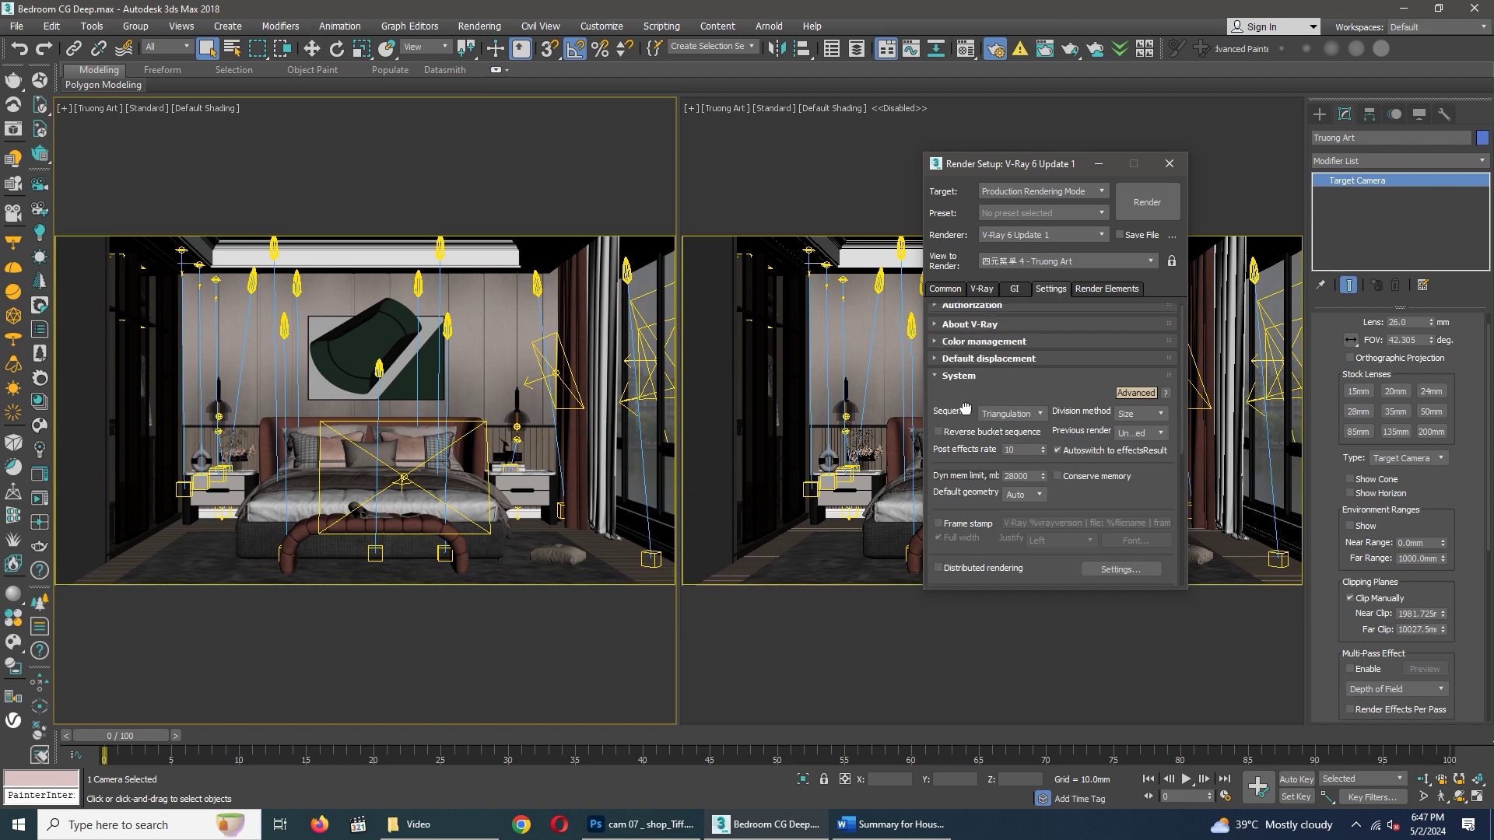
pyautogui.click(998, 378)
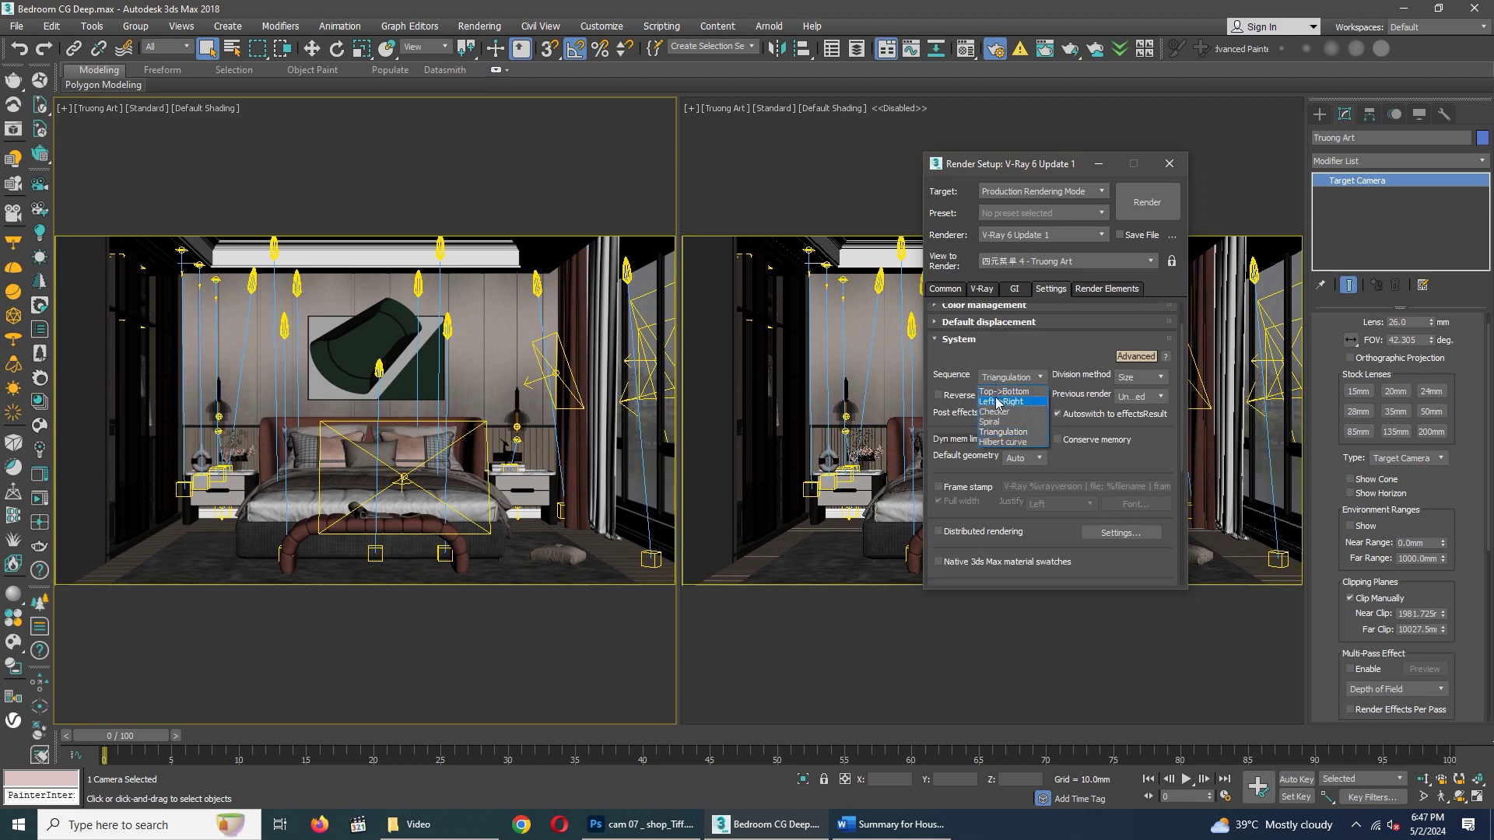
pyautogui.click(1000, 383)
# Step: Review the VRayLighting, VRayReflection, VRayRefraction and VRayDenoiser render elements, then return to Common settings
pyautogui.click(1088, 291)
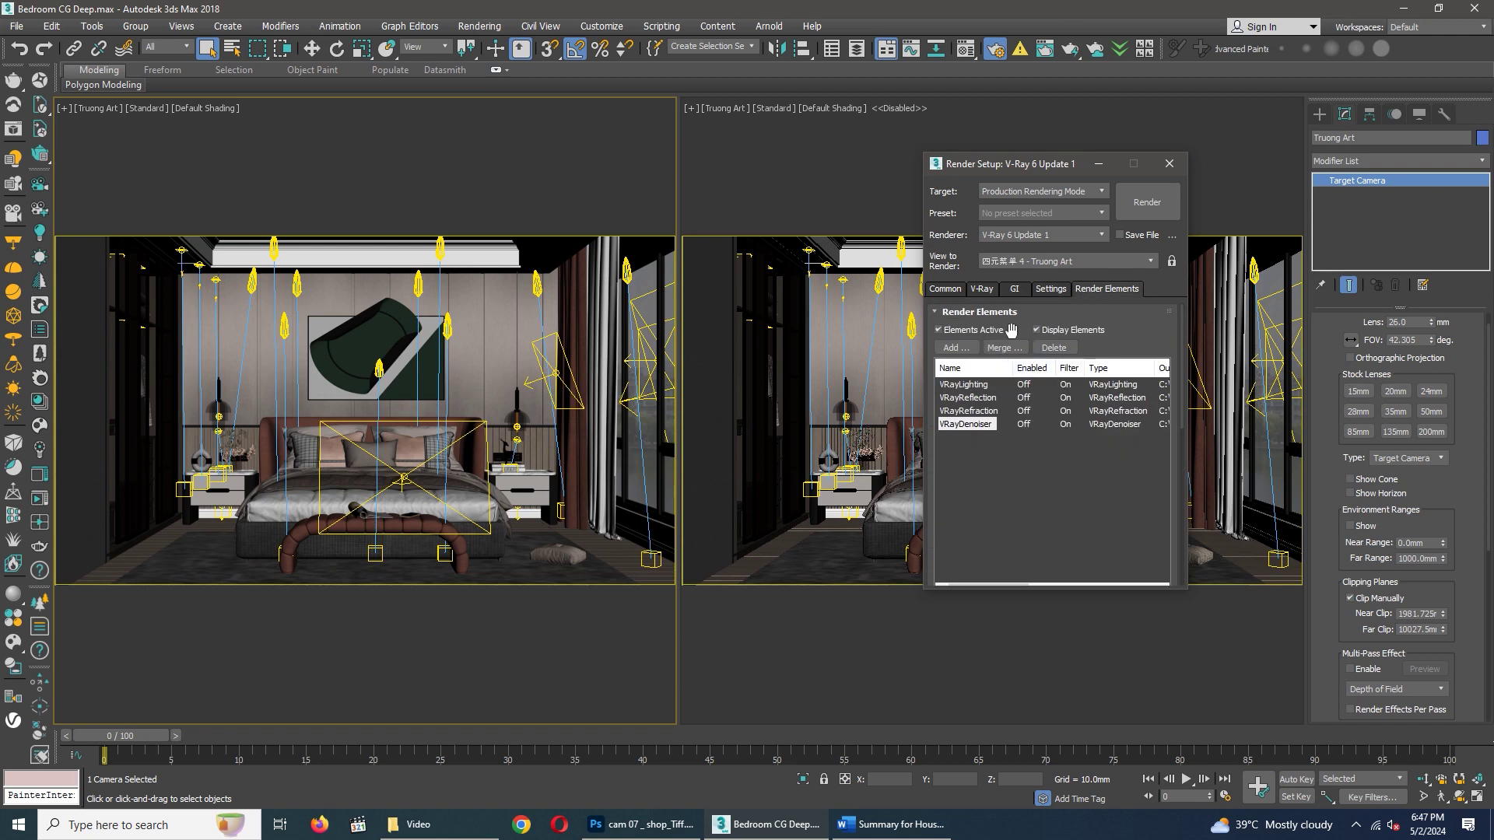
pyautogui.scroll(-3, 1010, 330)
pyautogui.scroll(2, 981, 413)
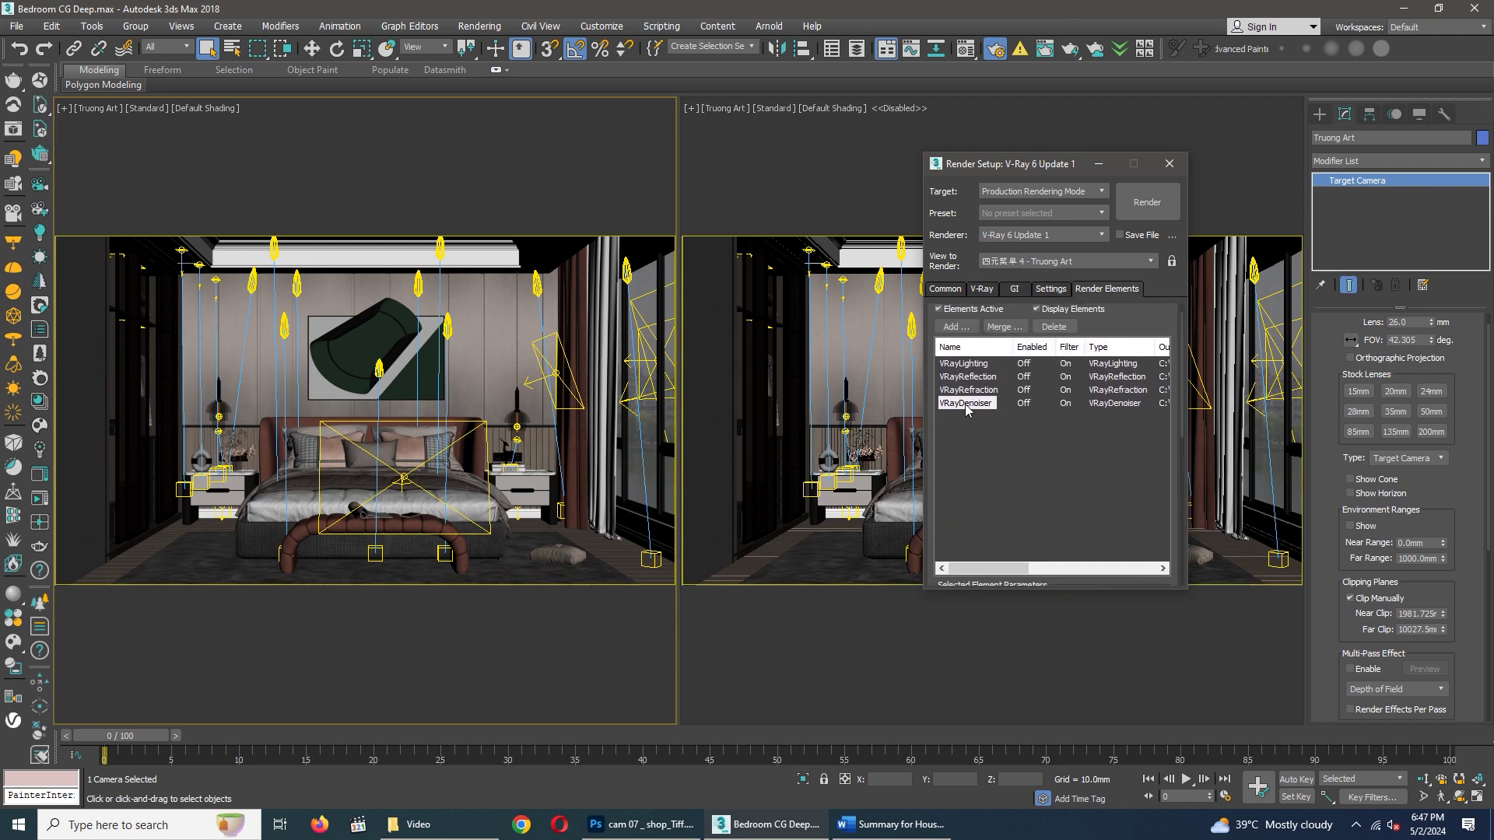
pyautogui.click(964, 290)
pyautogui.scroll(3, 972, 341)
pyautogui.scroll(2, 957, 389)
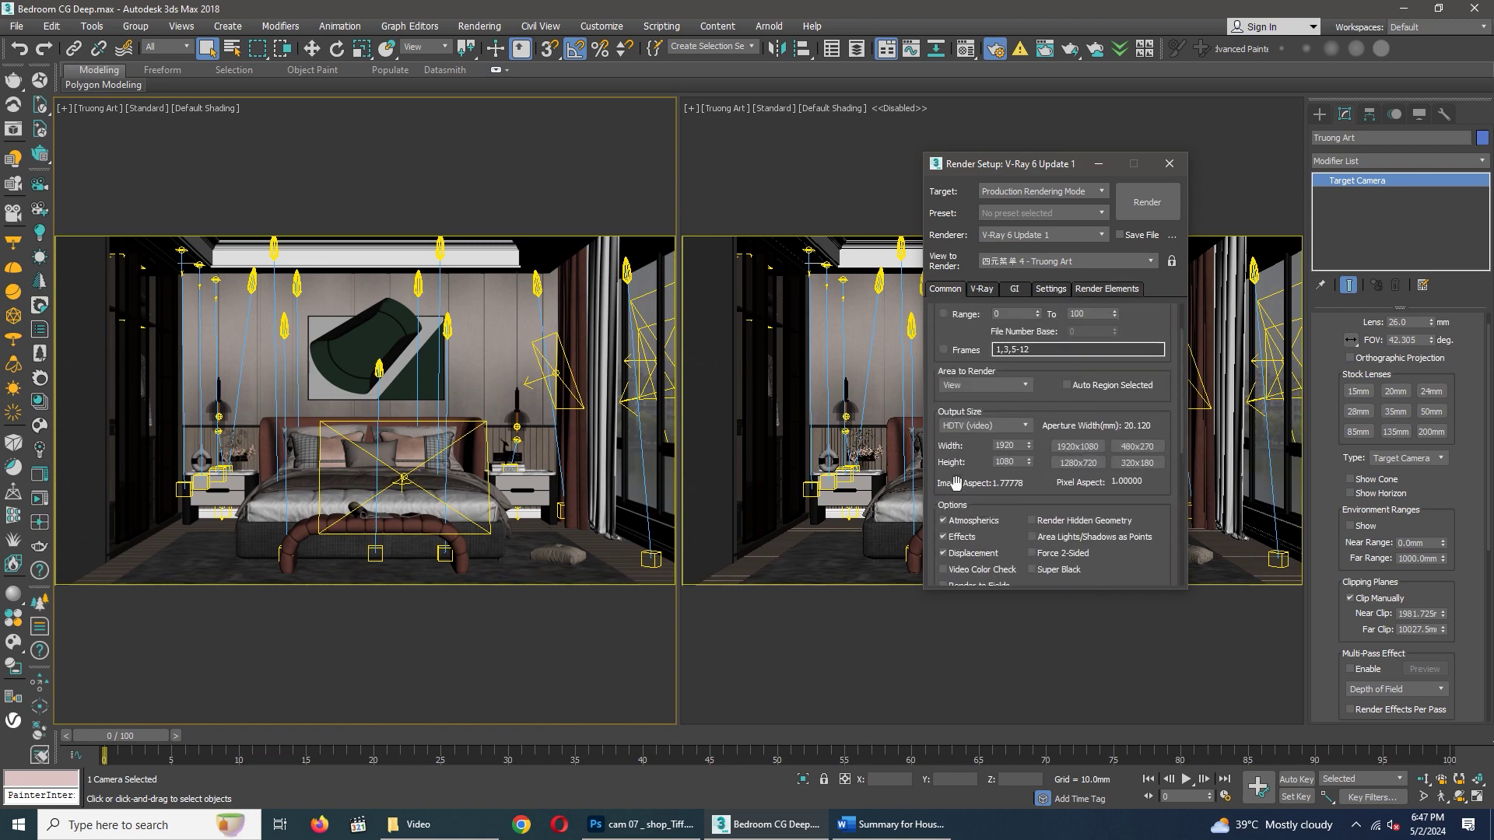
pyautogui.click(17, 27)
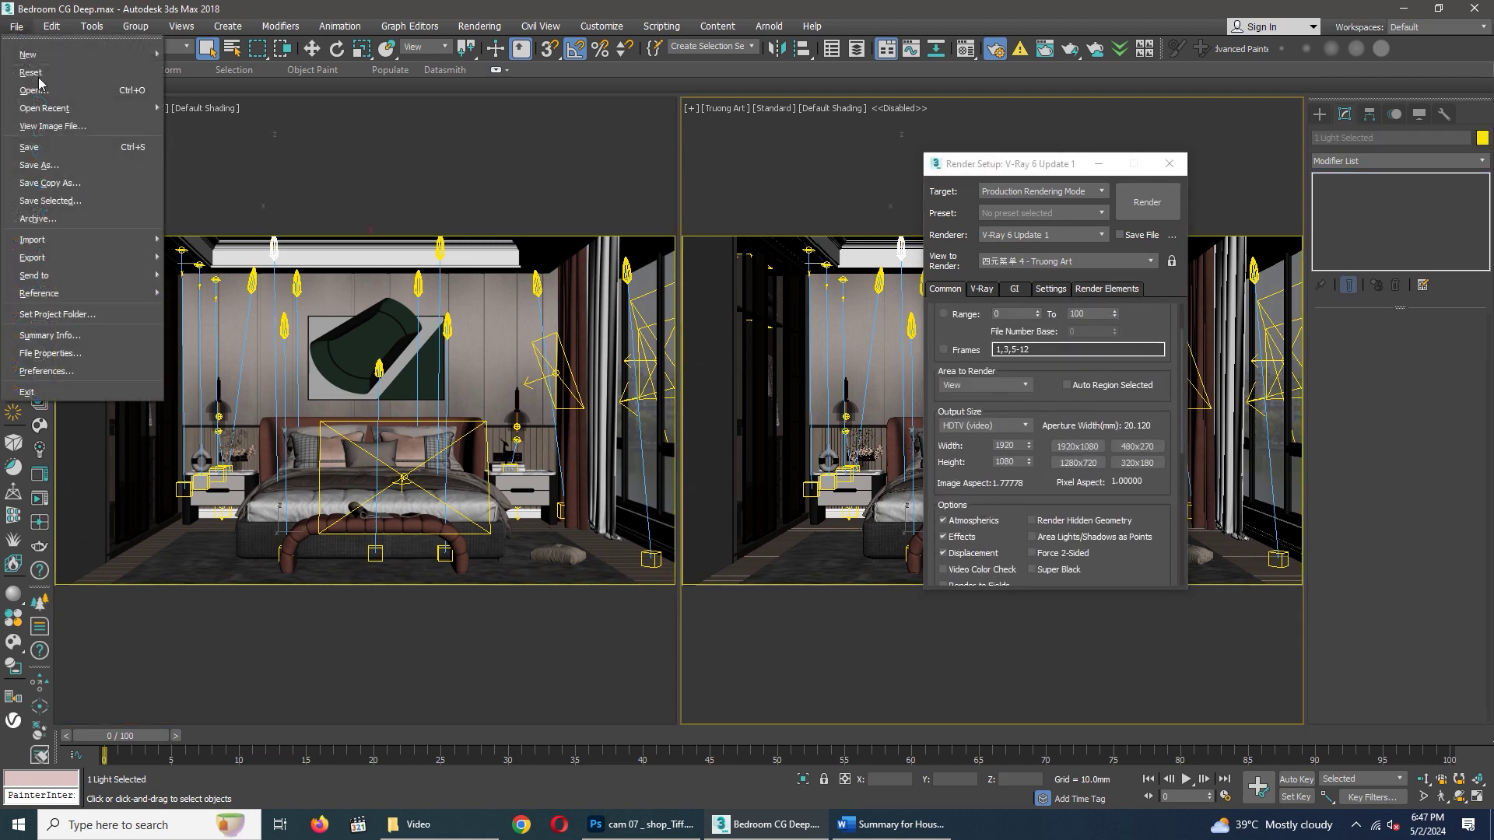
# Step: Save Bedroom CG Deep.max and start rendering the camera view
pyautogui.click(61, 148)
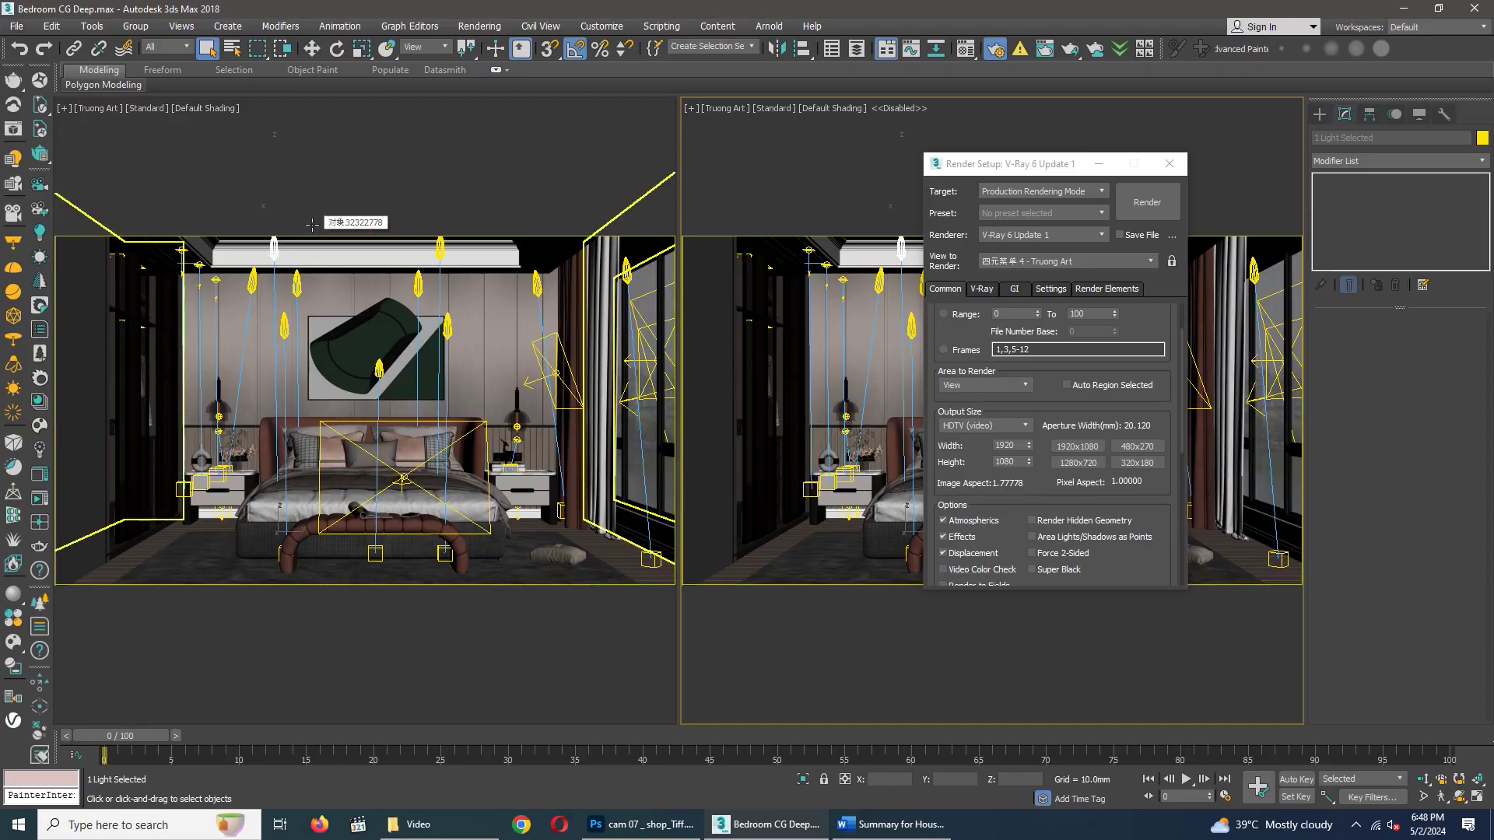
pyautogui.click(1147, 202)
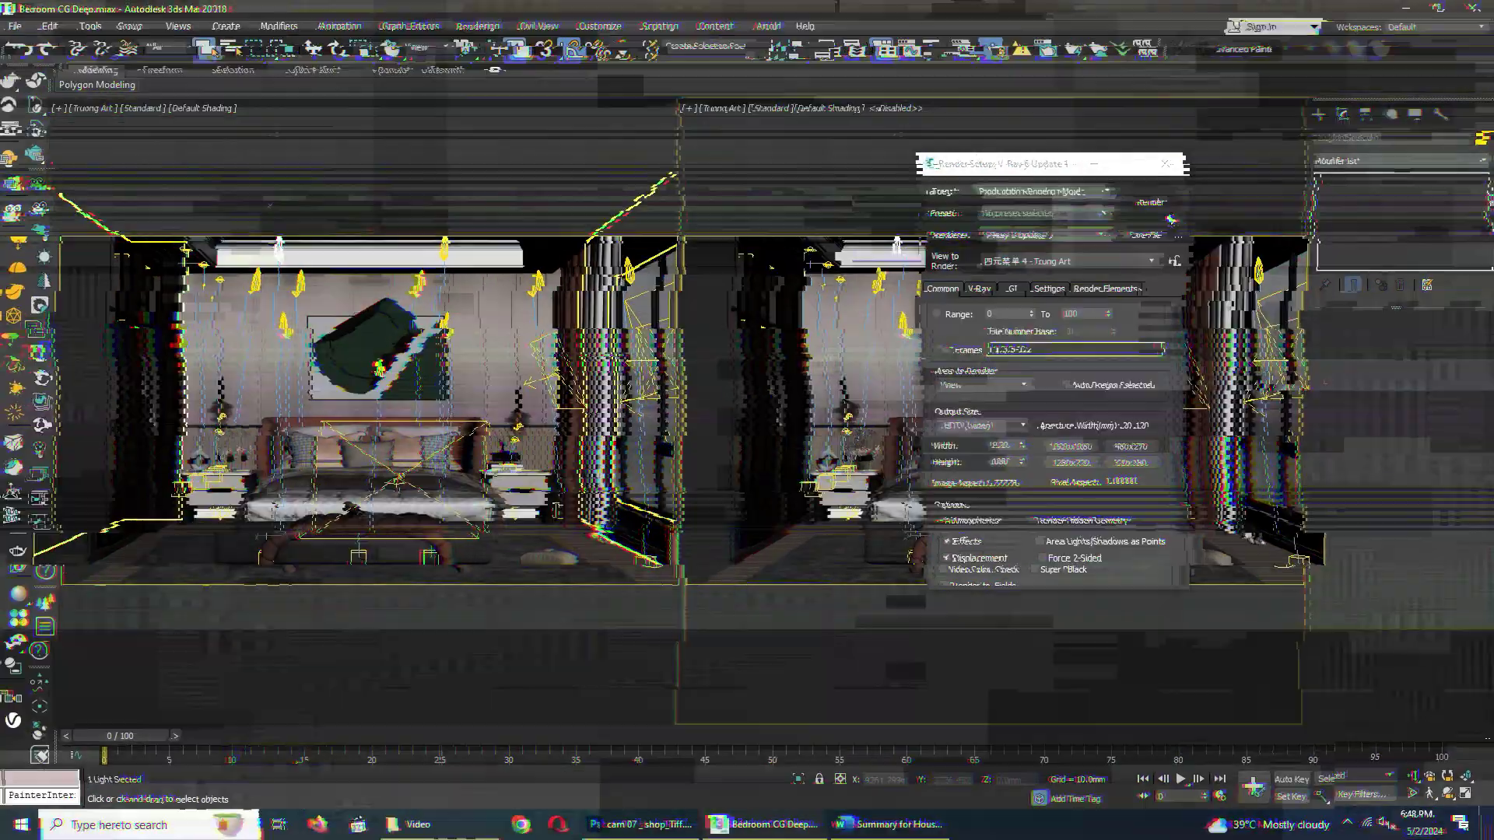